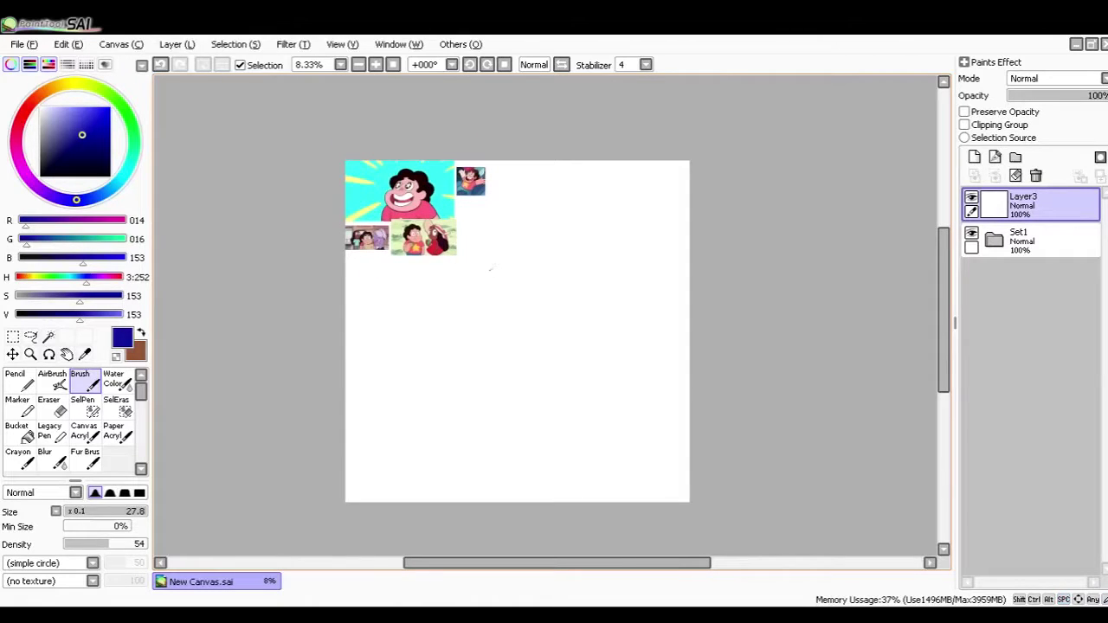
Step: Examine the cartoon reference pictures up close, checking the Set1 folder that holds them by toggling its visibility
ctrl+drag(354, 141, 490, 312)
drag(586, 338, 478, 276)
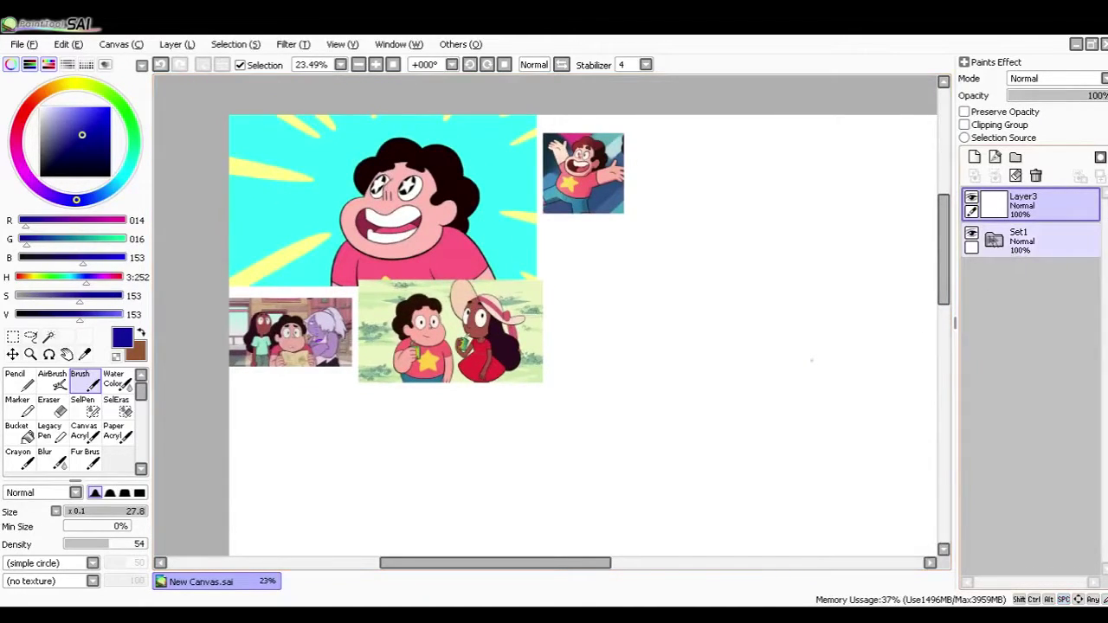
click(971, 233)
click(971, 233)
click(971, 233)
click(971, 234)
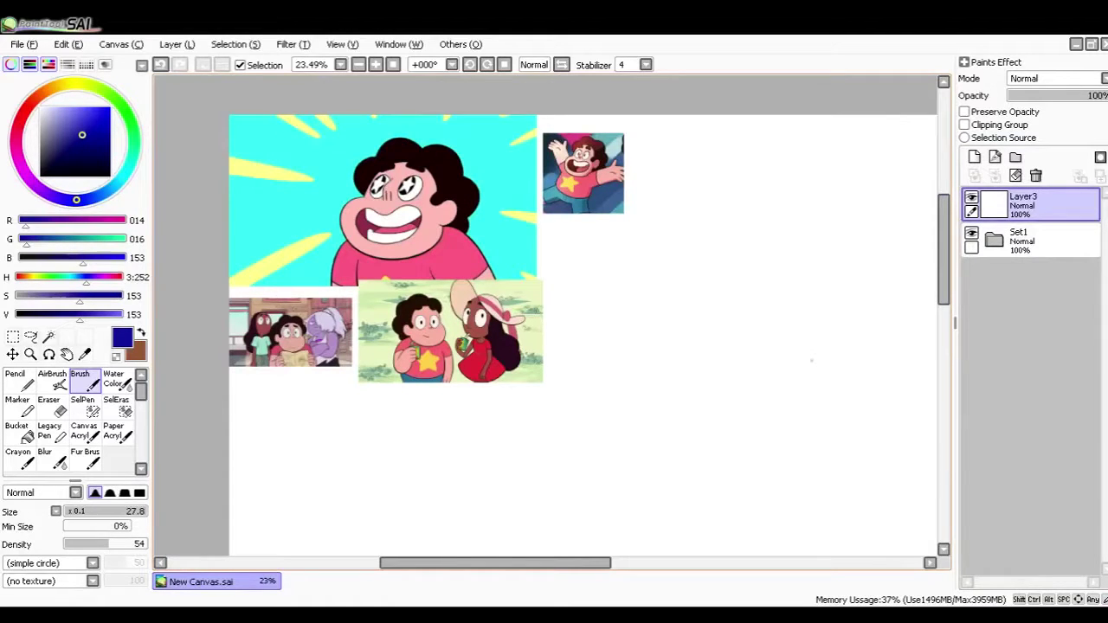
drag(406, 314, 363, 286)
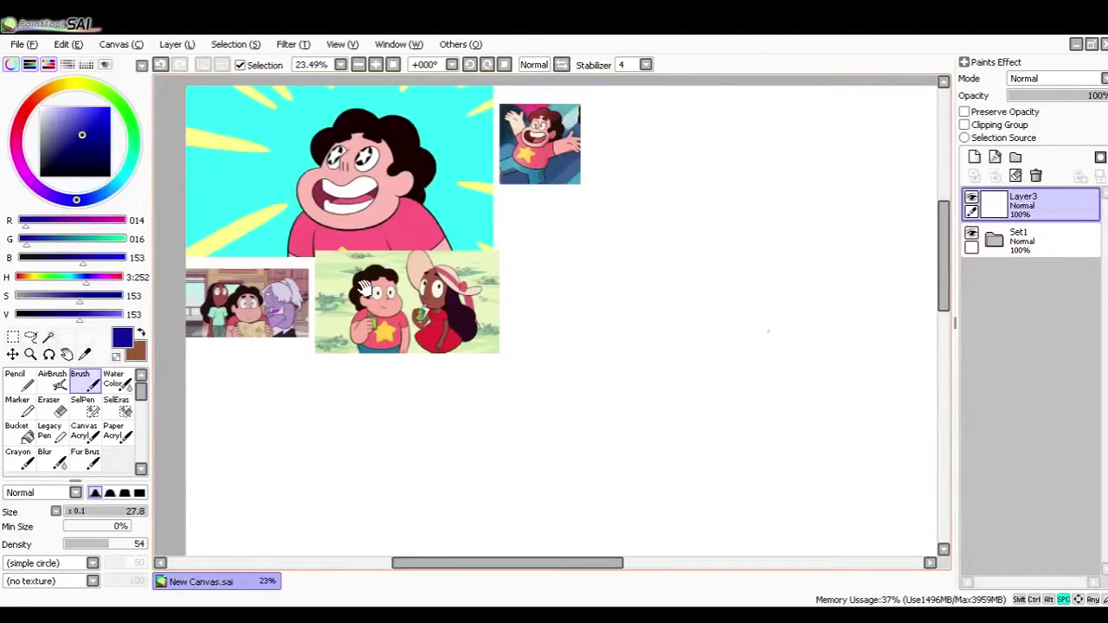
drag(597, 320, 536, 297)
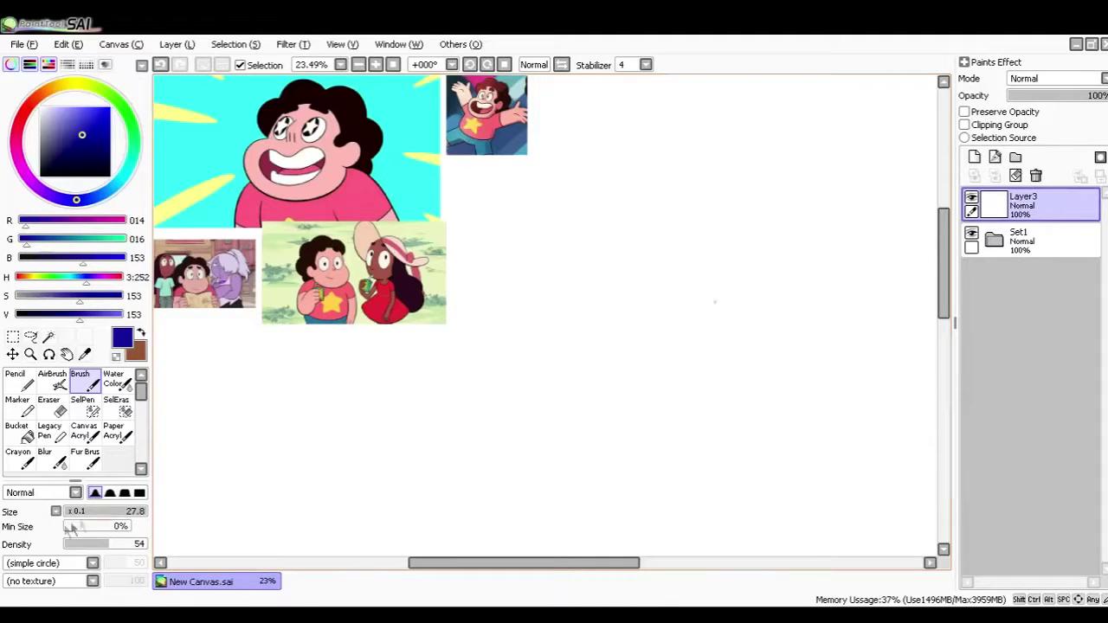
Step: Set the brush density to 30 and try a test stroke on the empty canvas
click(89, 542)
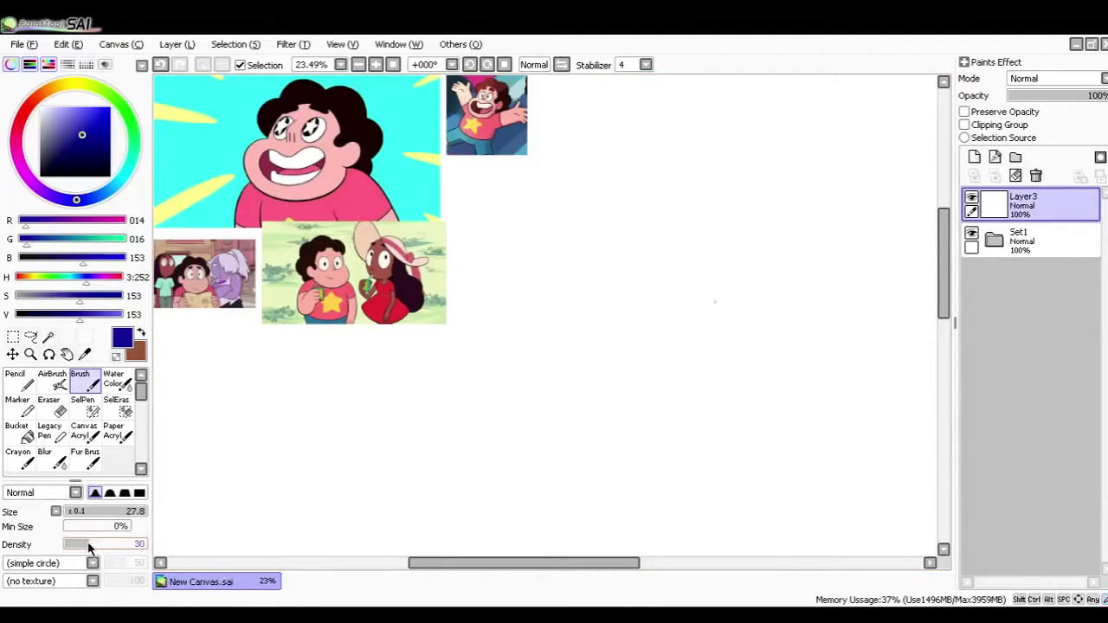
mouse_move(608, 321)
mouse_down()
mouse_move(650, 293)
mouse_move(683, 317)
mouse_up()
key(ctrl+z)
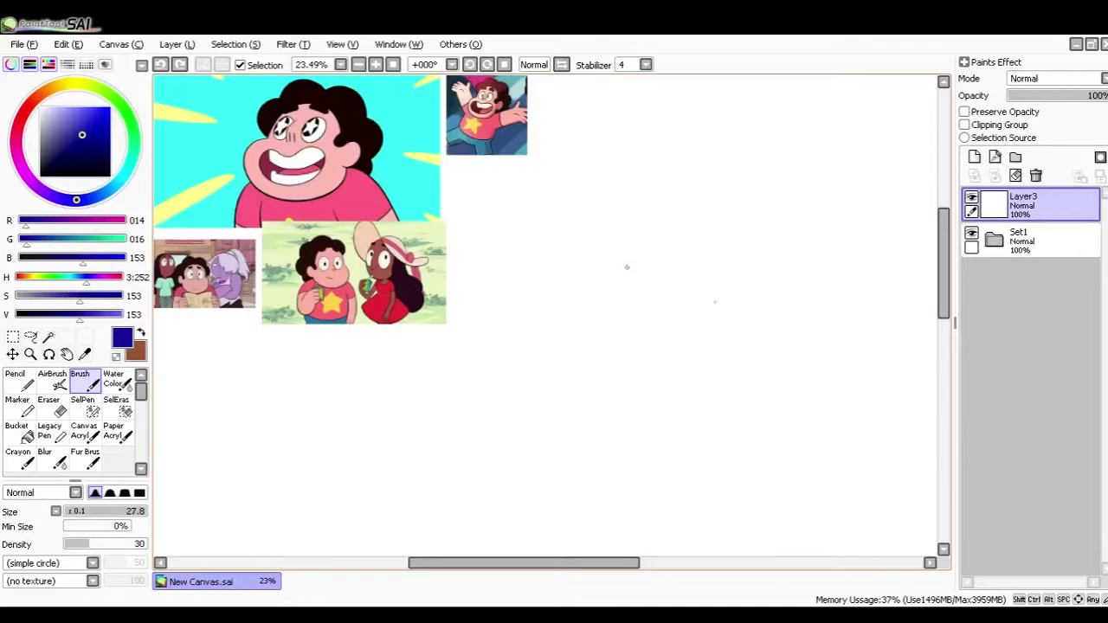
Step: Sketch a large rough circle for the head in the blank area beside the reference pictures, using loose overlapping strokes
mouse_move(649, 252)
mouse_down()
mouse_move(680, 303)
mouse_move(681, 285)
mouse_move(592, 224)
mouse_move(541, 248)
mouse_move(522, 298)
mouse_move(681, 269)
mouse_up()
key(space)
drag(591, 276, 591, 277)
mouse_move(615, 238)
mouse_down()
mouse_move(521, 279)
mouse_move(530, 350)
mouse_up()
mouse_move(578, 231)
mouse_down()
mouse_move(539, 362)
mouse_move(532, 348)
mouse_move(543, 378)
mouse_up()
drag(519, 278, 535, 379)
mouse_move(519, 304)
mouse_down()
mouse_move(581, 394)
mouse_move(668, 369)
mouse_move(542, 380)
mouse_up()
drag(519, 269, 597, 377)
drag(624, 226, 521, 289)
drag(661, 276, 682, 318)
key(space)
drag(557, 297, 561, 299)
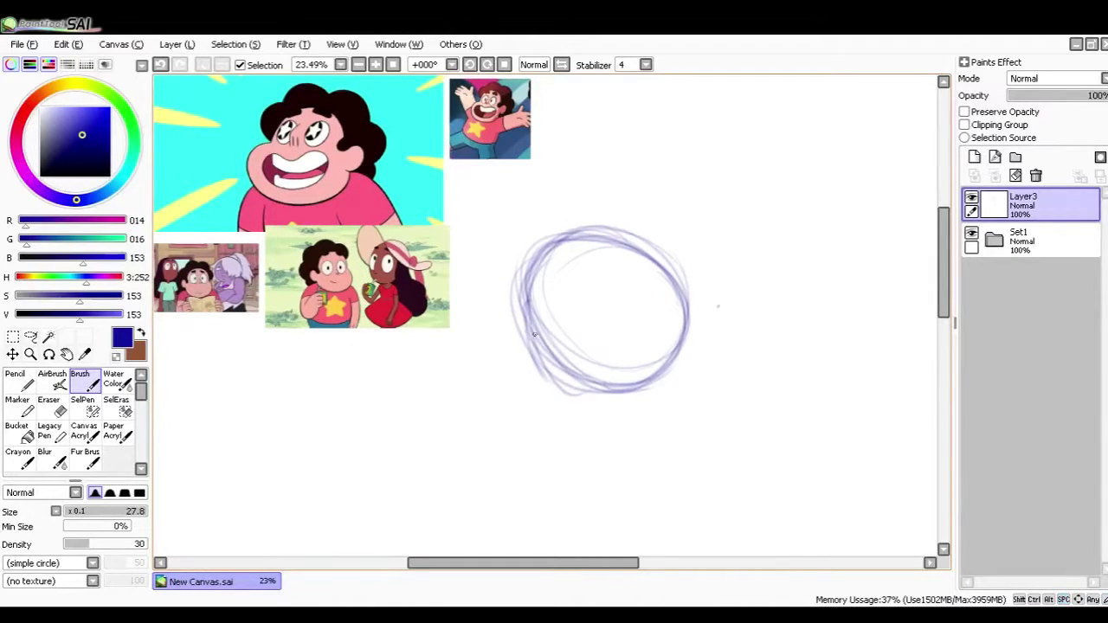
Step: Mark the cheek and ear points on the head circle and sketch the wide, rounded cheek and jaw curve beneath it
key(space)
drag(561, 319, 546, 314)
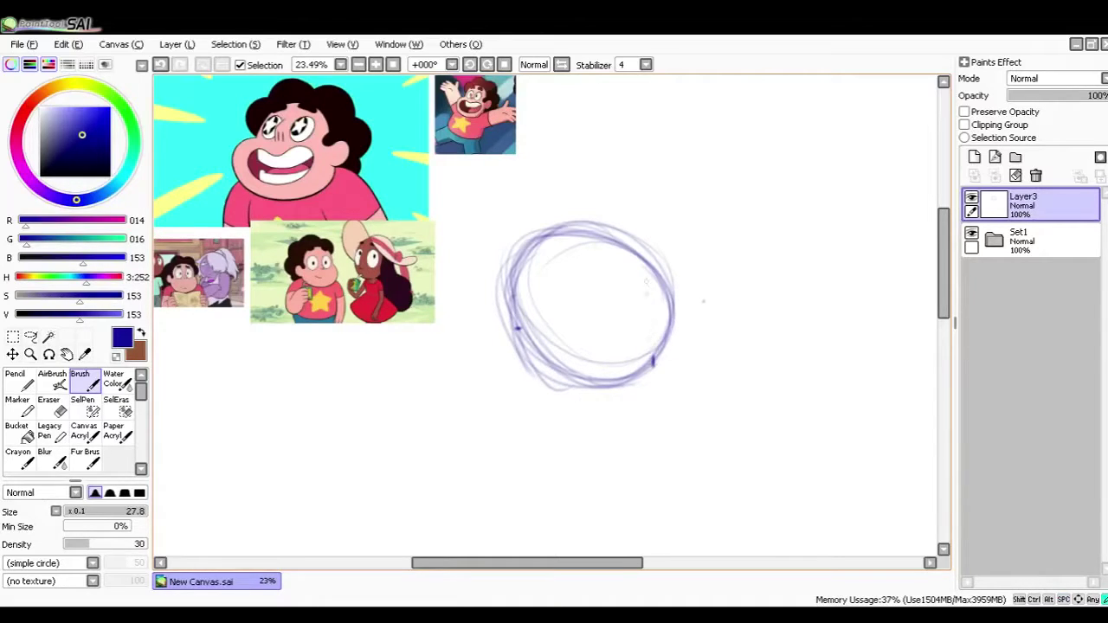
key(space)
drag(533, 340, 529, 319)
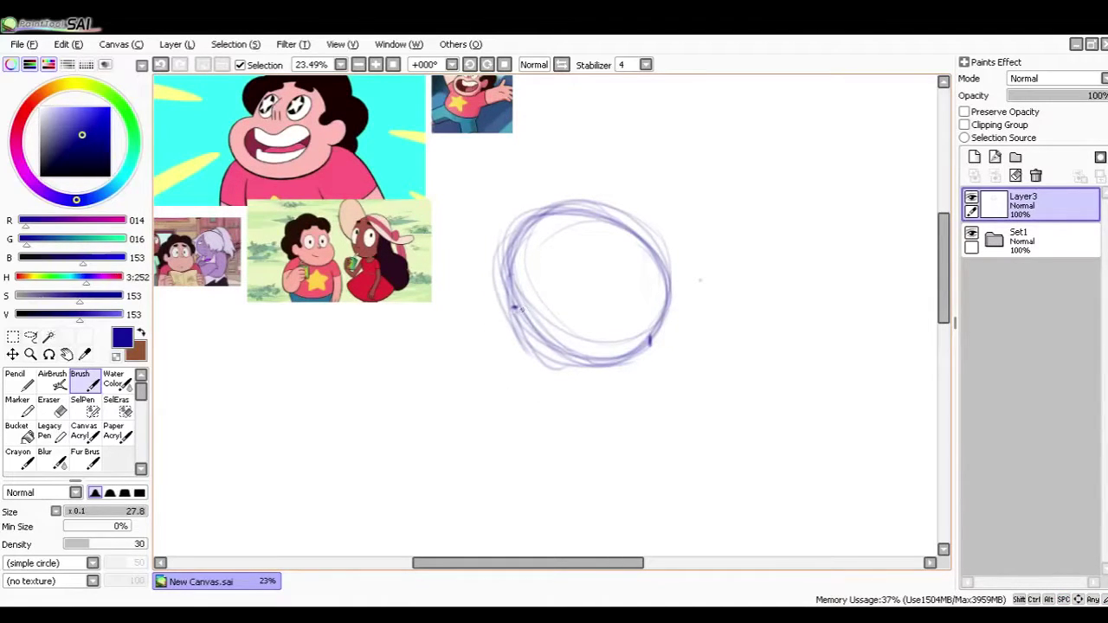
mouse_move(482, 331)
mouse_down()
mouse_move(499, 388)
mouse_move(541, 416)
mouse_move(562, 419)
mouse_move(550, 407)
mouse_move(578, 422)
mouse_move(661, 374)
mouse_move(618, 363)
mouse_up()
mouse_move(519, 303)
mouse_down()
mouse_move(510, 318)
mouse_move(511, 288)
mouse_up()
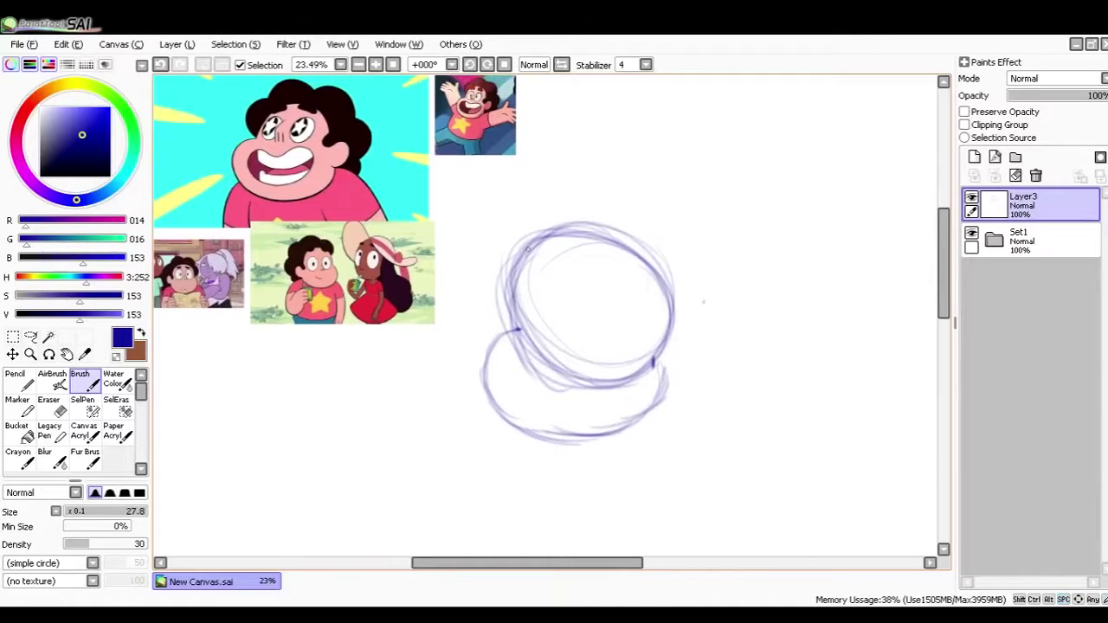
mouse_move(508, 286)
mouse_down()
mouse_move(517, 428)
mouse_move(603, 435)
mouse_move(616, 422)
mouse_up()
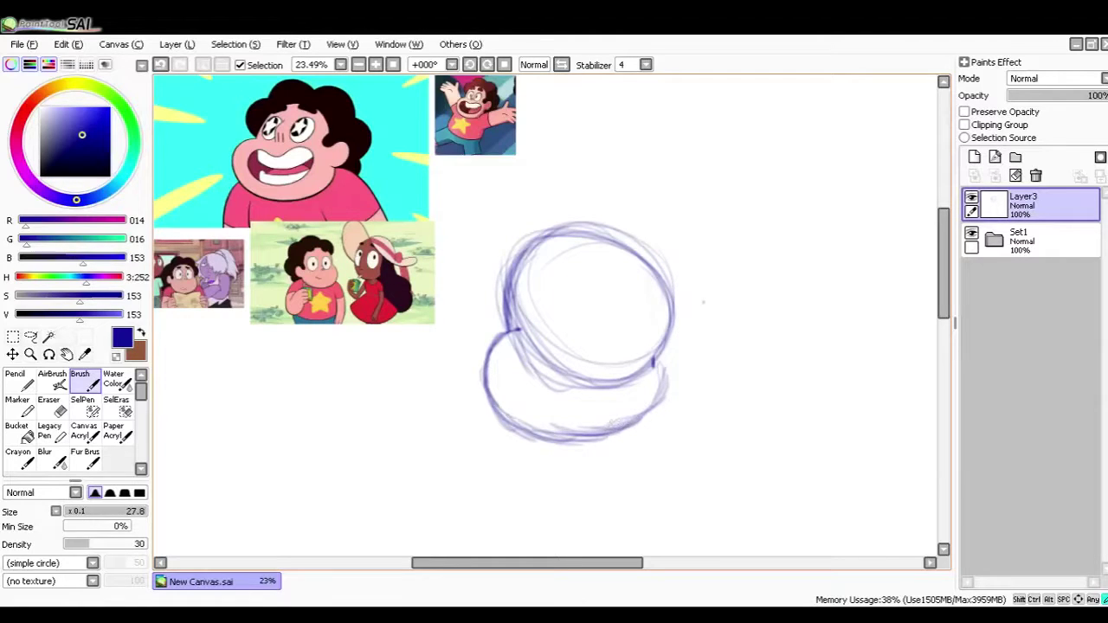
Step: Sketch a small ear circle where the head meets the jaw and erase the construction lines inside the face
drag(650, 335, 644, 341)
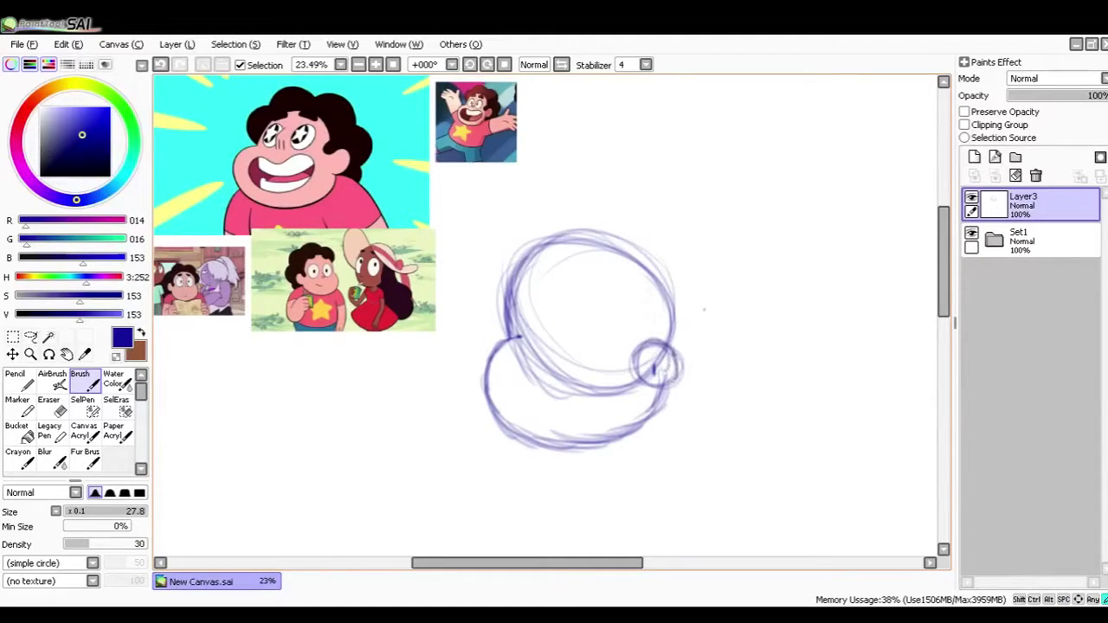
key(e)
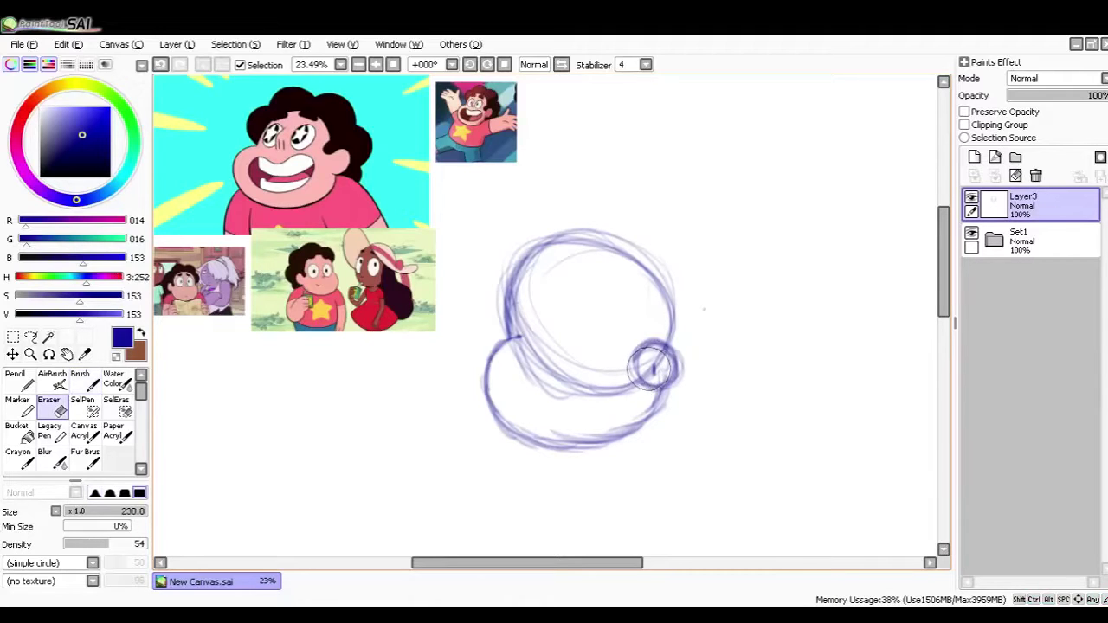
mouse_move(653, 368)
mouse_down()
mouse_move(640, 385)
mouse_move(589, 402)
mouse_move(532, 368)
mouse_move(529, 341)
mouse_move(546, 381)
mouse_move(533, 320)
mouse_move(664, 369)
mouse_move(653, 365)
mouse_up()
key(space)
drag(571, 302, 580, 312)
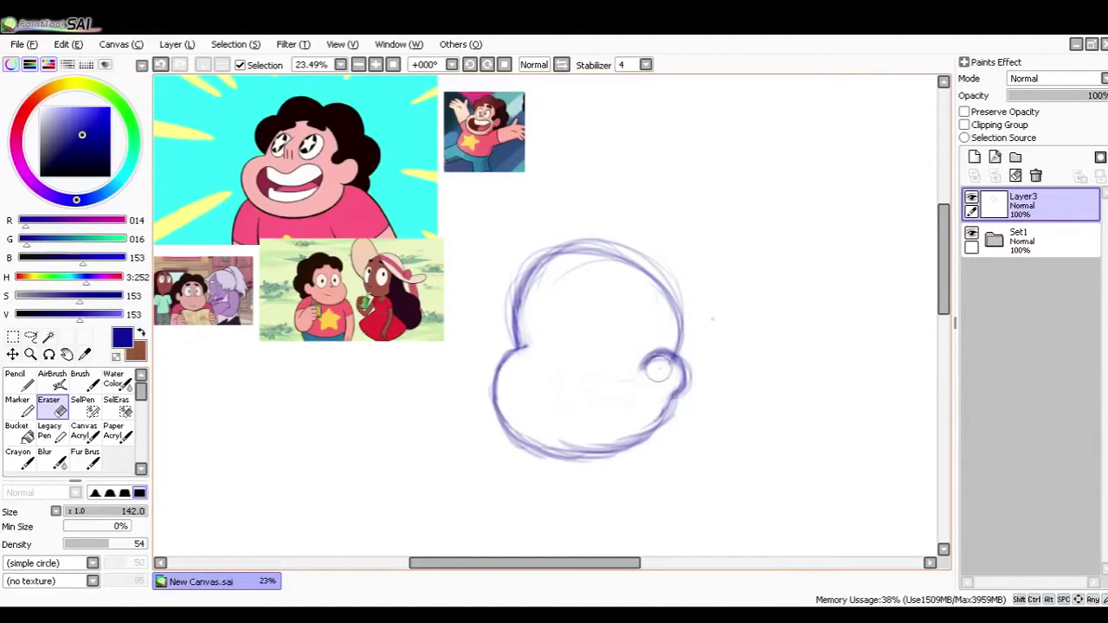
Step: Redraw the ear with the Brush, darkening its outer curve and adding the inner ear line
key(v)
mouse_move(670, 356)
mouse_down()
mouse_move(675, 396)
mouse_move(651, 404)
mouse_up()
drag(670, 362, 680, 399)
key(space)
drag(568, 298, 572, 316)
drag(578, 356, 571, 353)
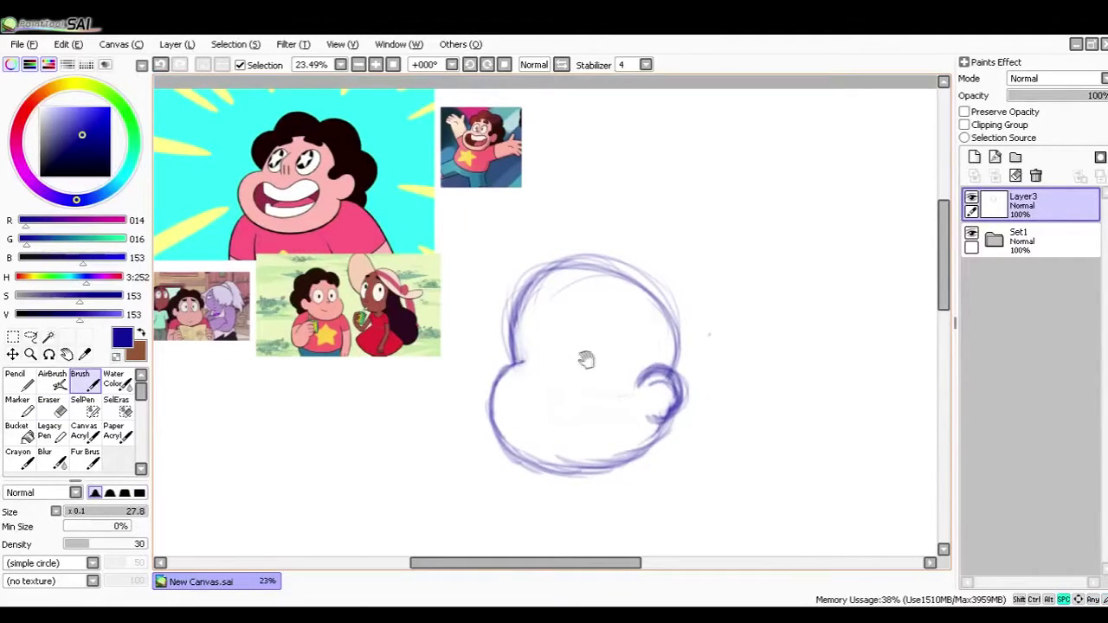
Step: Examine the curly hair and how it frames the face in the reference pictures from several angles
key(space)
drag(518, 327, 548, 331)
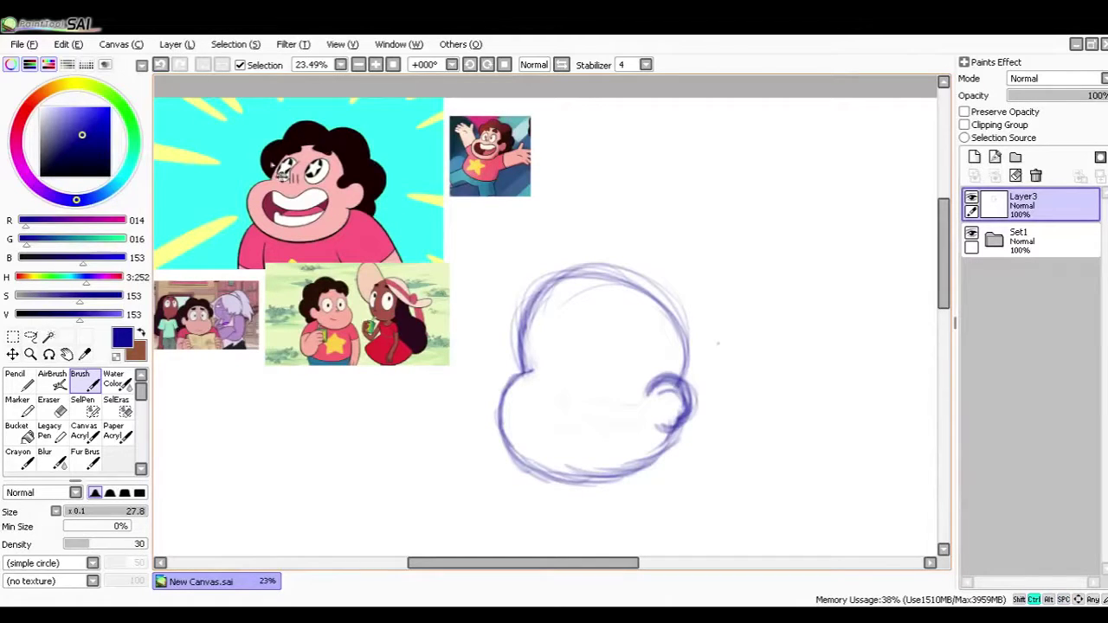
drag(468, 116, 528, 182)
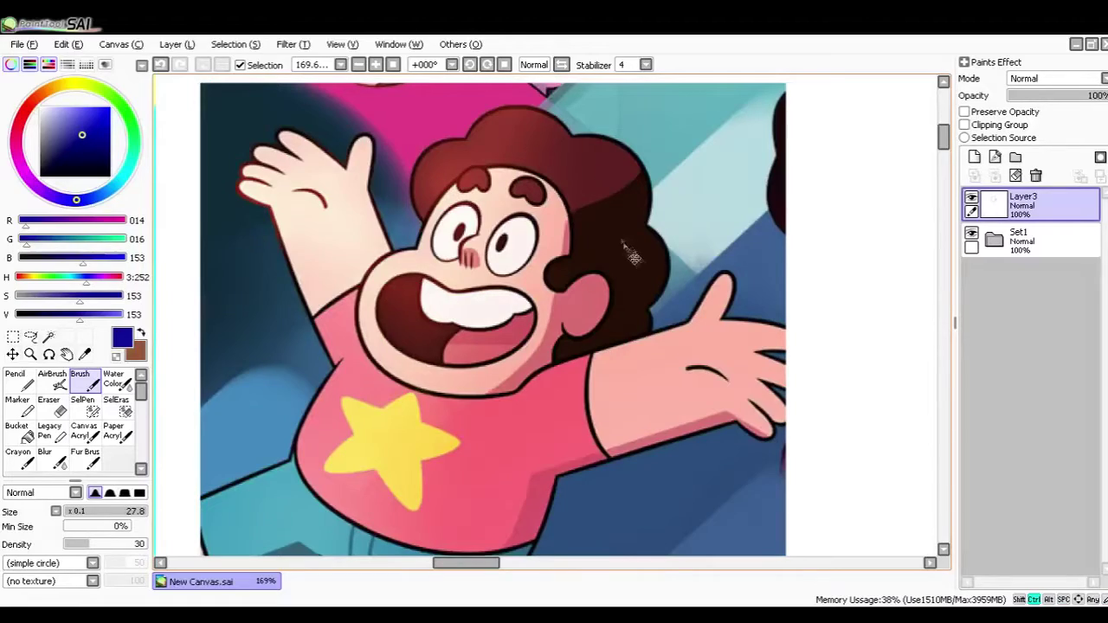
mouse_move(377, 360)
mouse_down()
mouse_move(554, 174)
mouse_move(507, 250)
mouse_up()
drag(320, 328, 403, 191)
mouse_move(363, 381)
mouse_down()
mouse_move(385, 304)
mouse_move(554, 130)
mouse_up()
drag(373, 307, 474, 269)
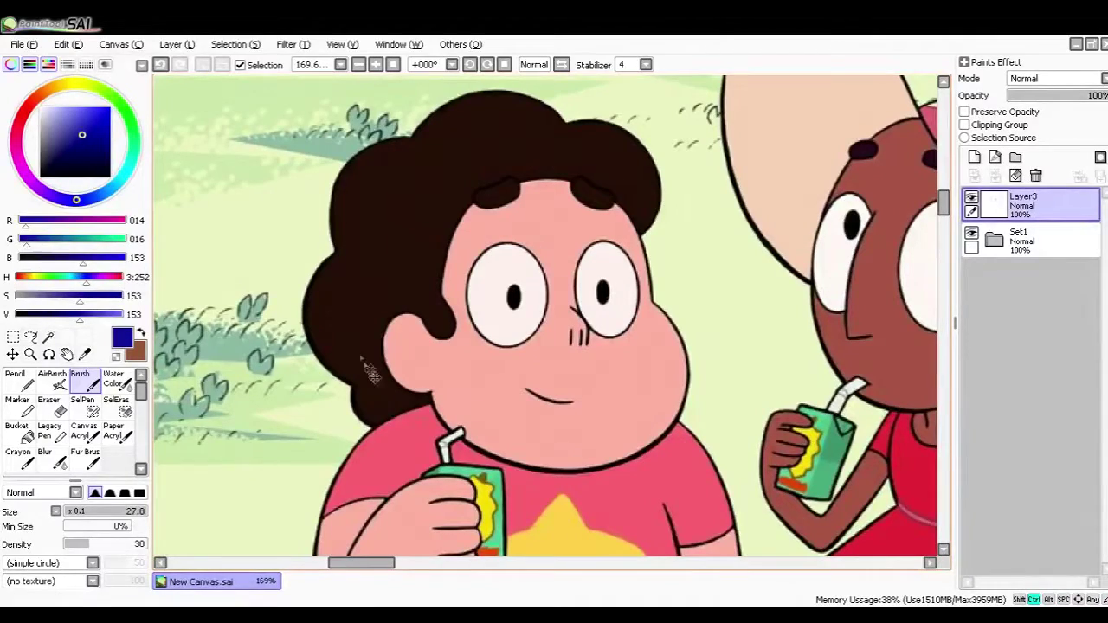
key(ctrl+minus)
key(ctrl+minus)
key(ctrl+minus)
key(ctrl+minus)
drag(309, 303, 402, 299)
drag(288, 275, 422, 405)
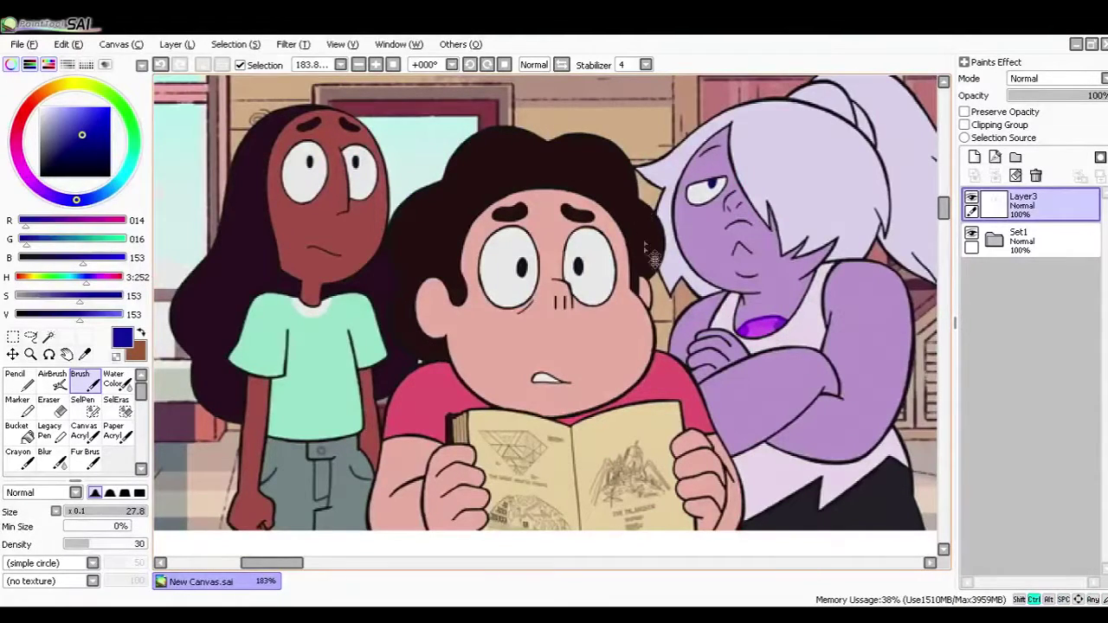
drag(475, 276, 371, 257)
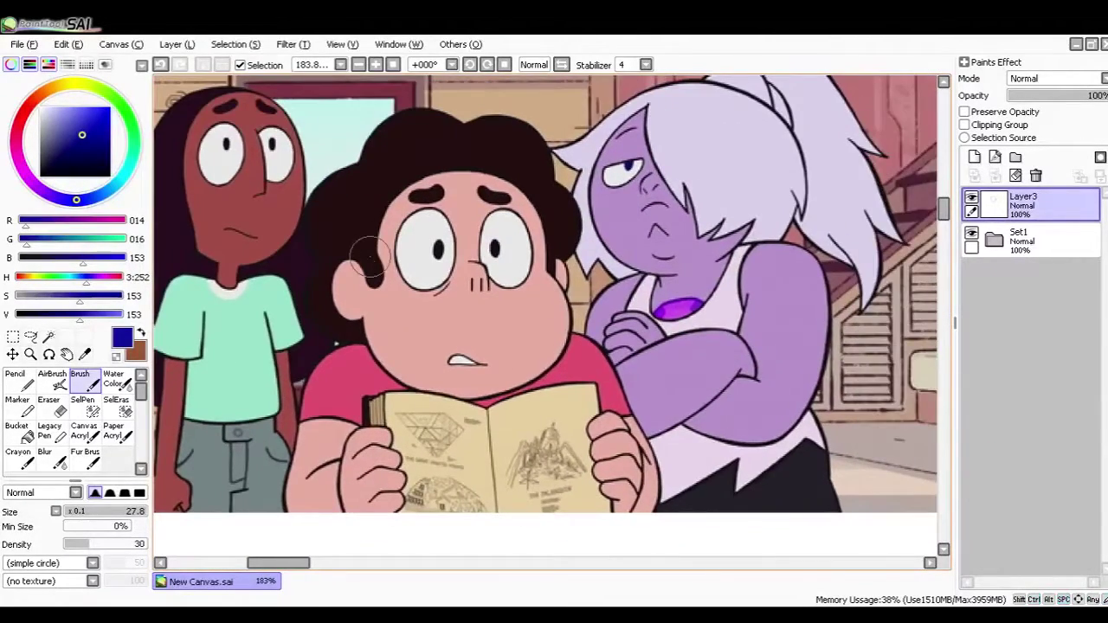
scroll(370, 257, down, 5)
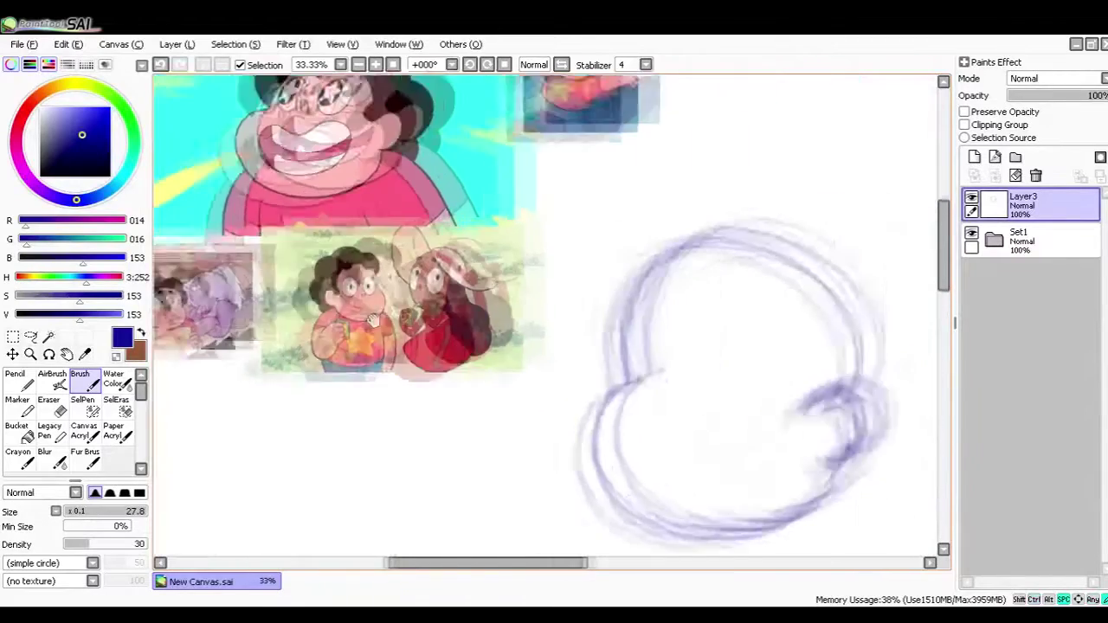
drag(372, 319, 335, 370)
drag(626, 343, 617, 339)
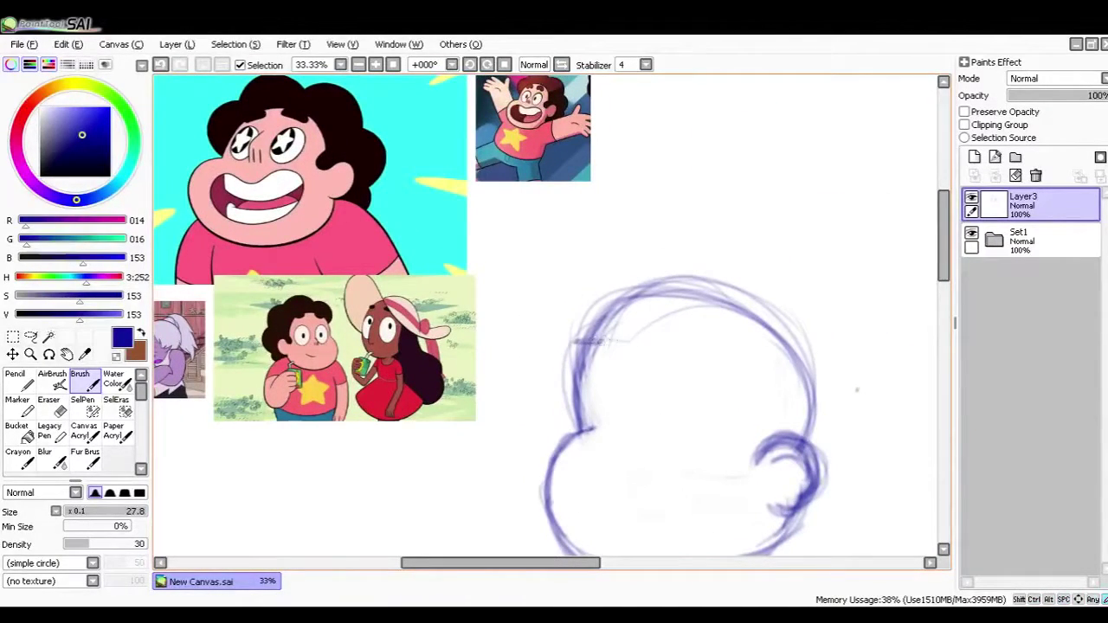
mouse_move(642, 344)
mouse_down()
mouse_move(696, 343)
mouse_move(592, 349)
mouse_move(724, 356)
mouse_move(678, 351)
mouse_move(779, 345)
mouse_move(661, 351)
mouse_move(771, 346)
mouse_move(597, 330)
mouse_up()
key(ctrl+z)
key(ctrl+z)
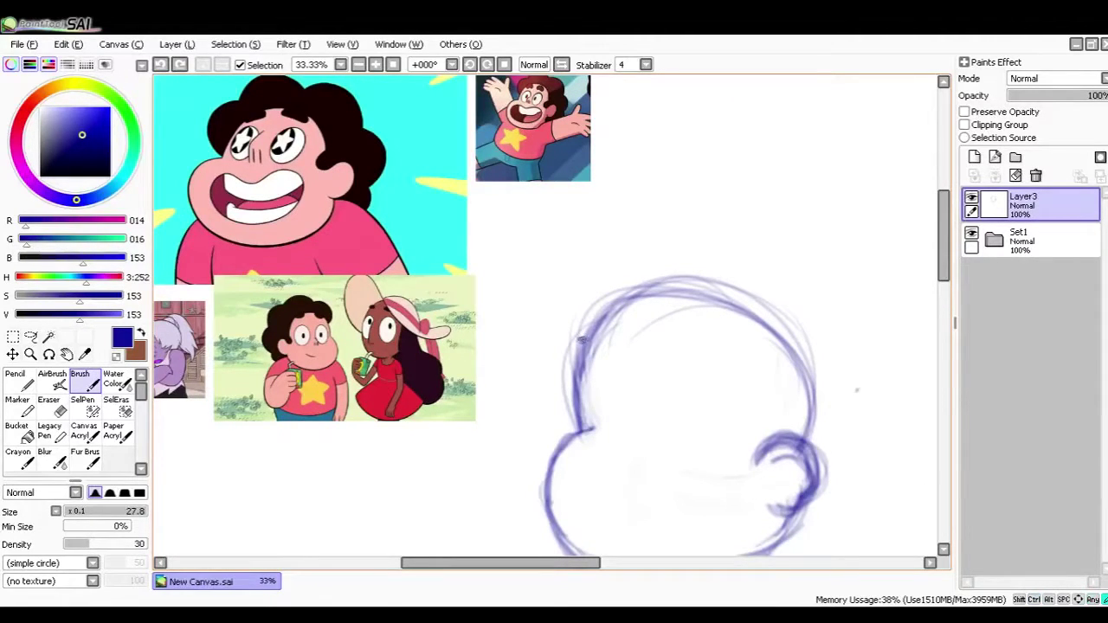
Step: Mark where the hair starts and ends on the head outline, and sketch two rounded curls along the top
drag(661, 334, 648, 323)
drag(736, 498, 736, 450)
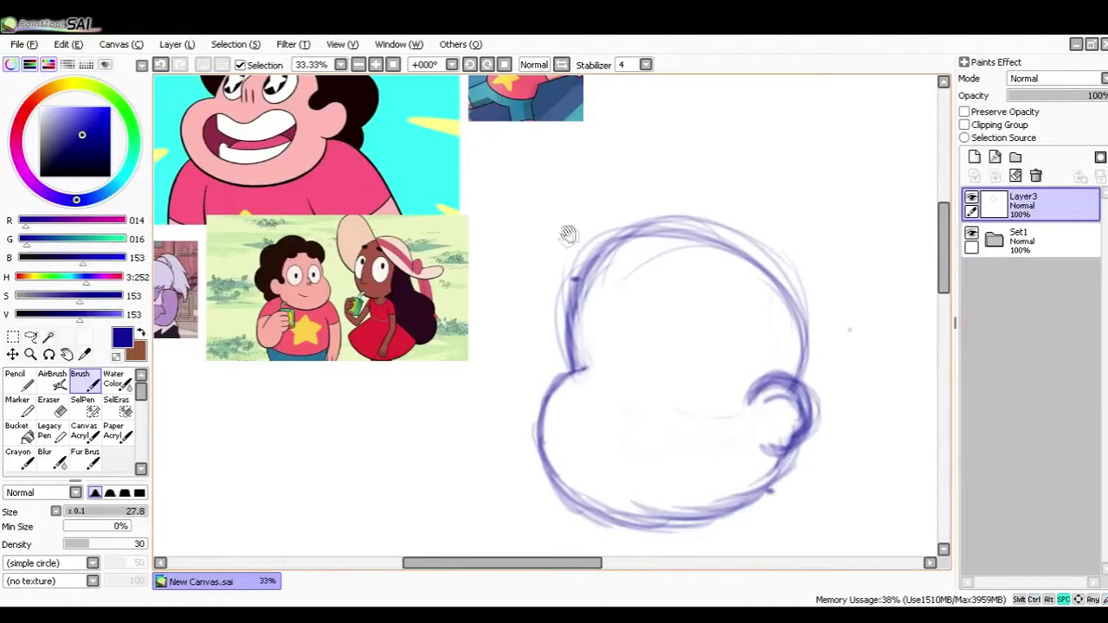
drag(576, 237, 585, 275)
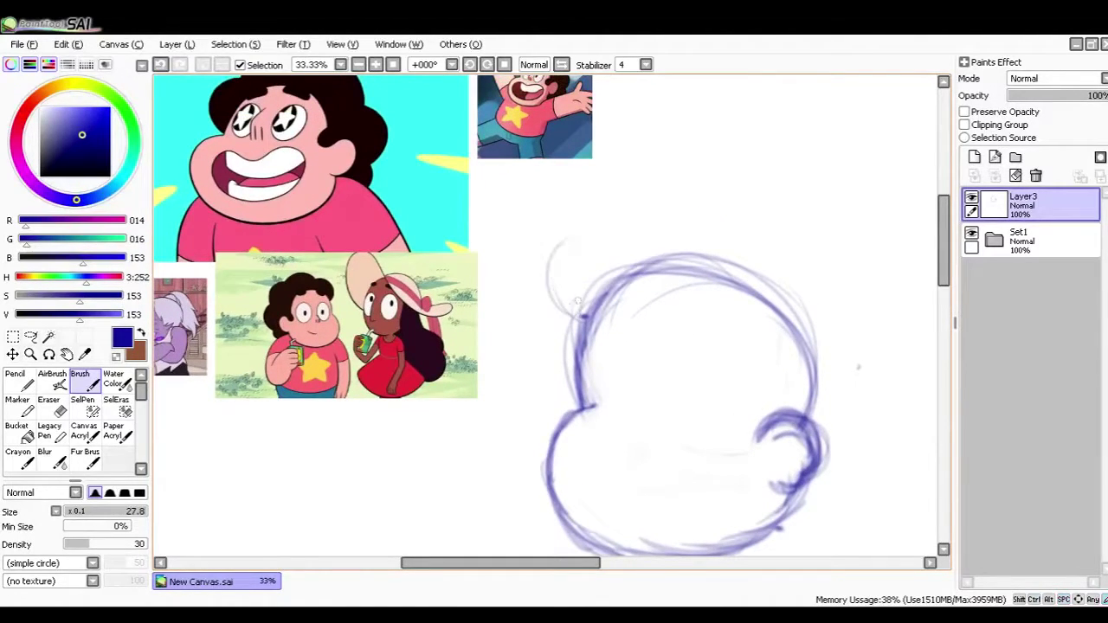
mouse_move(623, 226)
mouse_down()
mouse_move(638, 259)
mouse_move(547, 268)
mouse_move(628, 233)
mouse_move(619, 261)
mouse_move(675, 207)
mouse_move(690, 237)
mouse_up()
drag(610, 261, 699, 259)
drag(649, 215, 711, 285)
drag(614, 231, 718, 273)
drag(771, 319, 710, 282)
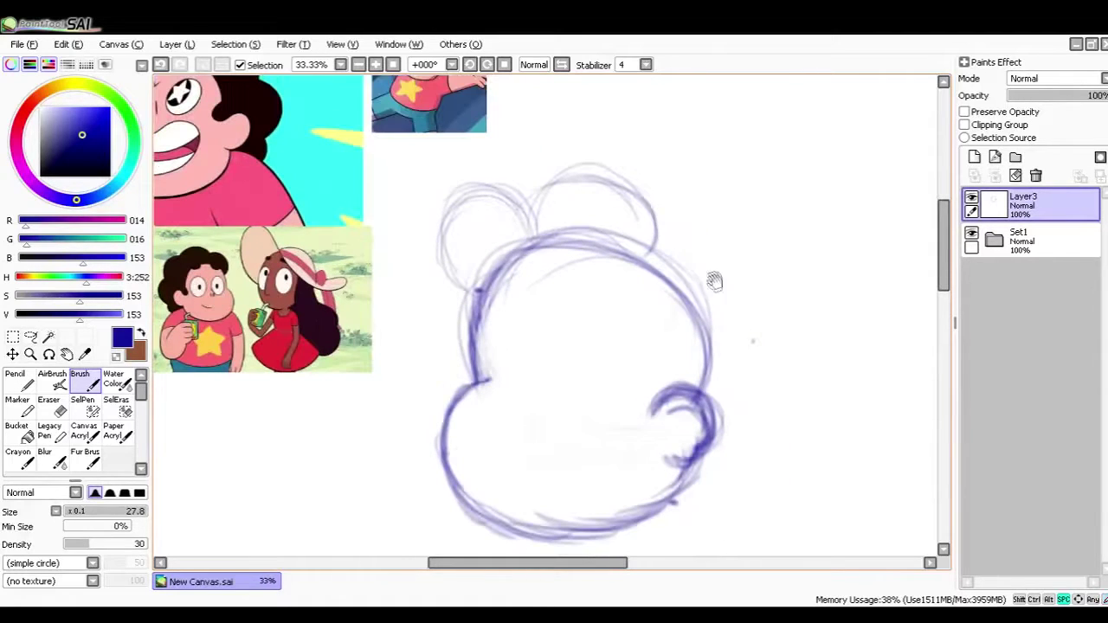
Step: Sketch three more rounded curls down the back of the head, ending below the ear
mouse_move(730, 239)
mouse_down()
mouse_move(736, 331)
mouse_move(690, 350)
mouse_move(745, 317)
mouse_move(749, 295)
mouse_move(722, 376)
mouse_up()
mouse_move(738, 288)
mouse_down()
mouse_move(725, 377)
mouse_move(744, 356)
mouse_move(724, 389)
mouse_move(672, 382)
mouse_up()
drag(753, 356, 695, 397)
mouse_move(738, 324)
mouse_down()
mouse_move(671, 381)
mouse_move(696, 397)
mouse_up()
drag(620, 204, 649, 302)
mouse_move(516, 285)
mouse_down()
mouse_move(524, 296)
mouse_move(605, 290)
mouse_up()
drag(547, 314, 623, 281)
drag(549, 294, 610, 269)
key(ctrl+z)
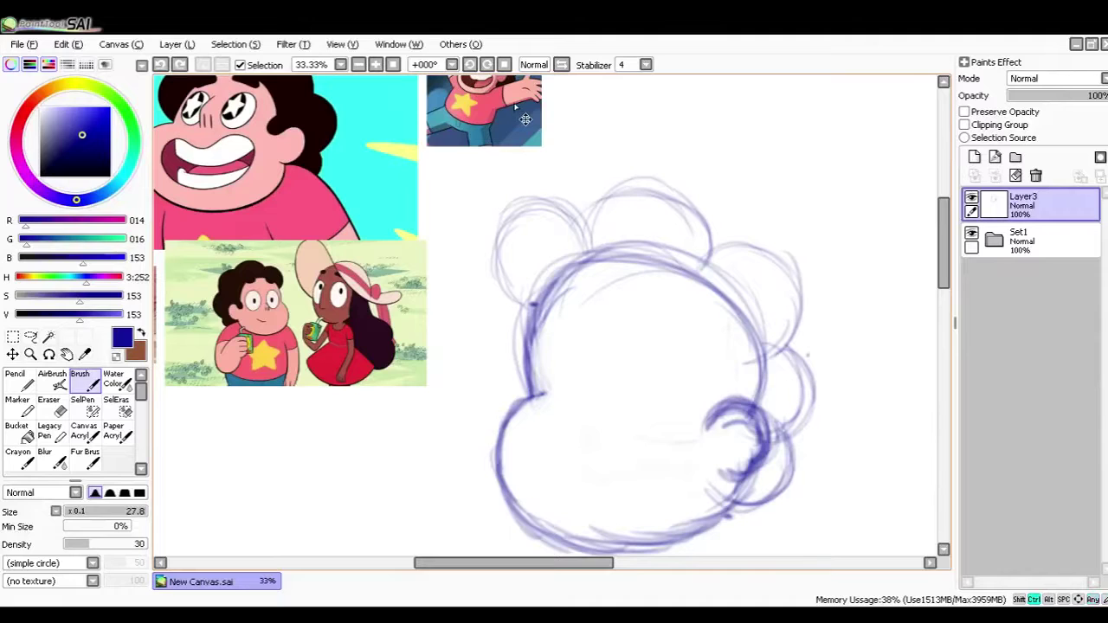
drag(507, 275, 504, 293)
key(ctrl+z)
Step: Redraw the outlines of all the hair curls with darker, slightly tighter curves from the forehead down to the ear
mouse_move(504, 332)
mouse_down()
mouse_move(518, 307)
mouse_move(503, 327)
mouse_up()
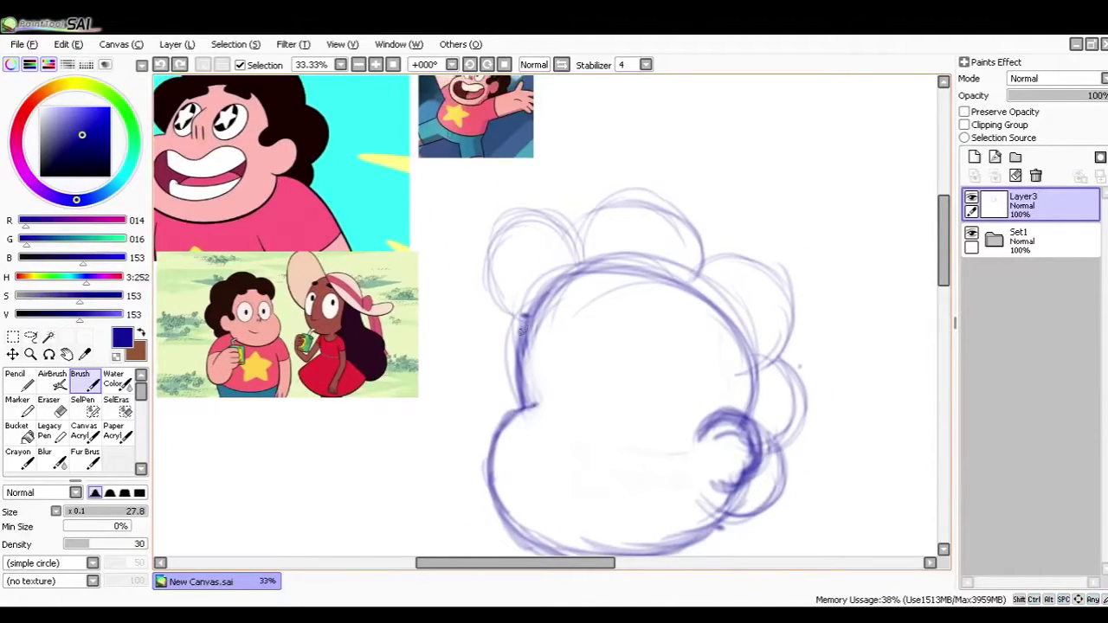
drag(513, 253, 559, 242)
mouse_move(581, 245)
mouse_down()
mouse_move(653, 224)
mouse_move(684, 226)
mouse_move(673, 240)
mouse_move(656, 209)
mouse_up()
mouse_move(680, 247)
mouse_down()
mouse_move(662, 204)
mouse_move(694, 217)
mouse_move(699, 255)
mouse_move(723, 286)
mouse_up()
mouse_move(720, 232)
mouse_down()
mouse_move(733, 364)
mouse_move(667, 462)
mouse_up()
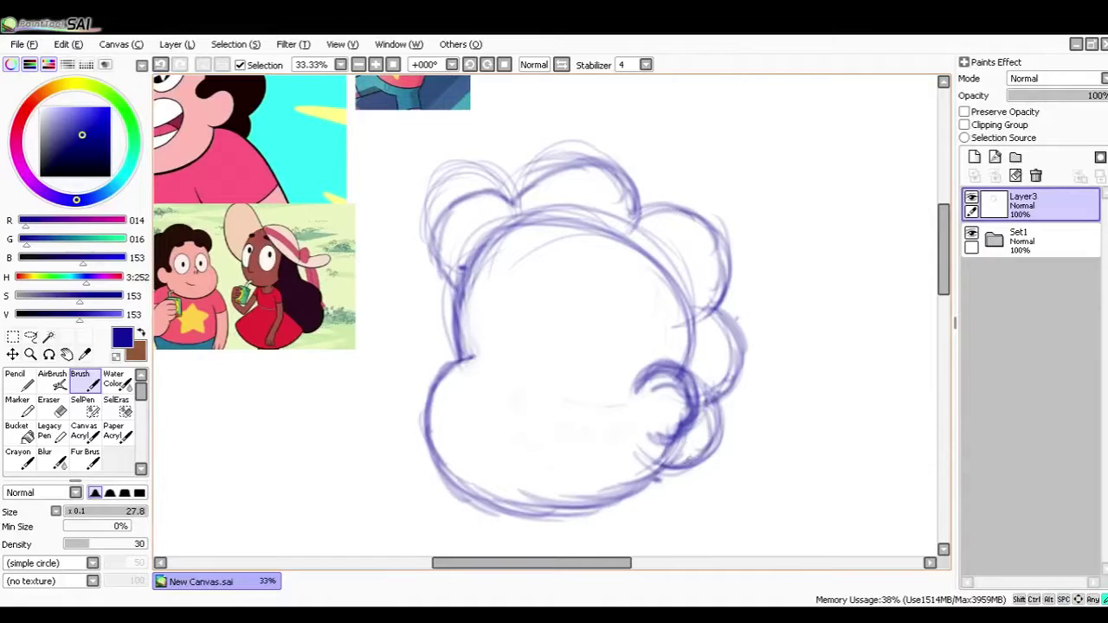
Step: Fill the outer hair curls with diagonal hatching, working from below the ear around to the forehead
drag(706, 422, 659, 464)
mouse_move(737, 357)
mouse_down()
mouse_move(699, 381)
mouse_move(703, 339)
mouse_up()
mouse_move(714, 273)
mouse_down()
mouse_move(675, 273)
mouse_move(694, 235)
mouse_move(685, 218)
mouse_move(637, 241)
mouse_move(646, 210)
mouse_move(620, 227)
mouse_move(577, 221)
mouse_move(593, 171)
mouse_move(477, 244)
mouse_move(497, 205)
mouse_move(454, 267)
mouse_up()
key(space)
drag(540, 246, 578, 274)
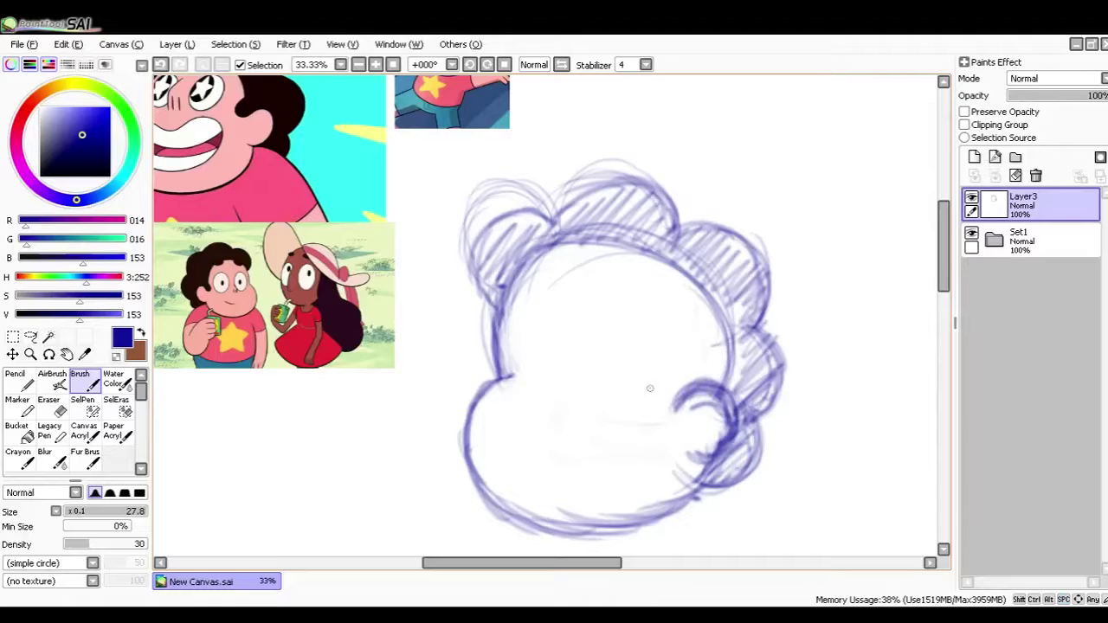
Step: Sketch the rounded sideburn in front of the ear and continue the hairline up across the forehead
drag(664, 417, 646, 386)
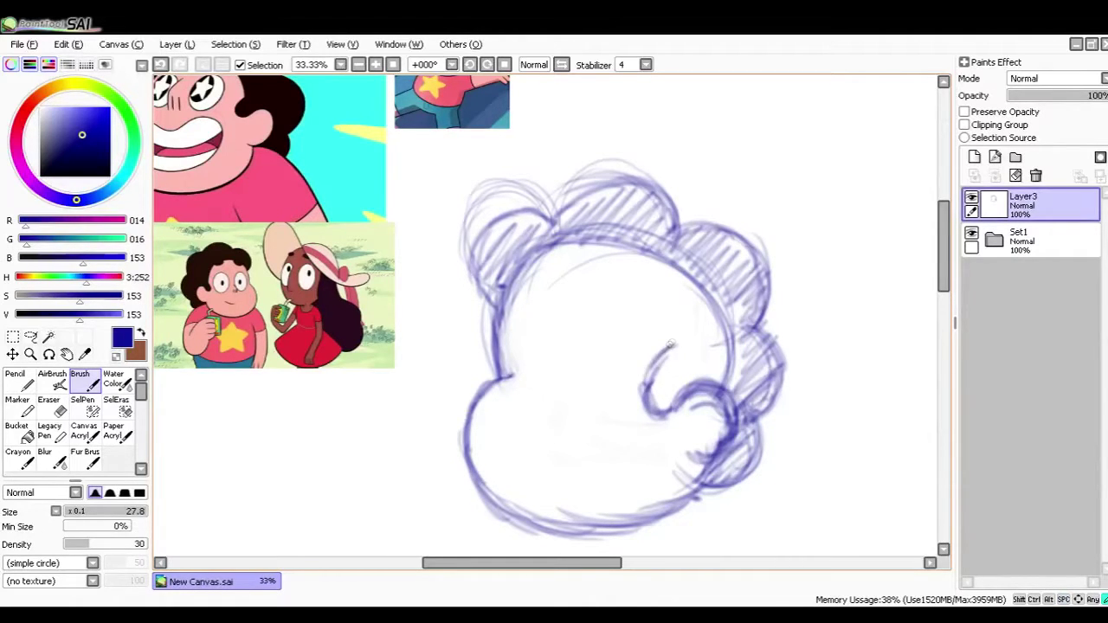
drag(642, 368, 686, 371)
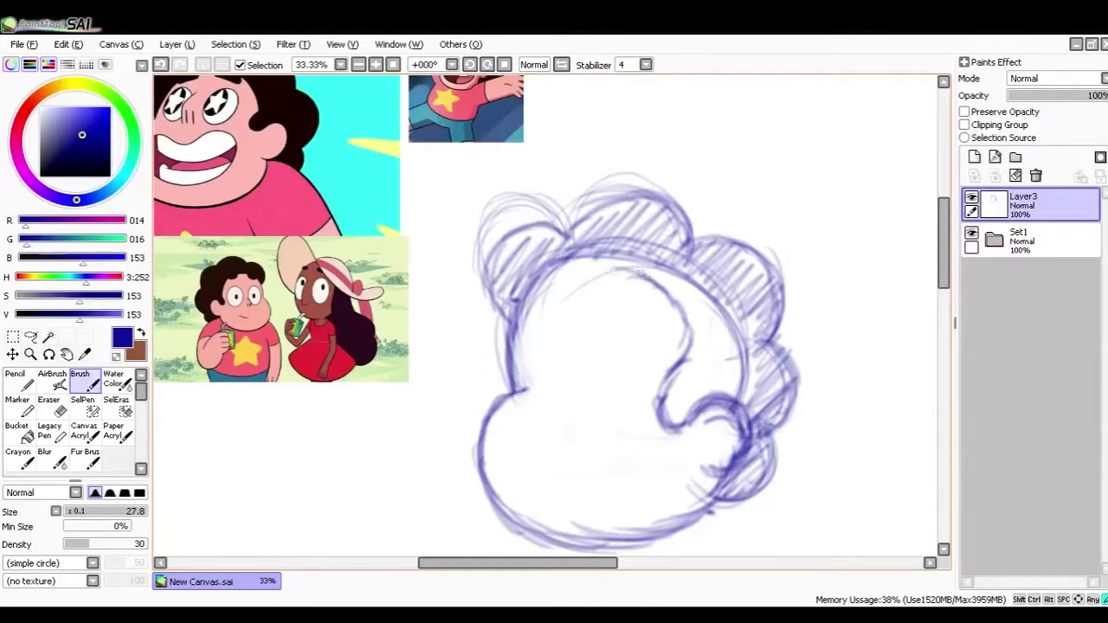
mouse_move(554, 271)
mouse_down()
mouse_move(640, 277)
mouse_move(679, 346)
mouse_up()
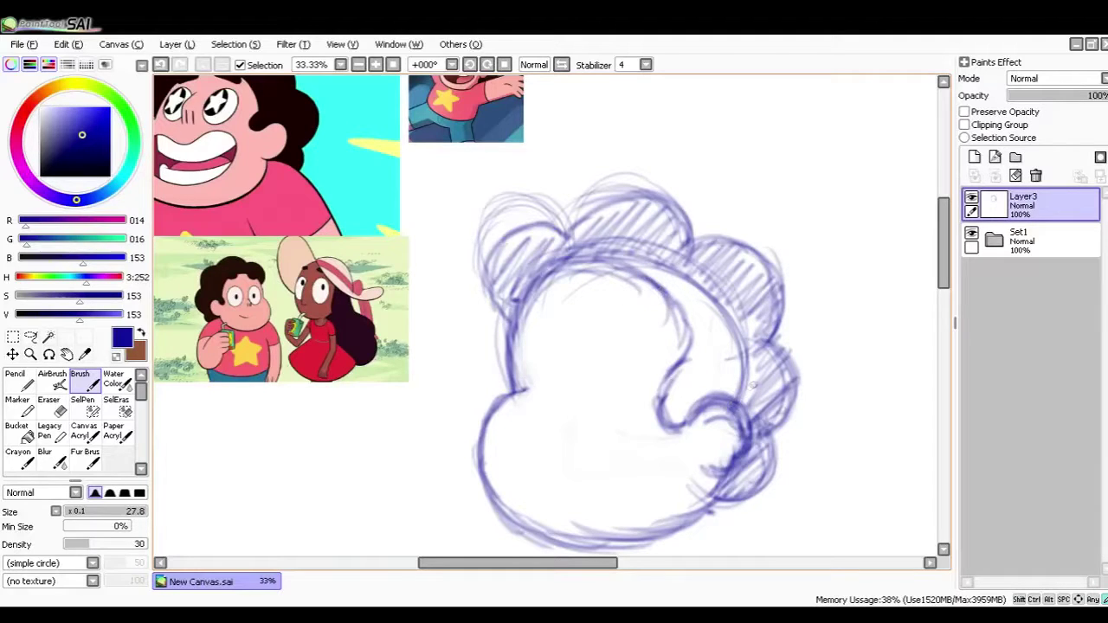
Step: Fill the hair area between the sideburn, hairline and outer curls with diagonal hatching
mouse_move(735, 414)
mouse_down()
mouse_move(710, 385)
mouse_move(723, 342)
mouse_move(714, 311)
mouse_move(729, 303)
mouse_up()
drag(687, 326, 726, 286)
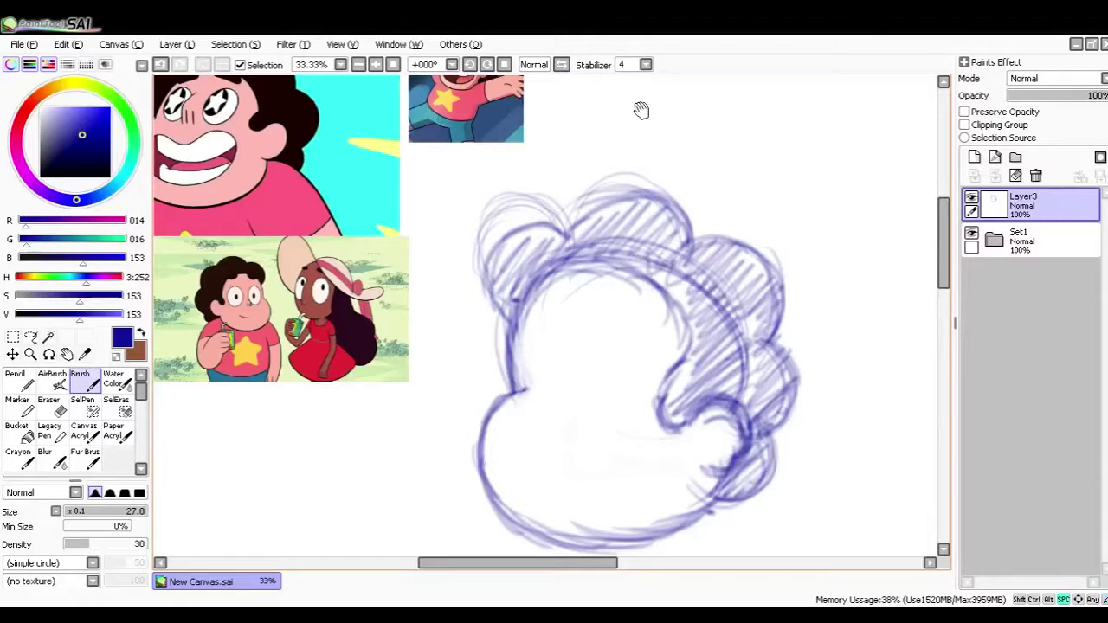
scroll(556, 285, down, 2)
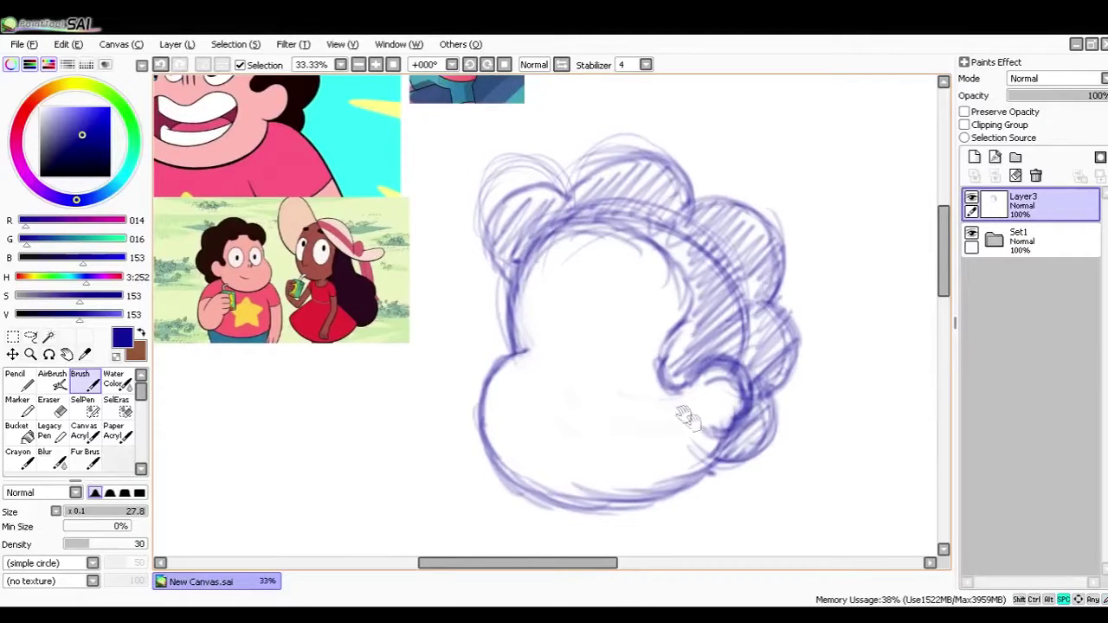
Step: Examine the facial features of Steven in the reference pictures, including the one where he holds a book
drag(592, 314, 599, 363)
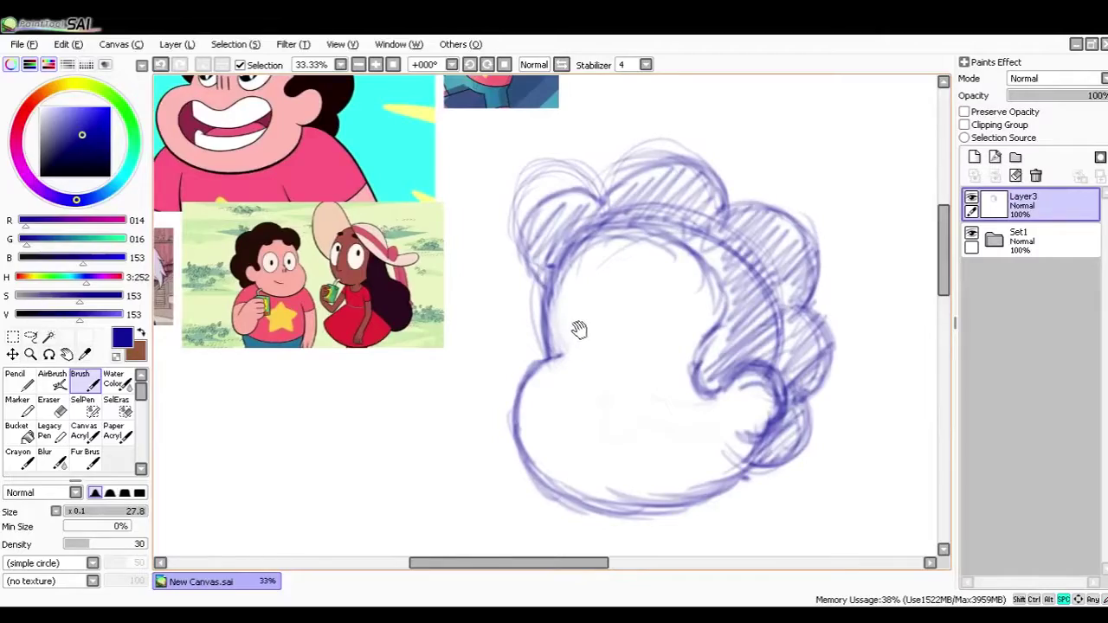
drag(559, 315, 595, 385)
mouse_move(587, 282)
mouse_down()
mouse_move(683, 274)
mouse_move(611, 301)
mouse_move(574, 338)
mouse_move(545, 302)
mouse_up()
mouse_move(629, 358)
mouse_down()
mouse_move(645, 386)
mouse_move(614, 379)
mouse_move(628, 414)
mouse_move(621, 359)
mouse_move(585, 301)
mouse_up()
drag(610, 394, 680, 502)
drag(631, 329, 656, 398)
drag(563, 231, 675, 331)
drag(559, 308, 629, 493)
drag(600, 340, 865, 86)
drag(593, 363, 818, 95)
drag(597, 363, 743, 226)
drag(613, 329, 917, 389)
drag(528, 355, 719, 324)
drag(589, 303, 748, 313)
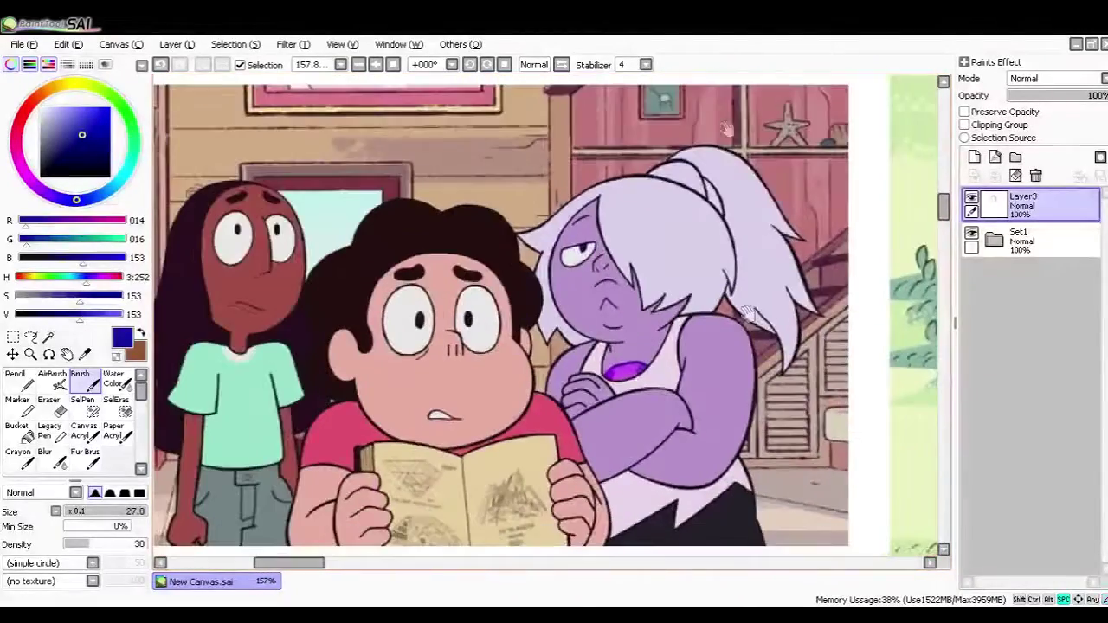
scroll(727, 128, down, 10)
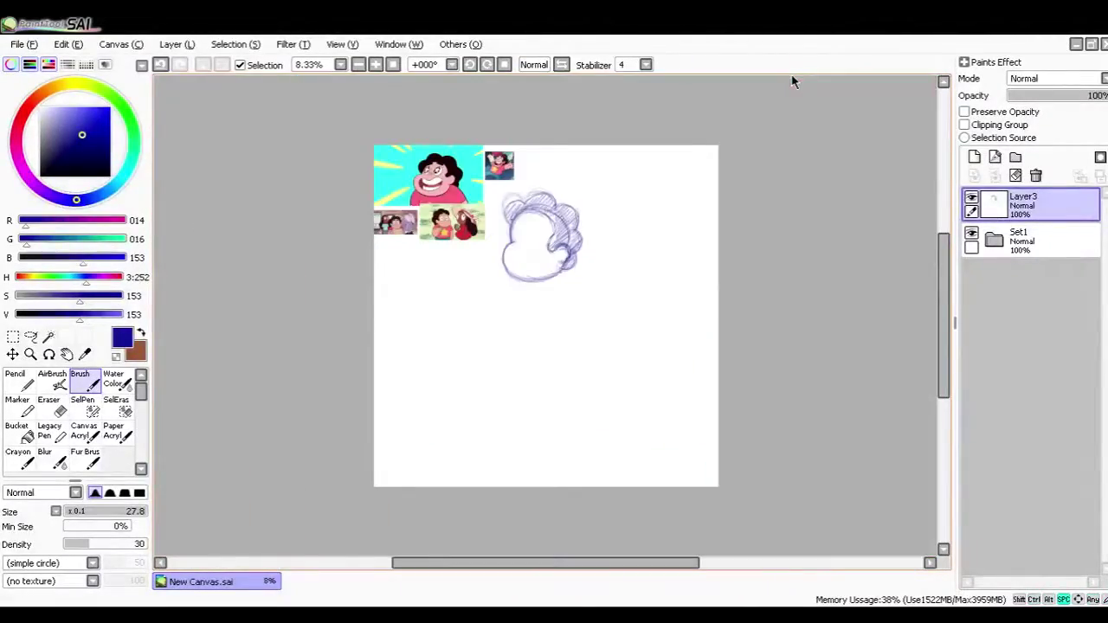
Step: Sketch a curved vertical centre guideline down the face and a horizontal guideline across it at the top of the cheek
scroll(527, 370, up, 4)
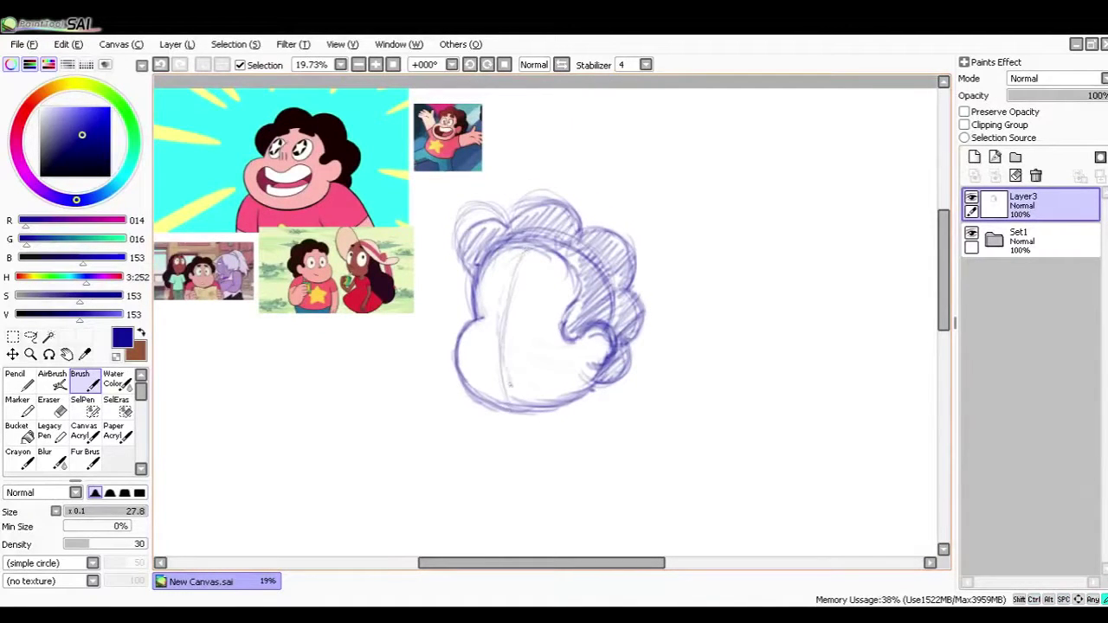
mouse_move(446, 204)
mouse_down()
mouse_move(561, 394)
mouse_move(502, 413)
mouse_move(565, 416)
mouse_up()
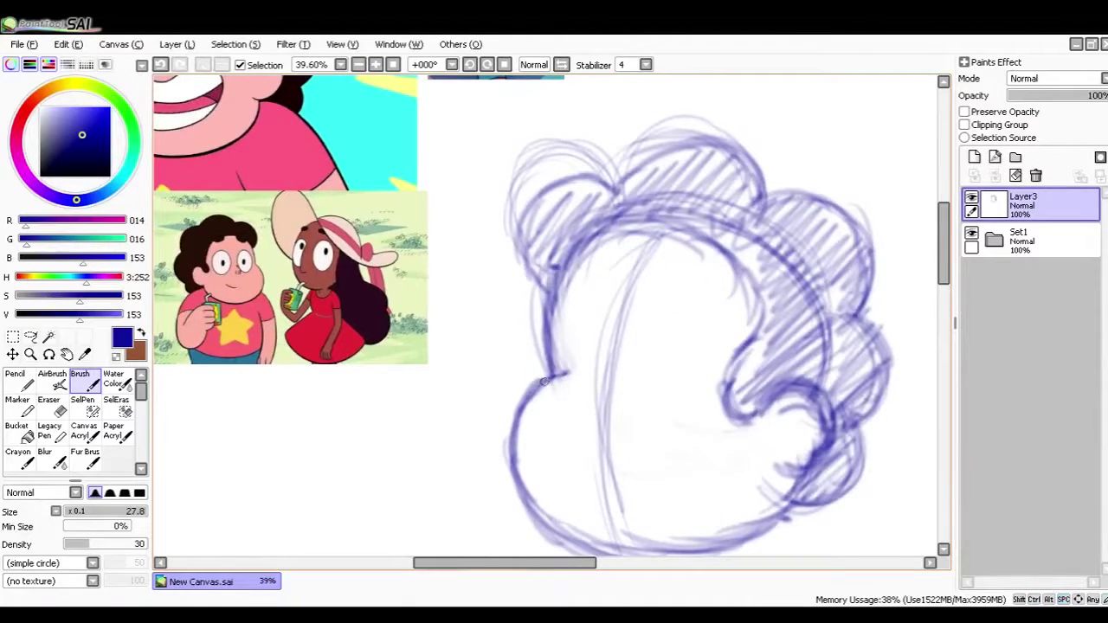
drag(590, 381, 720, 393)
drag(625, 312, 633, 320)
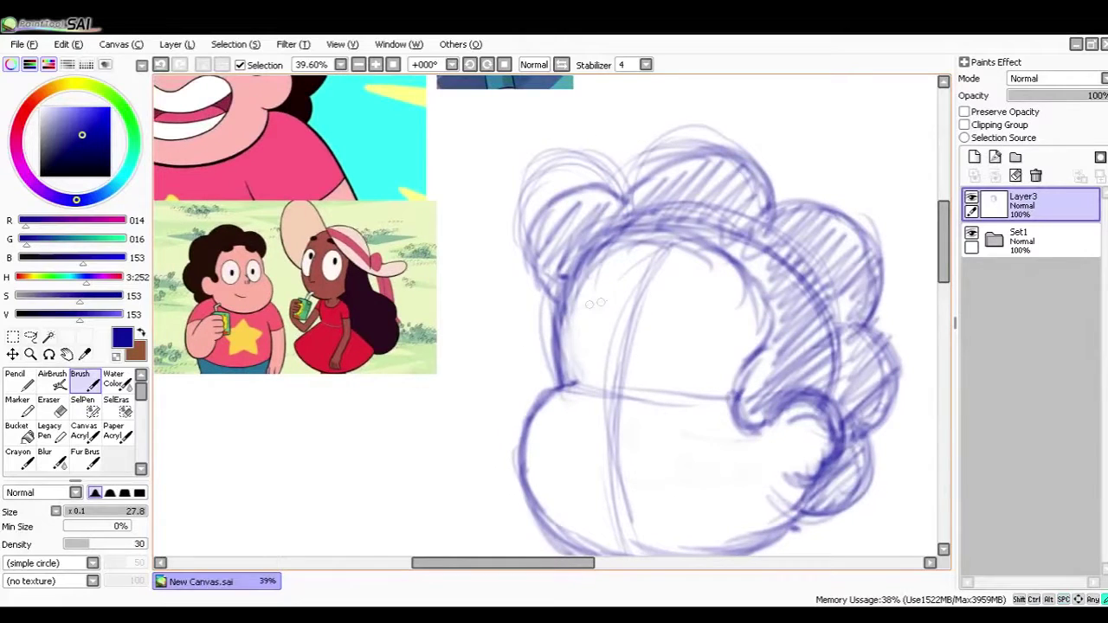
Step: Sketch two oval eyes and two thick oval eyebrows along the face guidelines, and rough in a pointed nose between them
mouse_move(699, 283)
mouse_down()
mouse_move(701, 324)
mouse_move(737, 341)
mouse_move(689, 305)
mouse_move(715, 337)
mouse_up()
mouse_move(632, 300)
mouse_down()
mouse_move(649, 322)
mouse_move(605, 335)
mouse_move(647, 322)
mouse_up()
drag(636, 377, 583, 336)
mouse_move(652, 360)
mouse_down()
mouse_move(618, 333)
mouse_move(661, 367)
mouse_move(657, 333)
mouse_move(614, 386)
mouse_up()
drag(545, 291, 571, 301)
mouse_move(541, 338)
mouse_down()
mouse_move(530, 372)
mouse_move(564, 333)
mouse_move(524, 364)
mouse_move(537, 387)
mouse_move(554, 326)
mouse_up()
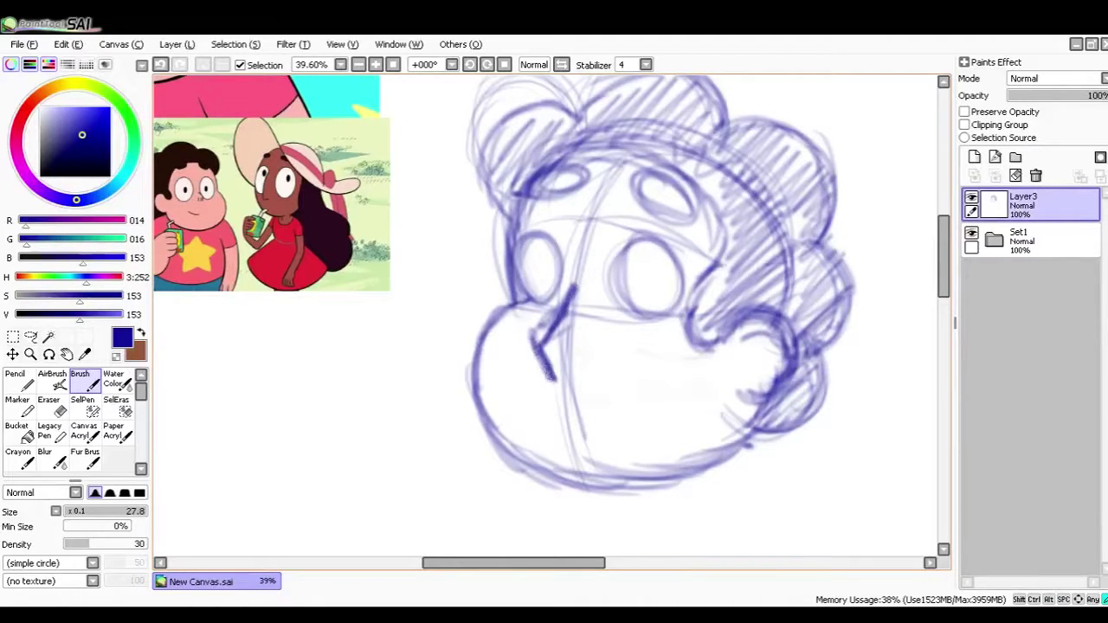
Step: Undo the first nose and redraw it as a pointed shape with short slanted strokes beneath
key(e)
key(ctrl+z)
mouse_move(593, 313)
mouse_down()
mouse_move(529, 260)
mouse_move(547, 300)
mouse_up()
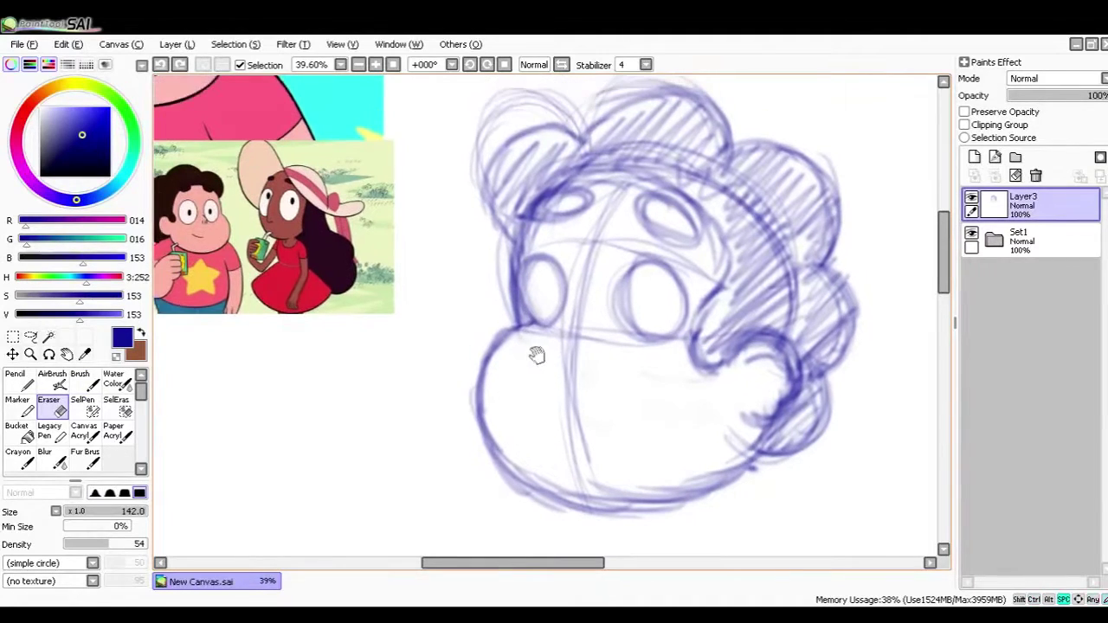
key(b)
drag(564, 303, 587, 284)
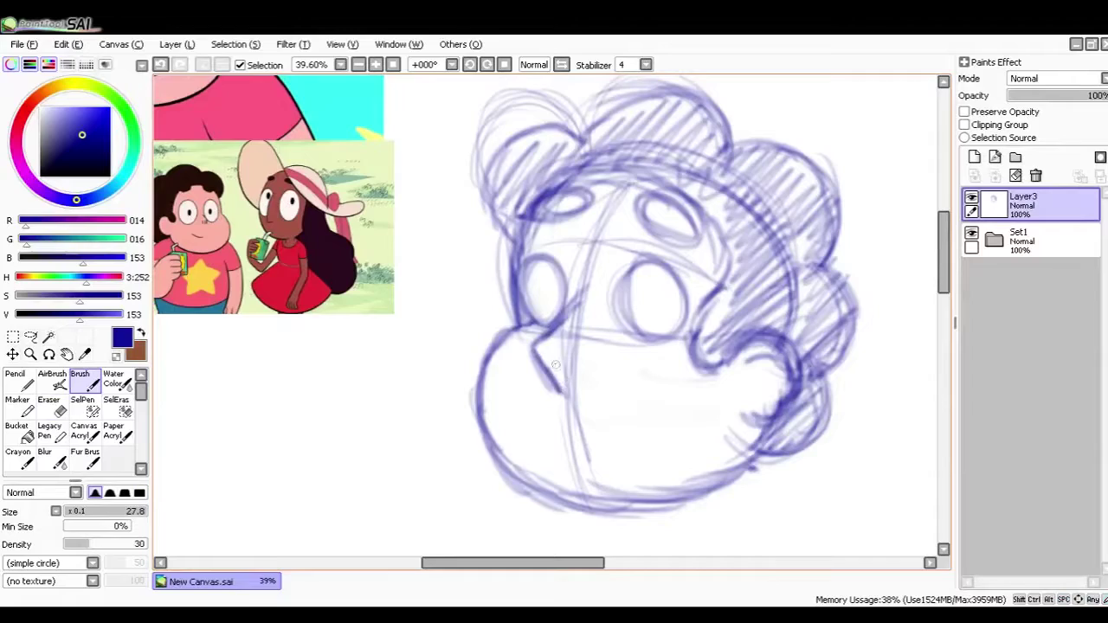
drag(566, 360, 575, 383)
drag(590, 305, 615, 316)
Step: Compare the eyes with the reference pictures and redraw their oval outlines with darker strokes
drag(550, 227, 716, 336)
drag(527, 321, 708, 331)
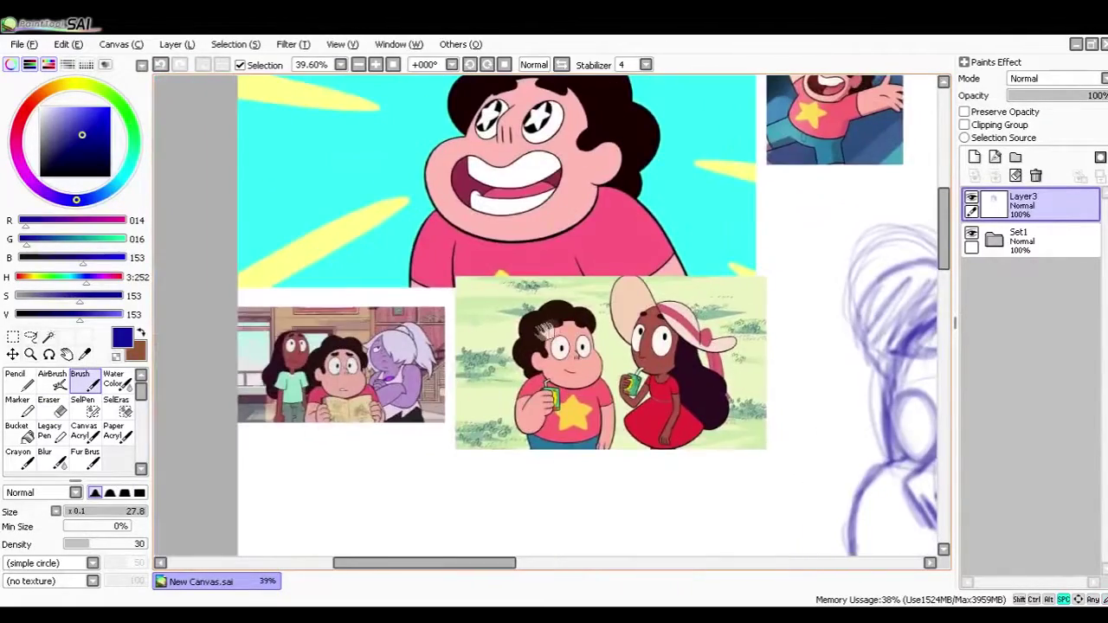
mouse_move(581, 301)
mouse_down()
mouse_move(541, 278)
mouse_move(548, 238)
mouse_move(379, 276)
mouse_up()
mouse_move(574, 242)
mouse_down()
mouse_move(470, 259)
mouse_move(511, 301)
mouse_move(487, 261)
mouse_up()
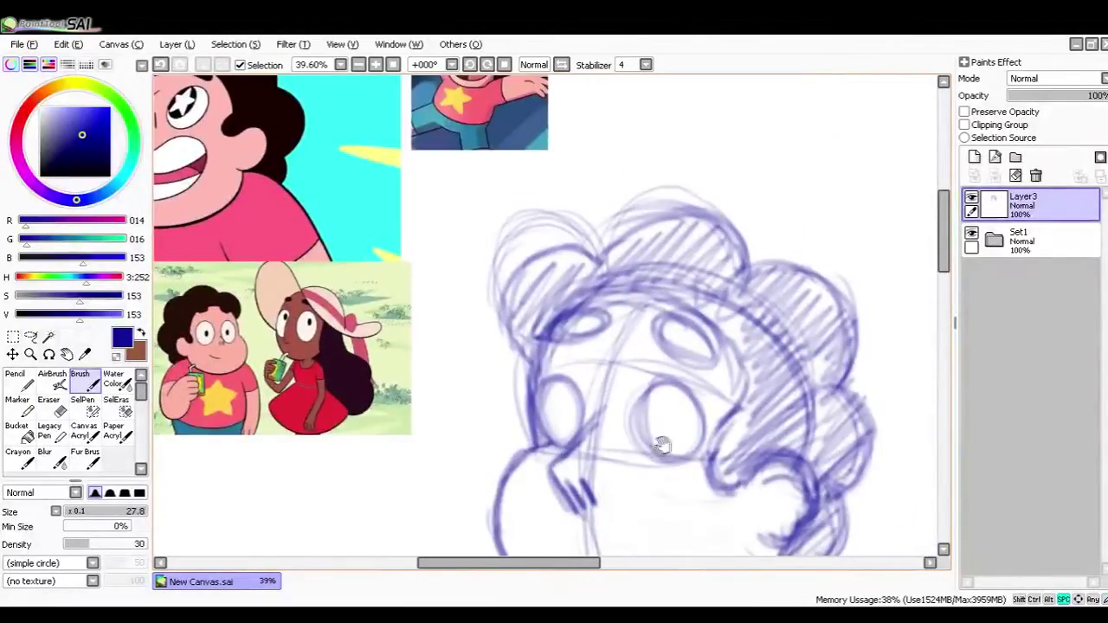
scroll(651, 428, down, 1)
mouse_move(655, 353)
mouse_down()
mouse_move(628, 398)
mouse_move(645, 430)
mouse_up()
drag(599, 374, 623, 389)
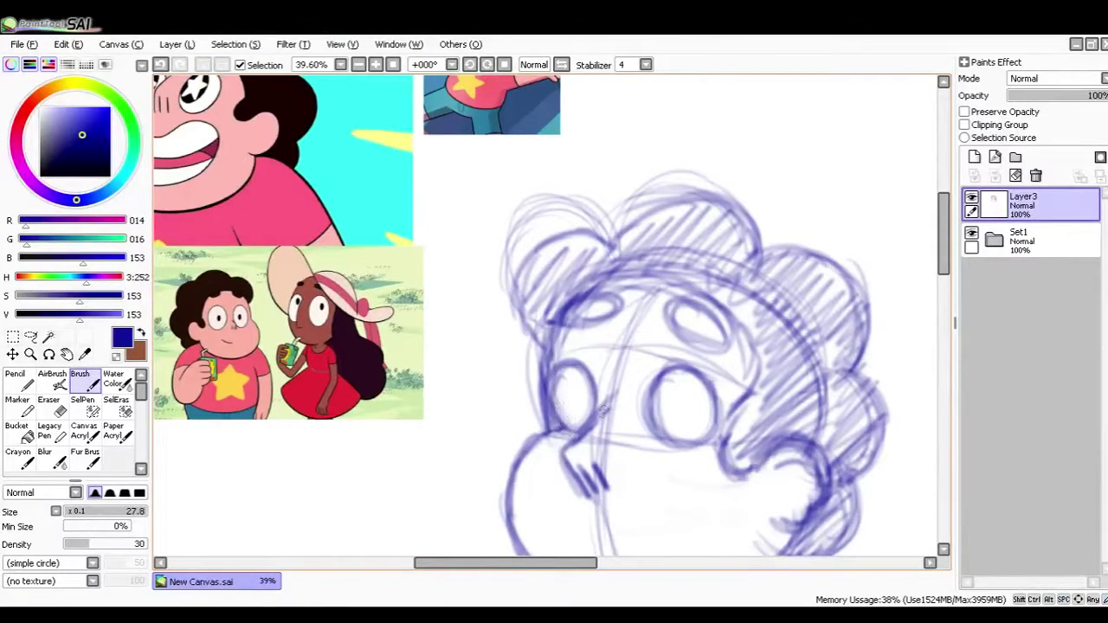
Step: Draw a small dark oval pupil inside each eye
key(alt+Tab)
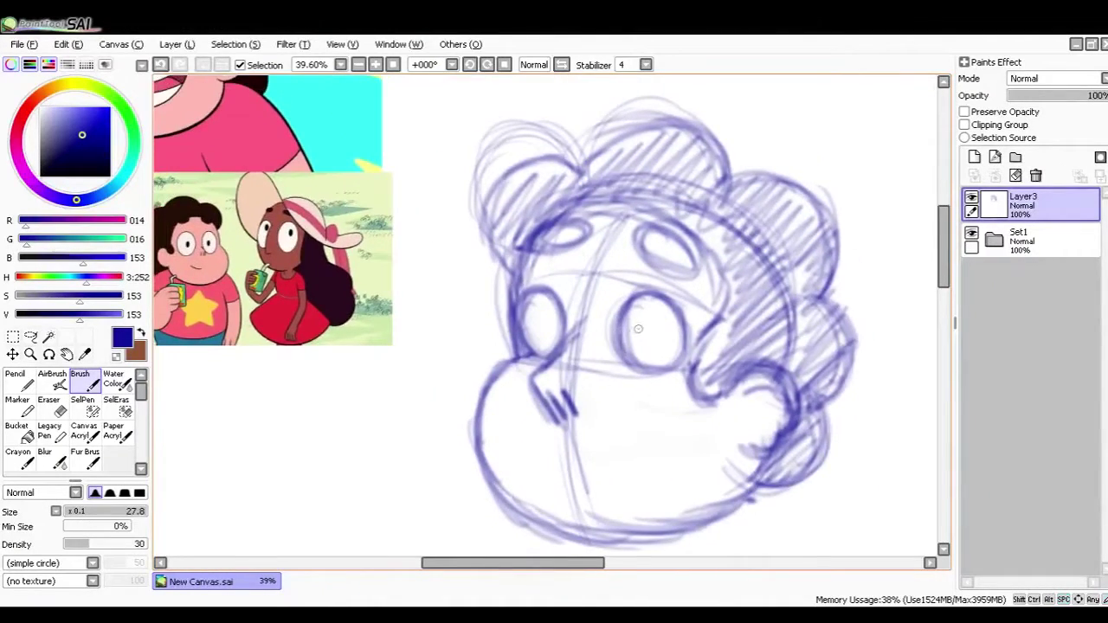
mouse_move(619, 333)
mouse_down()
mouse_move(685, 371)
mouse_move(642, 347)
mouse_up()
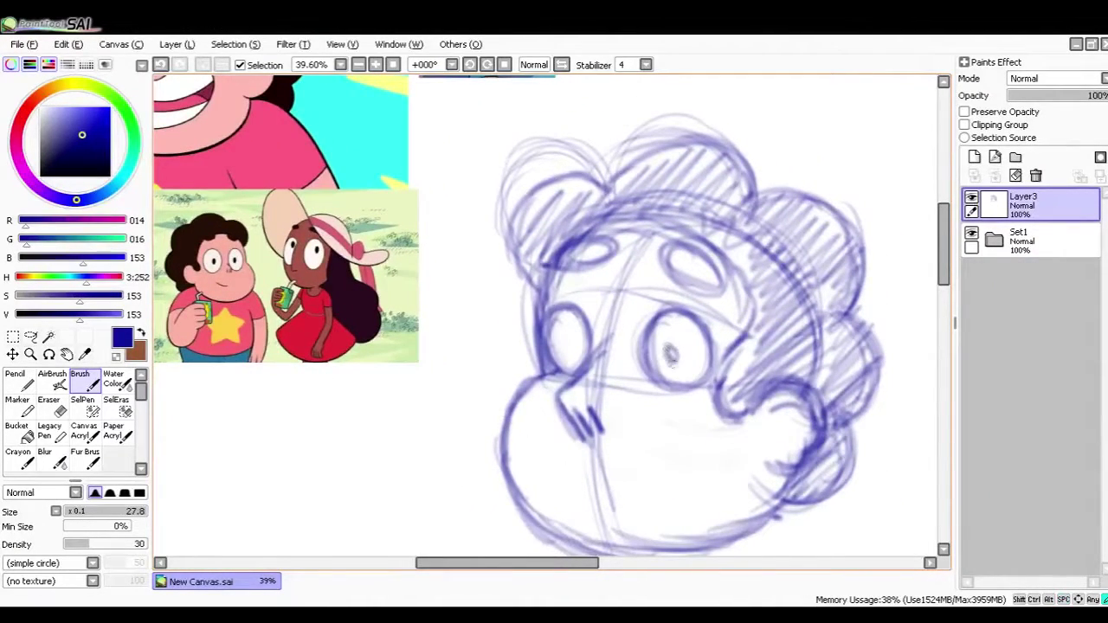
drag(671, 354, 672, 356)
drag(558, 339, 588, 345)
Step: Sketch the outline of a wide open grin across the cheeks below the nose
mouse_move(592, 441)
mouse_down()
mouse_move(586, 344)
mouse_move(559, 320)
mouse_move(663, 395)
mouse_up()
drag(546, 323, 722, 416)
mouse_move(647, 338)
mouse_down()
mouse_move(615, 406)
mouse_move(525, 441)
mouse_up()
drag(608, 396, 534, 391)
drag(676, 517, 576, 308)
mouse_move(557, 377)
mouse_down()
mouse_move(578, 396)
mouse_move(606, 397)
mouse_up()
drag(706, 384, 732, 427)
drag(684, 463, 576, 457)
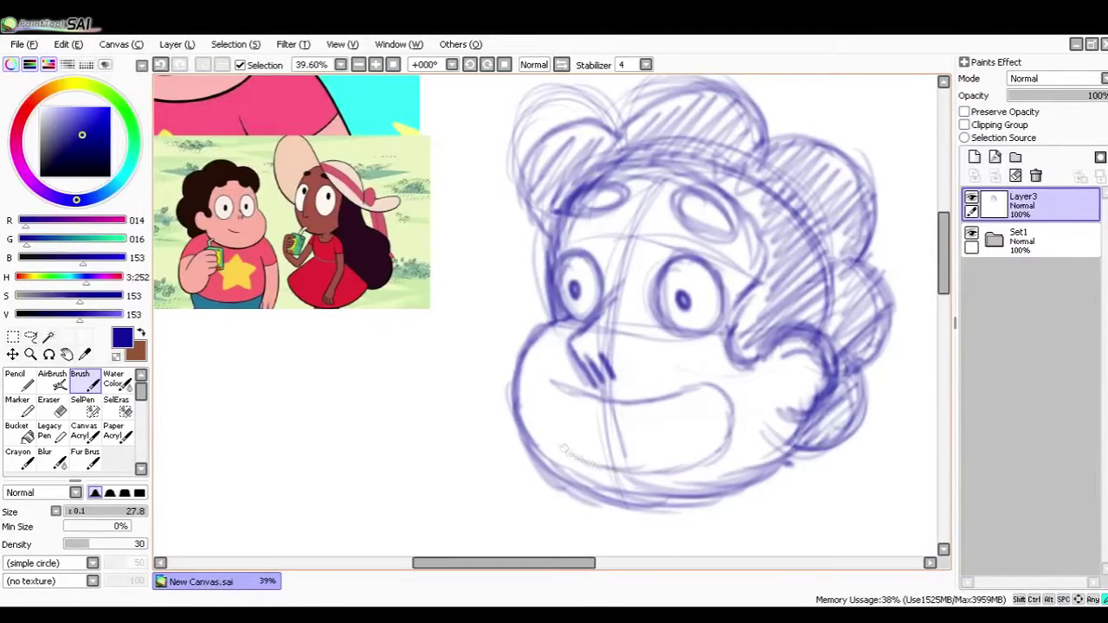
drag(550, 383, 545, 429)
Step: Draw the curved edges of the upper and lower teeth inside the open mouth
key(space)
drag(569, 195, 596, 556)
scroll(562, 431, down, 5)
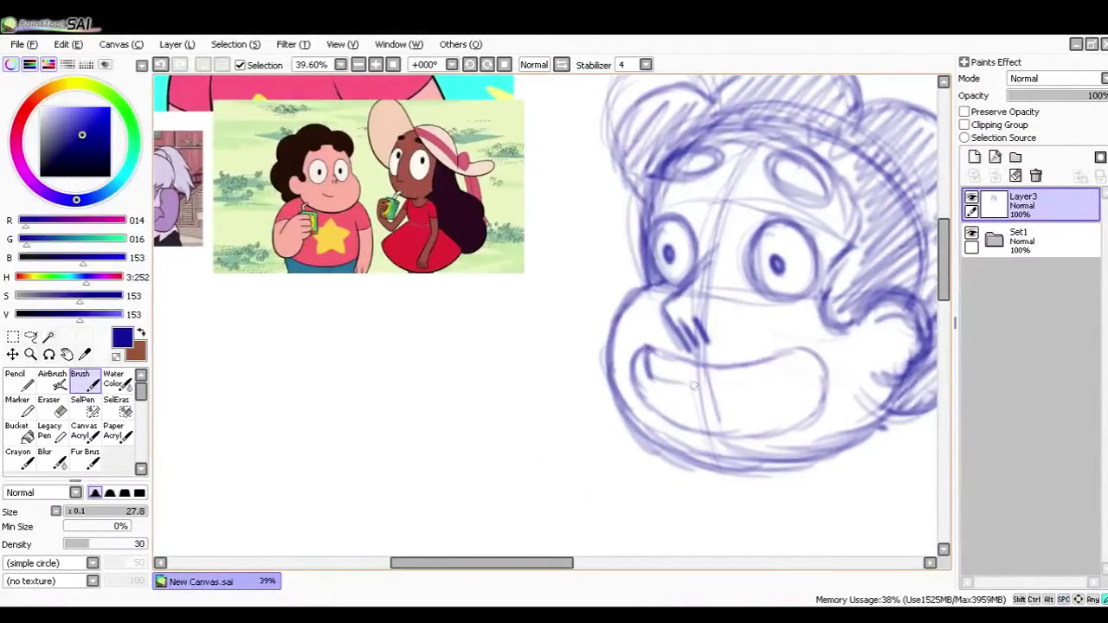
mouse_move(654, 375)
mouse_down()
mouse_move(734, 394)
mouse_move(798, 387)
mouse_move(831, 366)
mouse_up()
key(space)
drag(674, 304, 689, 433)
scroll(688, 432, down, 3)
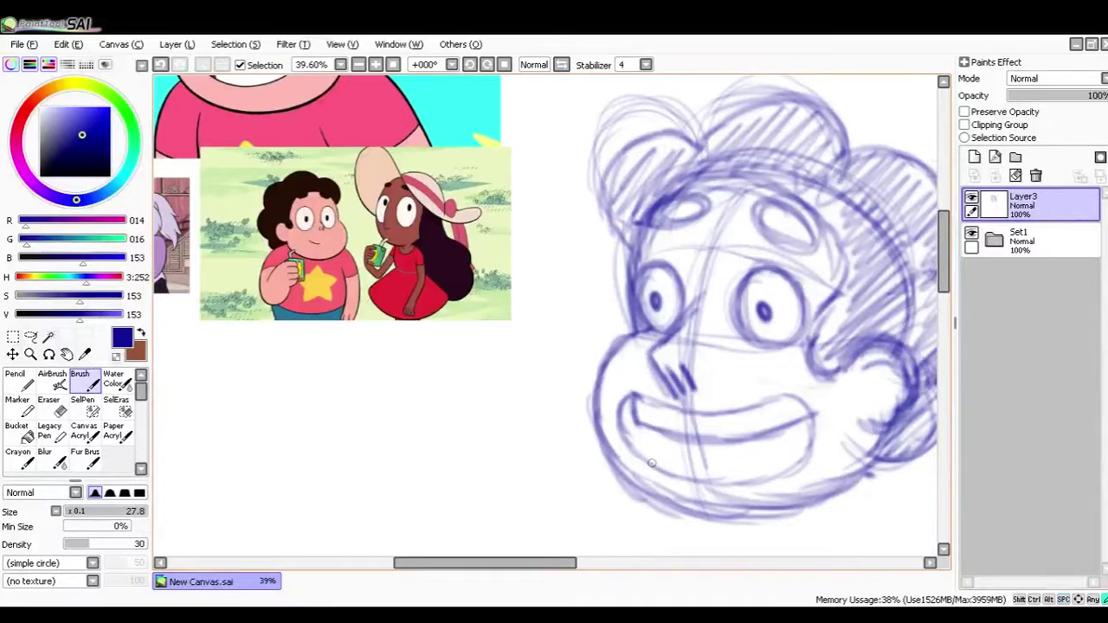
mouse_move(667, 451)
mouse_down()
mouse_move(777, 462)
mouse_move(765, 448)
mouse_up()
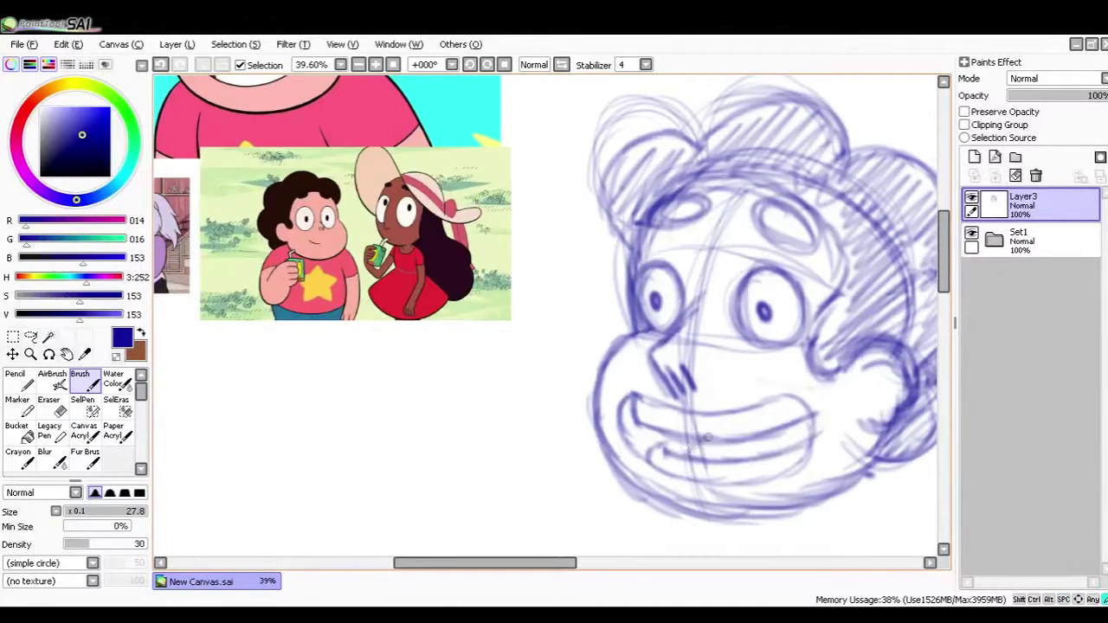
Step: Shade the dark gap between the upper and lower teeth with diagonal hatching
drag(666, 463, 705, 444)
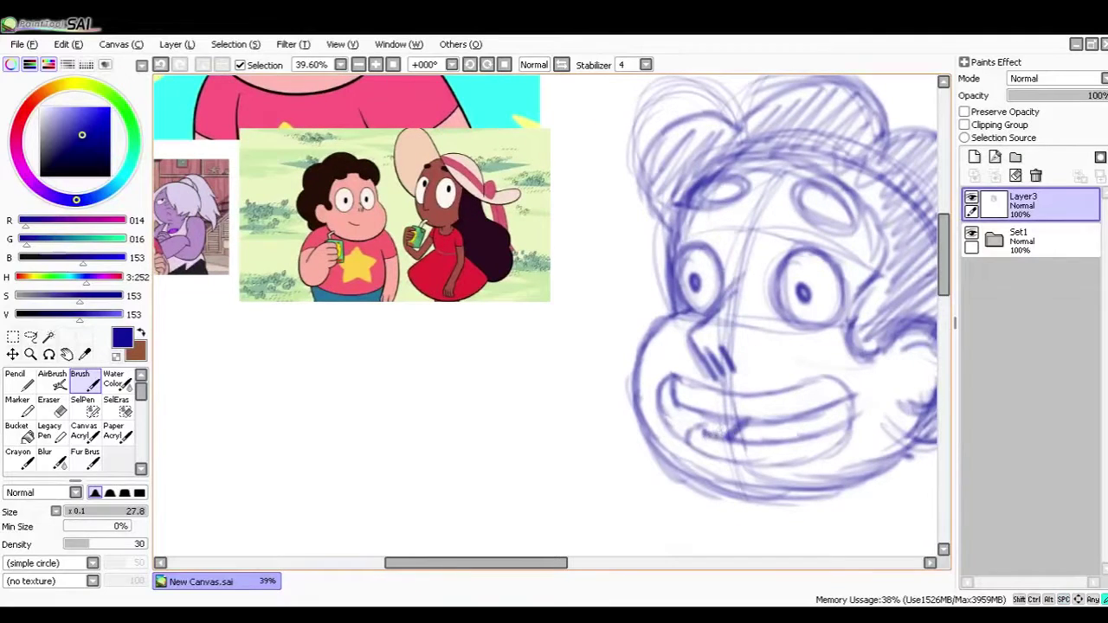
drag(710, 422, 684, 434)
mouse_move(742, 379)
mouse_down()
mouse_move(653, 295)
mouse_move(680, 316)
mouse_move(668, 342)
mouse_up()
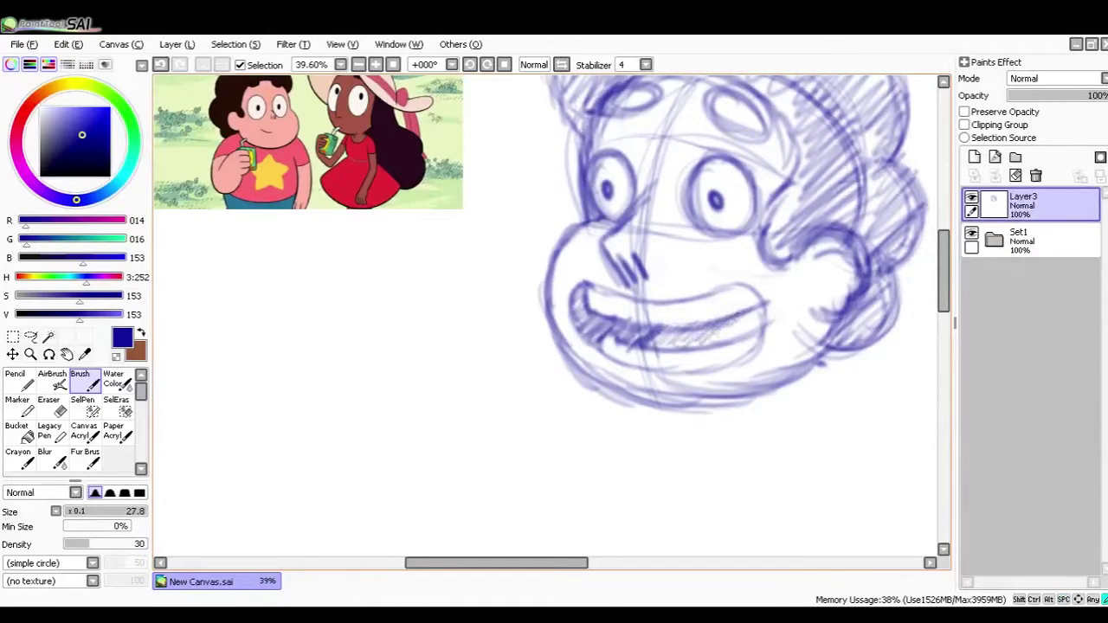
drag(723, 241, 724, 304)
Step: Compare the sketched head with the reference pictures, examining Steven's face and ear up close
key(Home)
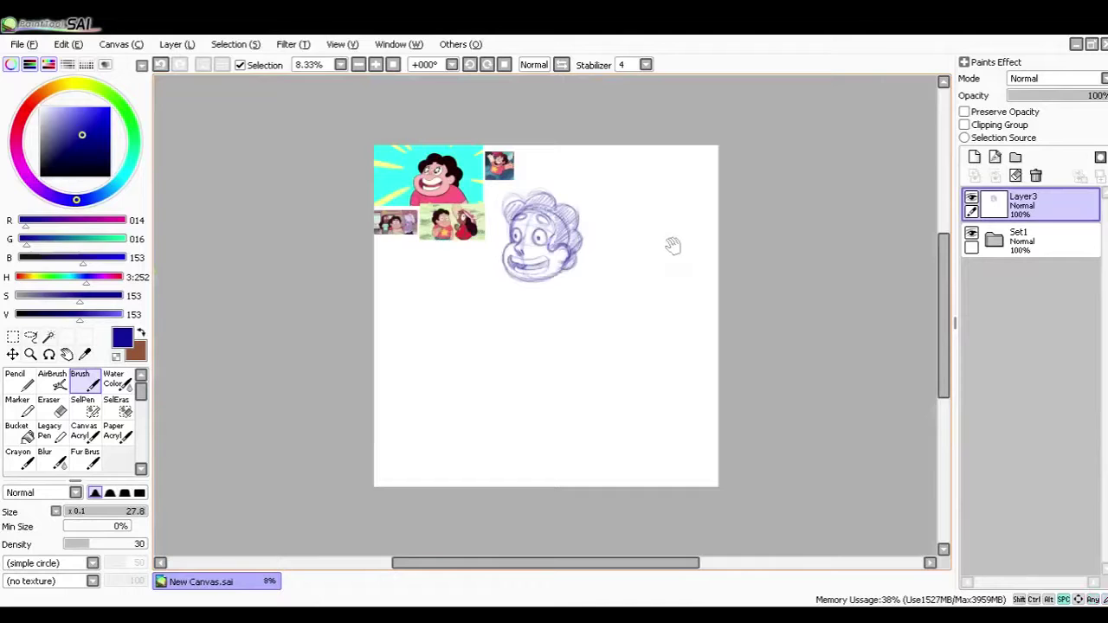
drag(451, 117, 611, 329)
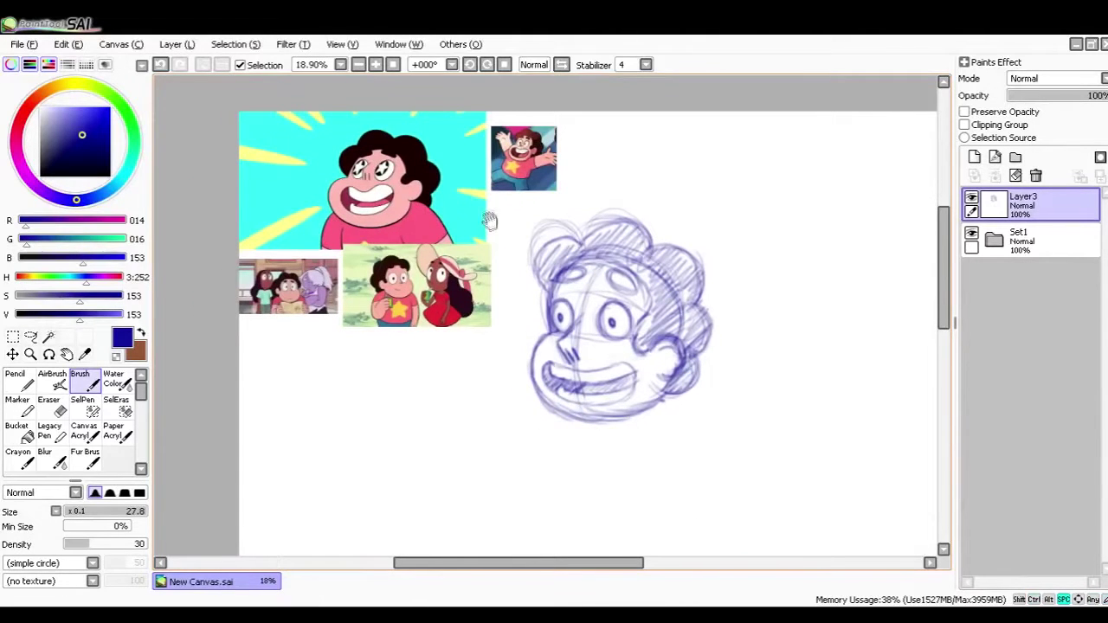
drag(529, 305, 550, 276)
mouse_move(529, 310)
mouse_down()
mouse_move(529, 285)
mouse_move(515, 274)
mouse_up()
drag(474, 169, 747, 474)
drag(630, 308, 655, 368)
drag(565, 264, 687, 313)
drag(709, 246, 637, 348)
drag(582, 183, 613, 246)
drag(491, 221, 786, 226)
drag(582, 367, 803, 161)
drag(527, 430, 737, 102)
drag(530, 455, 741, 101)
drag(519, 424, 798, 95)
drag(562, 380, 734, 130)
drag(623, 372, 724, 153)
drag(567, 218, 764, 398)
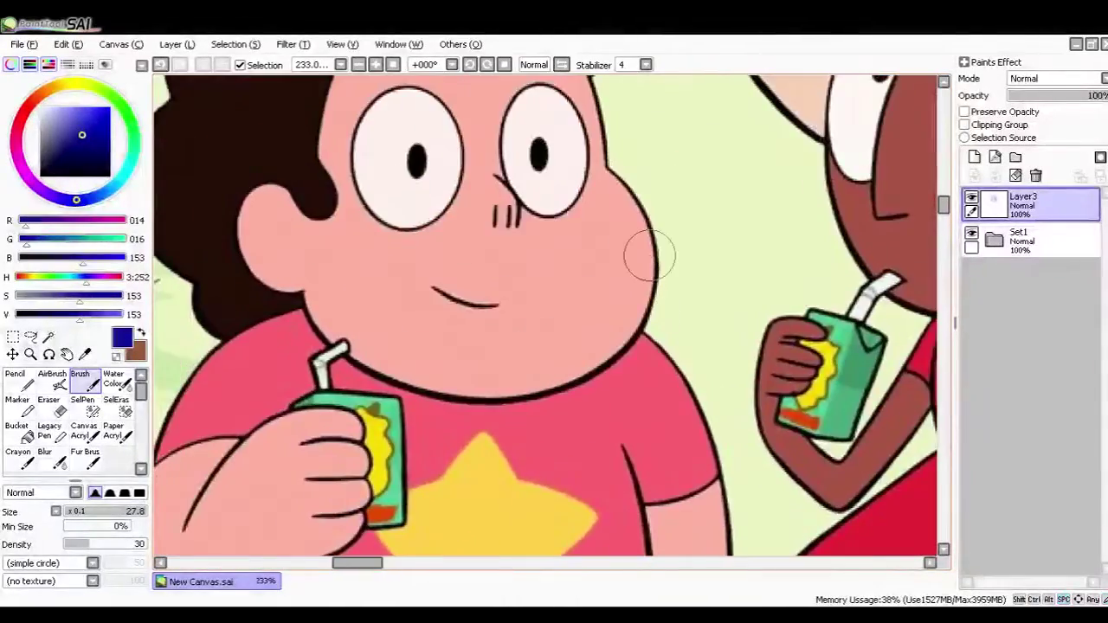
key(Home)
drag(505, 182, 656, 306)
drag(470, 351, 590, 347)
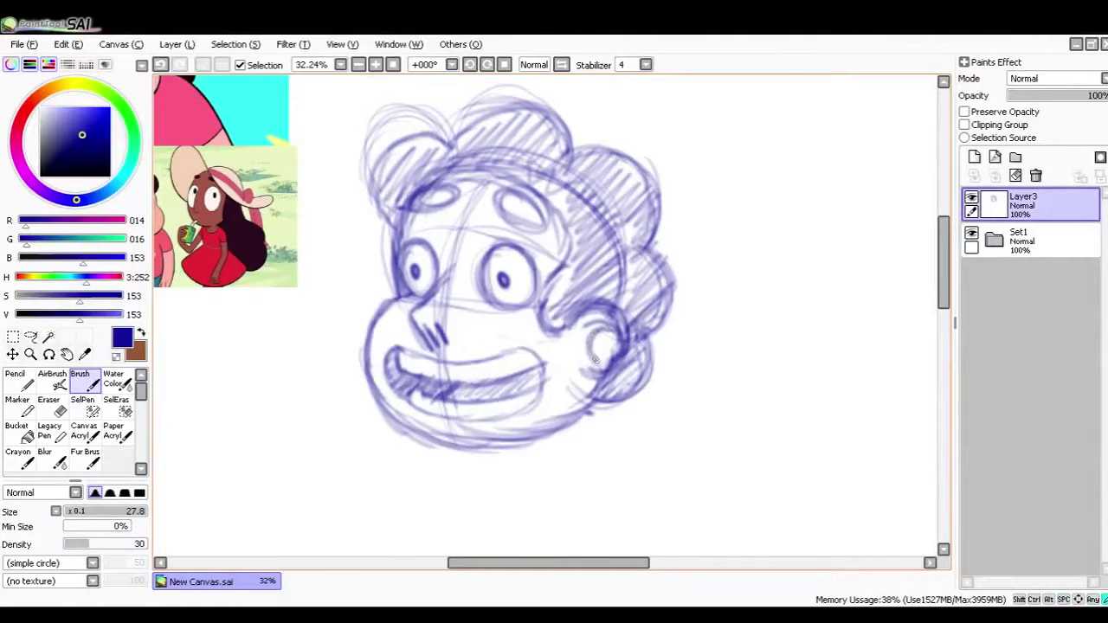
key(ctrl+z)
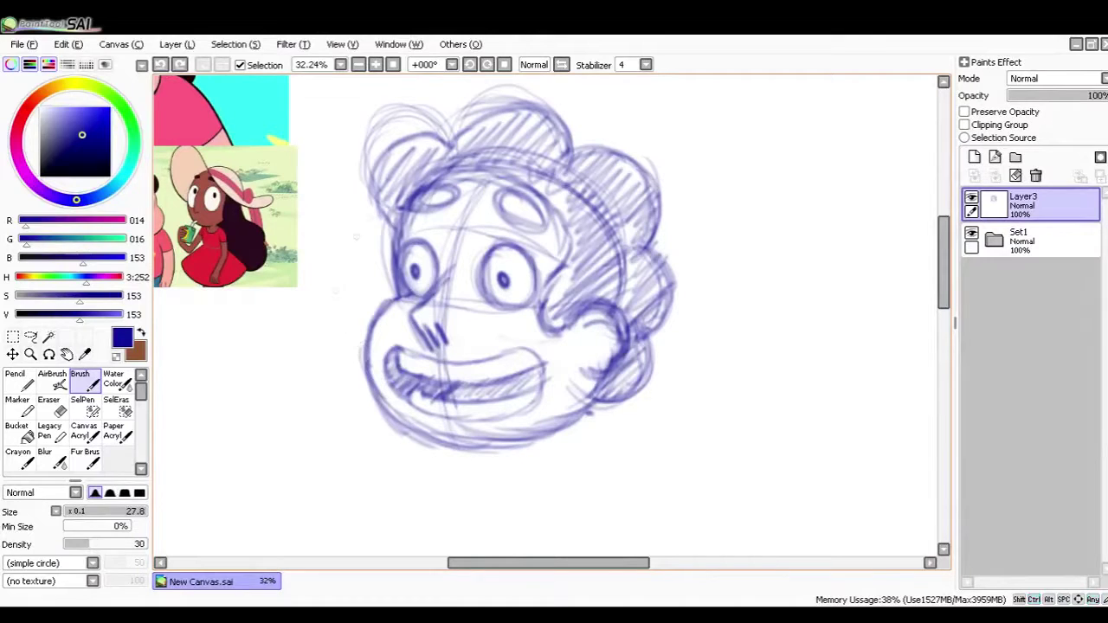
Step: Erase the stray sketch lines inside the ear
key(e)
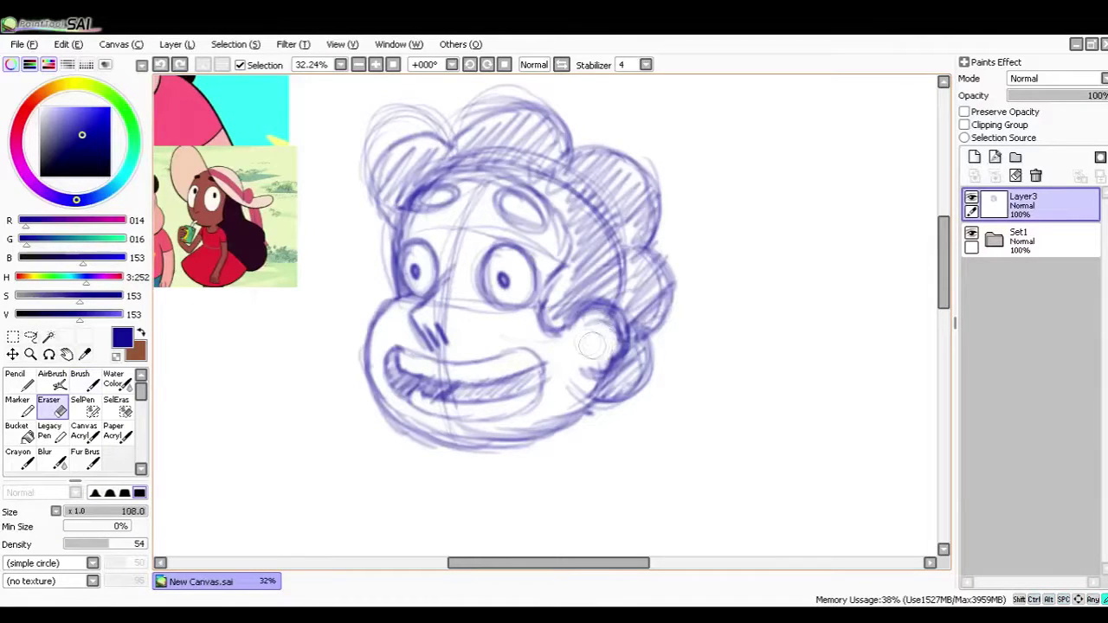
drag(520, 344, 552, 354)
drag(447, 400, 476, 239)
Step: Sketch a large loose circle directly below the head as the base of the torso
key(ctrl+minus)
key(ctrl+minus)
drag(482, 289, 519, 348)
key(b)
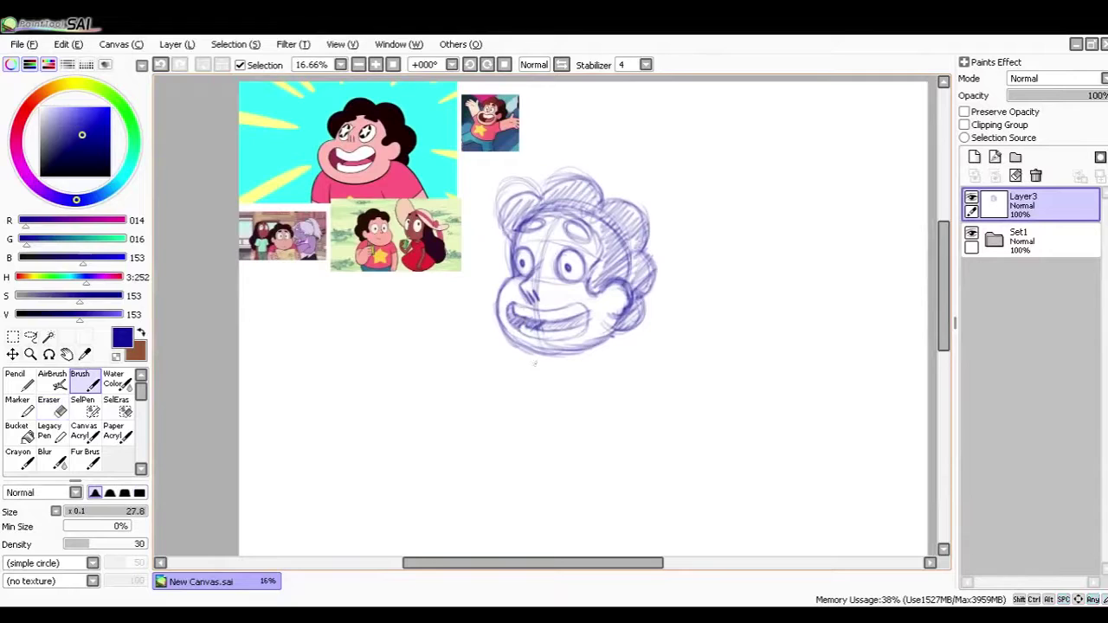
mouse_move(499, 370)
mouse_down()
mouse_move(645, 381)
mouse_move(601, 360)
mouse_up()
drag(601, 360, 527, 316)
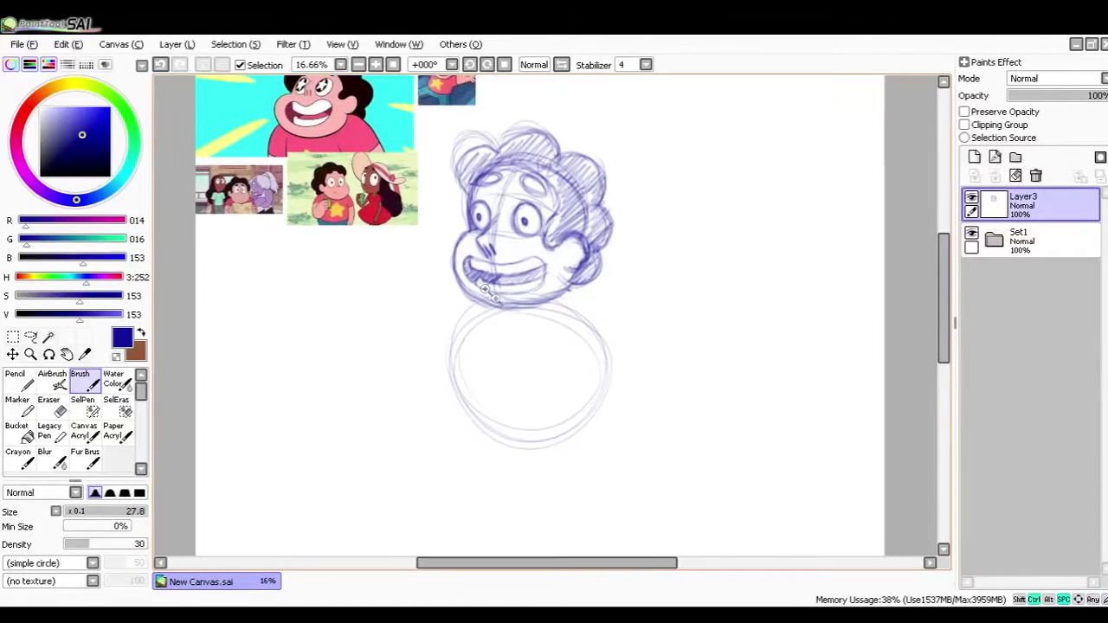
drag(434, 230, 655, 486)
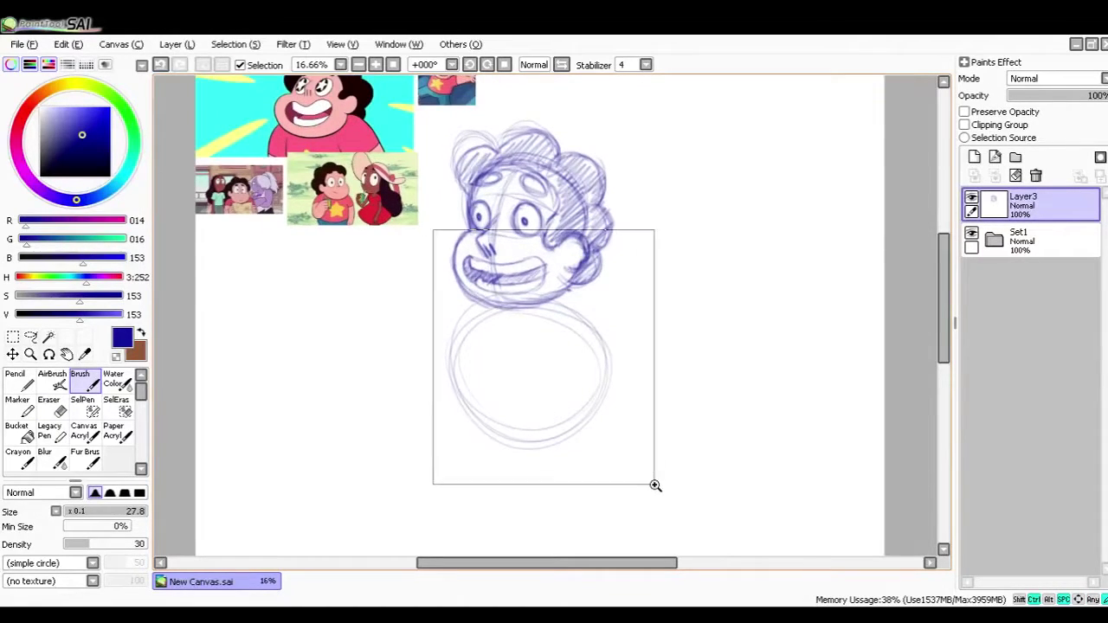
mouse_move(426, 259)
mouse_down()
mouse_move(445, 253)
mouse_move(420, 235)
mouse_up()
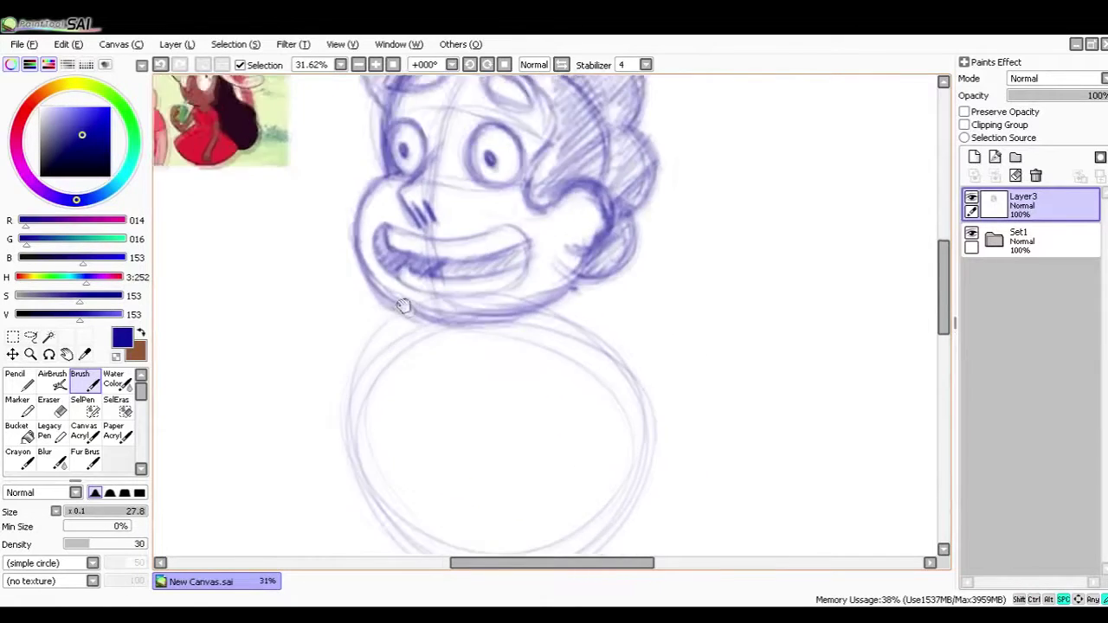
drag(402, 305, 401, 267)
mouse_move(563, 328)
mouse_down()
mouse_move(631, 300)
mouse_move(643, 277)
mouse_move(631, 244)
mouse_move(655, 285)
mouse_move(573, 302)
mouse_move(487, 291)
mouse_up()
Step: Sketch a second large tilted oval overlapping the torso circle on the ear side of the body
drag(583, 280, 545, 433)
mouse_move(724, 433)
mouse_down()
mouse_move(529, 309)
mouse_move(583, 464)
mouse_up()
mouse_move(747, 391)
mouse_down()
mouse_move(527, 413)
mouse_move(604, 488)
mouse_up()
mouse_move(745, 427)
mouse_down()
mouse_move(567, 474)
mouse_move(603, 488)
mouse_up()
drag(756, 389, 657, 512)
drag(777, 451, 717, 522)
drag(756, 478, 573, 455)
mouse_move(556, 305)
mouse_down()
mouse_move(588, 269)
mouse_move(643, 246)
mouse_up()
mouse_move(595, 209)
mouse_down()
mouse_move(616, 415)
mouse_move(694, 408)
mouse_move(525, 249)
mouse_up()
drag(609, 273, 636, 286)
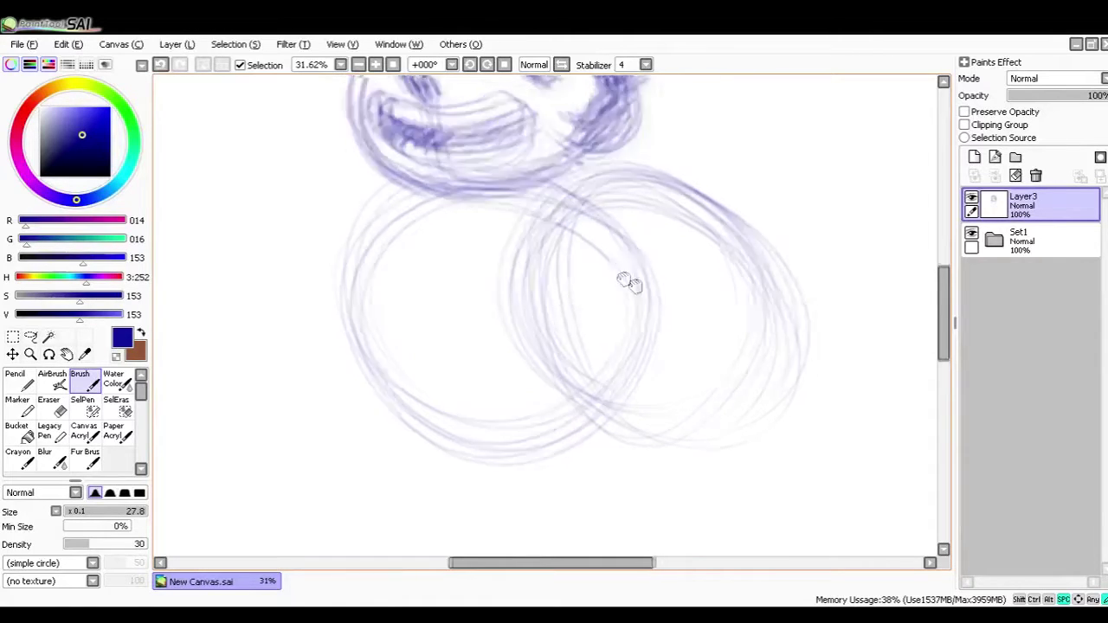
Step: Outline the bent shape beside the cheek, the torso's front and lower edges, and the short neck line below the ear
drag(735, 423, 545, 391)
drag(619, 215, 576, 360)
drag(646, 256, 725, 272)
drag(419, 205, 478, 409)
mouse_move(526, 446)
mouse_down()
mouse_move(441, 385)
mouse_move(443, 352)
mouse_move(456, 390)
mouse_move(502, 295)
mouse_move(531, 269)
mouse_move(452, 345)
mouse_move(473, 403)
mouse_move(514, 445)
mouse_move(524, 452)
mouse_move(535, 420)
mouse_move(525, 356)
mouse_move(534, 290)
mouse_move(514, 409)
mouse_move(626, 481)
mouse_move(652, 464)
mouse_move(751, 463)
mouse_up()
mouse_move(633, 480)
mouse_down()
mouse_move(730, 474)
mouse_move(772, 454)
mouse_up()
mouse_move(645, 270)
mouse_down()
mouse_move(636, 307)
mouse_move(521, 394)
mouse_up()
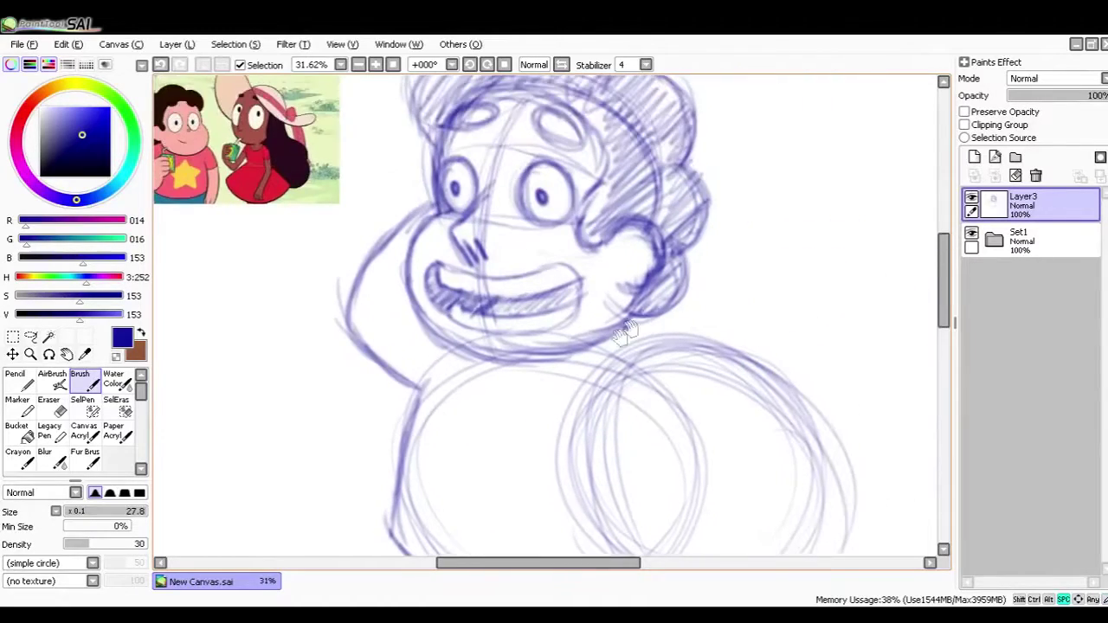
drag(628, 320, 658, 345)
Step: Sketch a five-pointed star on the chest
mouse_move(512, 416)
mouse_down()
mouse_move(574, 351)
mouse_move(600, 423)
mouse_up()
mouse_move(547, 346)
mouse_down()
mouse_move(594, 425)
mouse_move(551, 191)
mouse_up()
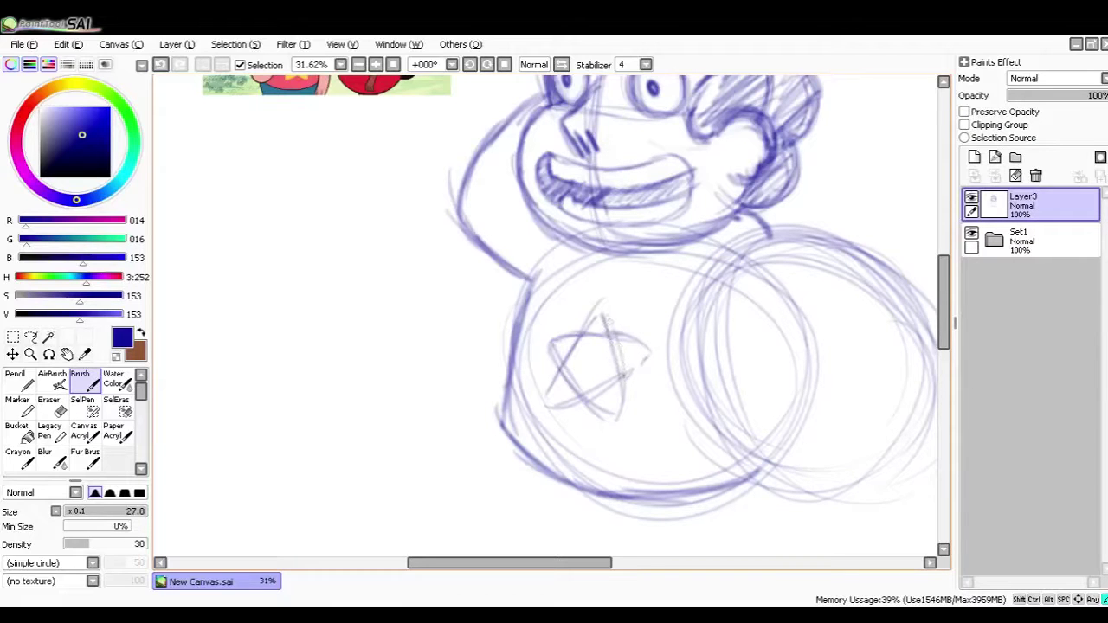
mouse_move(580, 305)
mouse_down()
mouse_move(573, 234)
mouse_move(498, 368)
mouse_up()
Step: Draw the curved shirt hem across the lower belly and a small round shape just below it
drag(511, 285, 495, 373)
mouse_move(567, 378)
mouse_down()
mouse_move(732, 405)
mouse_move(752, 398)
mouse_move(583, 407)
mouse_move(610, 446)
mouse_move(558, 407)
mouse_move(596, 437)
mouse_up()
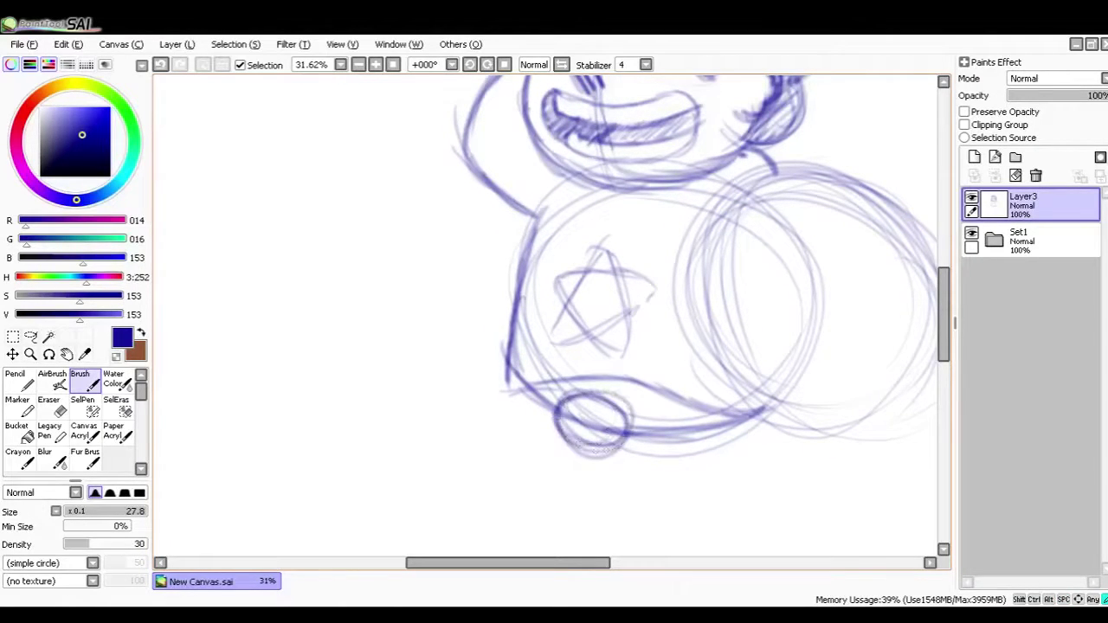
drag(565, 403, 572, 374)
drag(517, 221, 605, 509)
mouse_move(572, 403)
mouse_down()
mouse_move(575, 326)
mouse_move(611, 453)
mouse_move(572, 240)
mouse_up()
mouse_move(647, 476)
mouse_down()
mouse_move(608, 314)
mouse_move(550, 232)
mouse_move(568, 234)
mouse_up()
drag(591, 317, 574, 269)
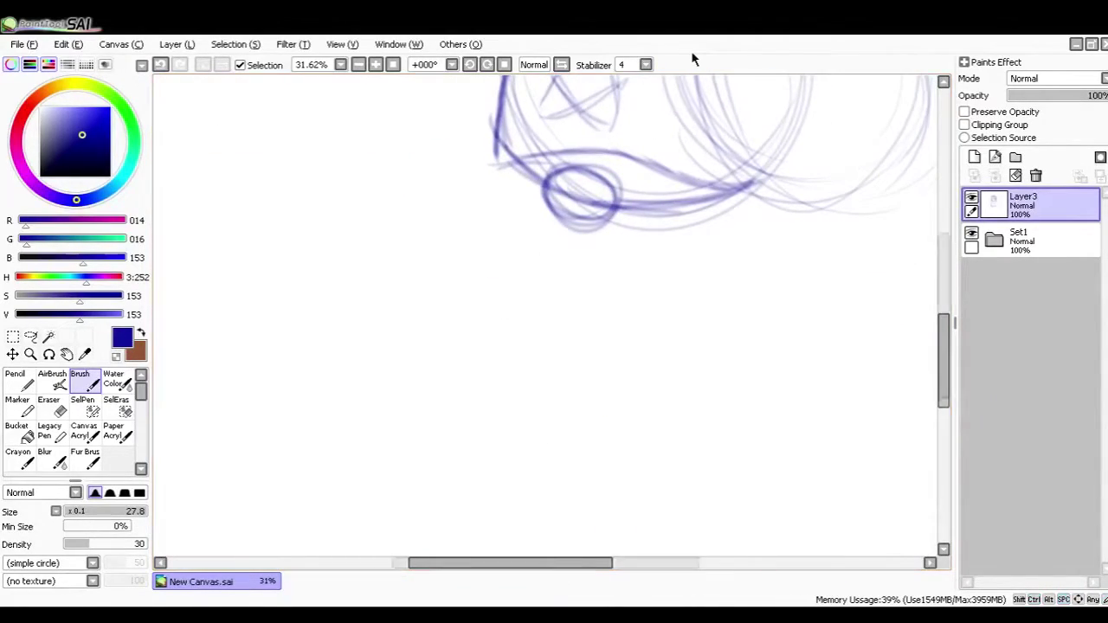
Step: Reinforce the outline of the large round shape beside the torso and erase the overlapping sketch lines inside it
key(Home)
drag(446, 174, 683, 480)
drag(552, 315, 599, 346)
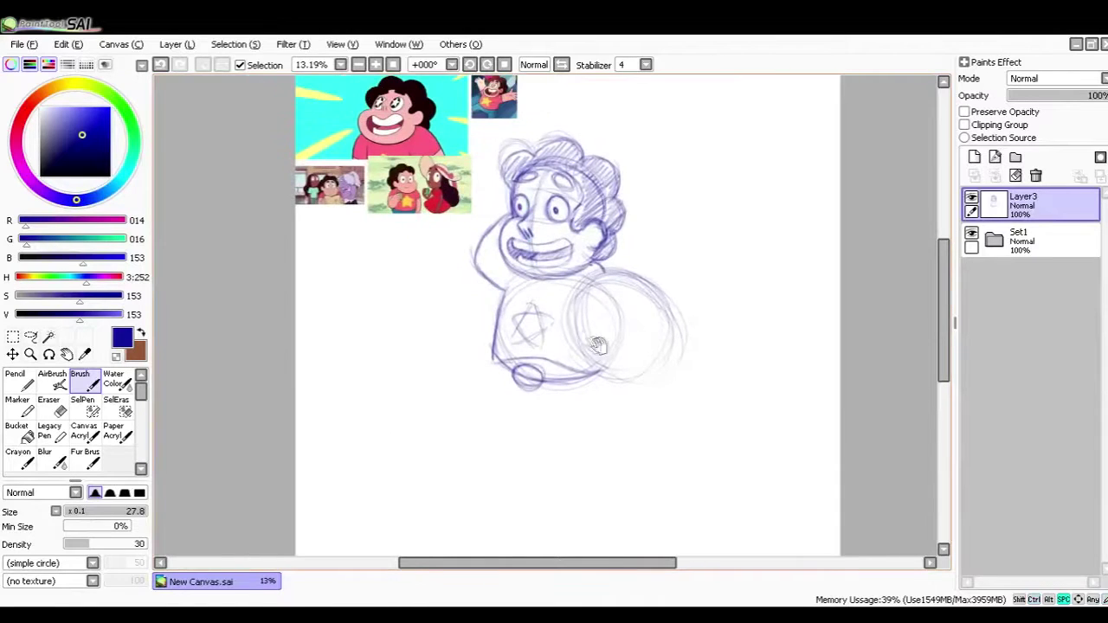
drag(642, 294, 650, 303)
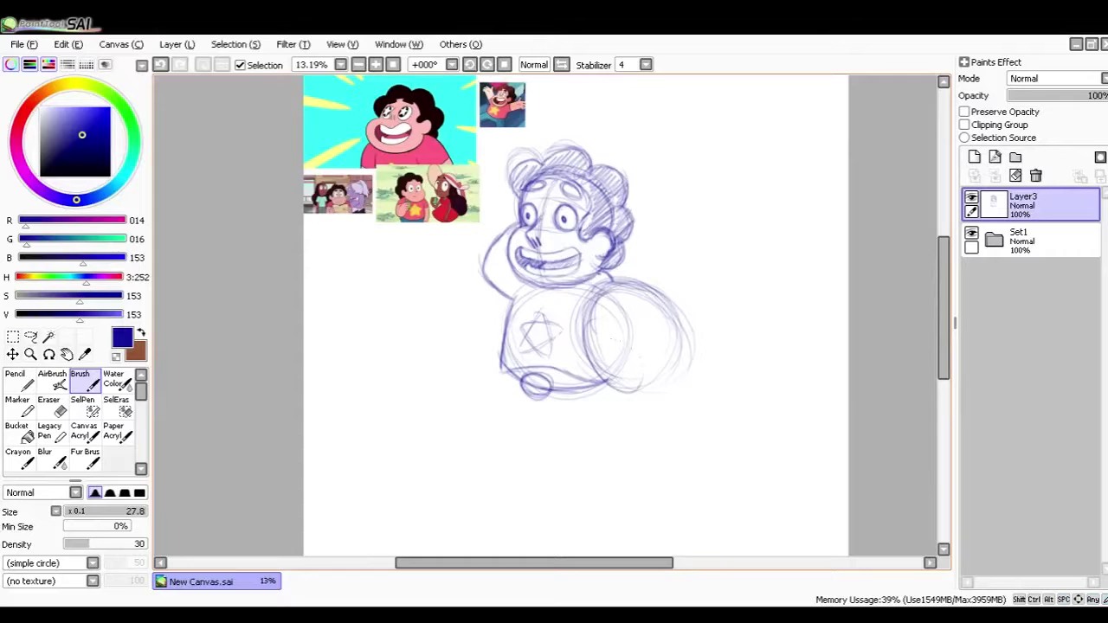
key(e)
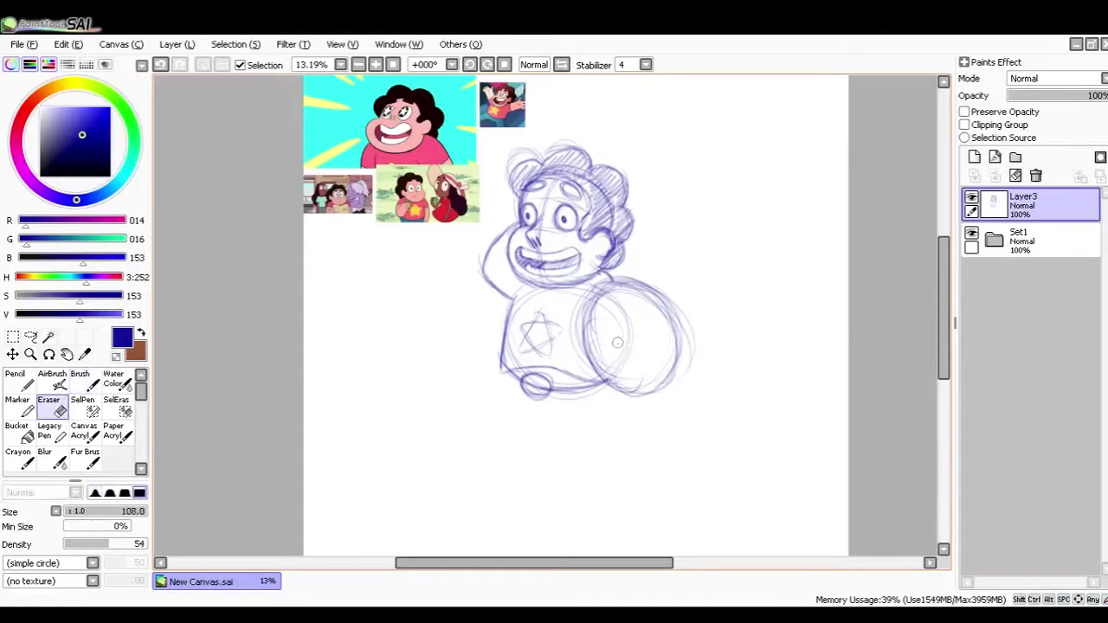
mouse_move(618, 342)
mouse_down()
mouse_move(635, 345)
mouse_move(630, 323)
mouse_move(637, 344)
mouse_up()
Step: Sketch a guide line for each leg below the torso, with a rough oval foot at its end
drag(486, 379, 542, 313)
key(b)
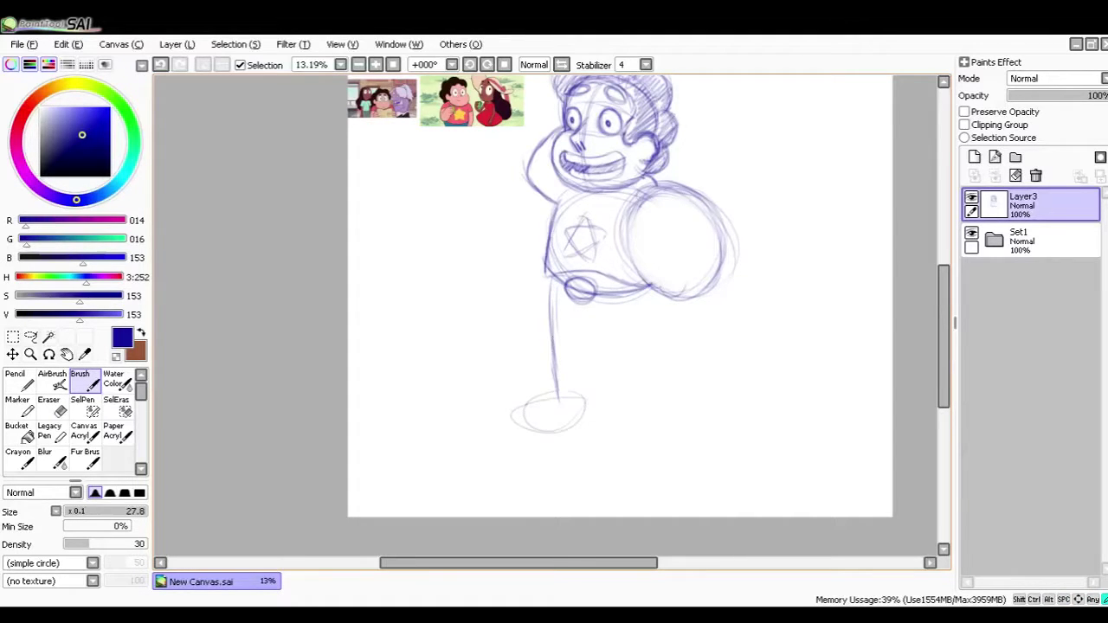
drag(616, 367, 597, 356)
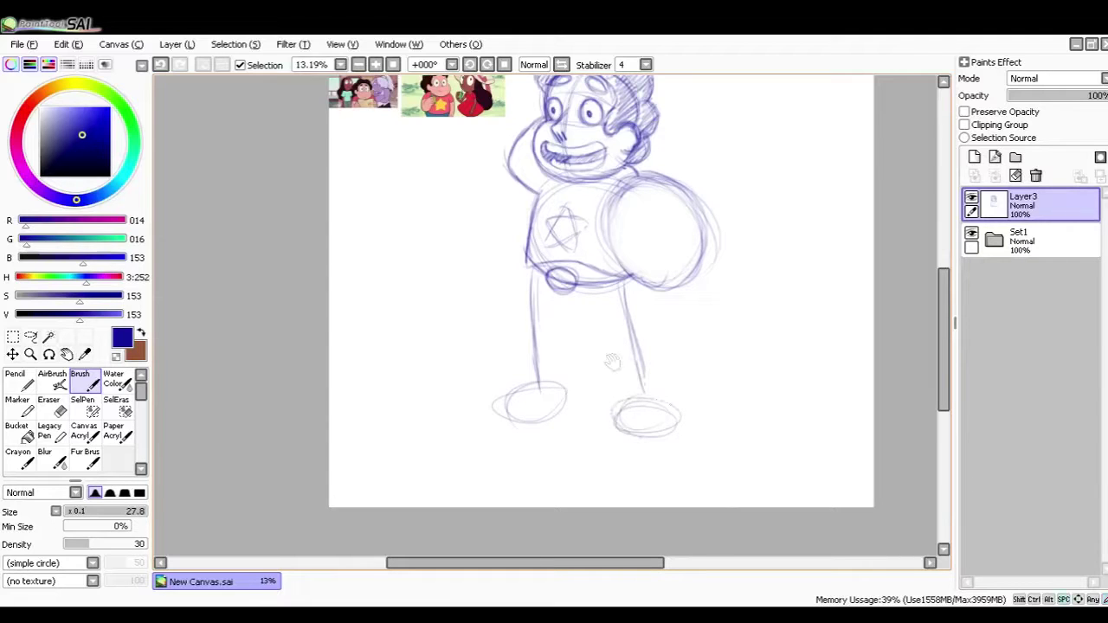
Step: Outline the trouser legs with a crotch line, inner edges, the shield-side leg's outer edge, and curved cuffs above the feet
scroll(553, 332, up, 2)
mouse_move(496, 319)
mouse_down()
mouse_move(576, 340)
mouse_move(580, 313)
mouse_up()
drag(581, 271, 629, 407)
drag(696, 255, 733, 394)
drag(691, 225, 723, 367)
drag(692, 223, 716, 339)
drag(694, 202, 715, 305)
drag(696, 179, 709, 282)
mouse_move(521, 244)
mouse_down()
mouse_move(599, 249)
mouse_move(601, 293)
mouse_up()
drag(634, 248, 649, 345)
drag(635, 277, 649, 352)
drag(650, 350, 543, 337)
mouse_move(550, 193)
mouse_down()
mouse_move(486, 320)
mouse_move(405, 302)
mouse_up()
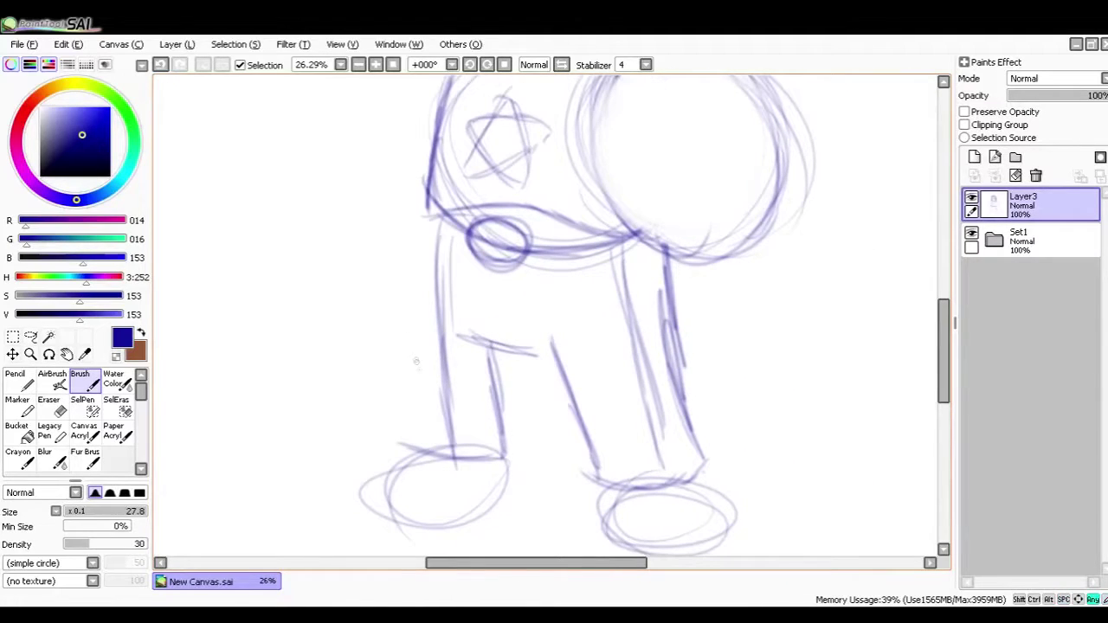
Step: Build up the outer edge of the other trouser leg with several long strokes from waist to ankle
drag(414, 438, 416, 295)
drag(413, 419, 418, 258)
drag(418, 376, 433, 216)
drag(420, 331, 442, 190)
drag(420, 342, 439, 203)
drag(421, 381, 436, 223)
Step: Erase the small round shape below the shirt hem and redraw the lower belly line
mouse_move(470, 292)
mouse_down()
mouse_move(468, 236)
mouse_move(511, 346)
mouse_move(532, 333)
mouse_up()
key(e)
drag(605, 326, 540, 333)
mouse_move(544, 379)
mouse_down()
mouse_move(508, 377)
mouse_move(547, 387)
mouse_move(554, 342)
mouse_move(502, 338)
mouse_move(537, 364)
mouse_up()
key(b)
drag(471, 322, 606, 355)
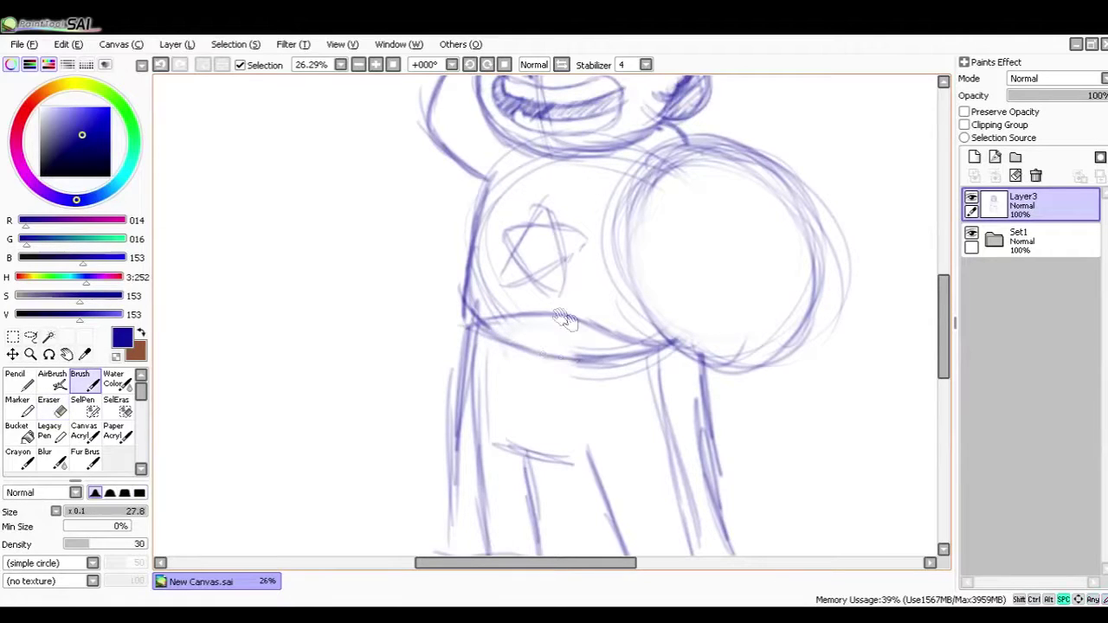
Step: Sketch a round belly gem overlapping the shirt hem and erase the part of it above the hem
mouse_move(509, 298)
mouse_down()
mouse_move(563, 342)
mouse_move(512, 298)
mouse_up()
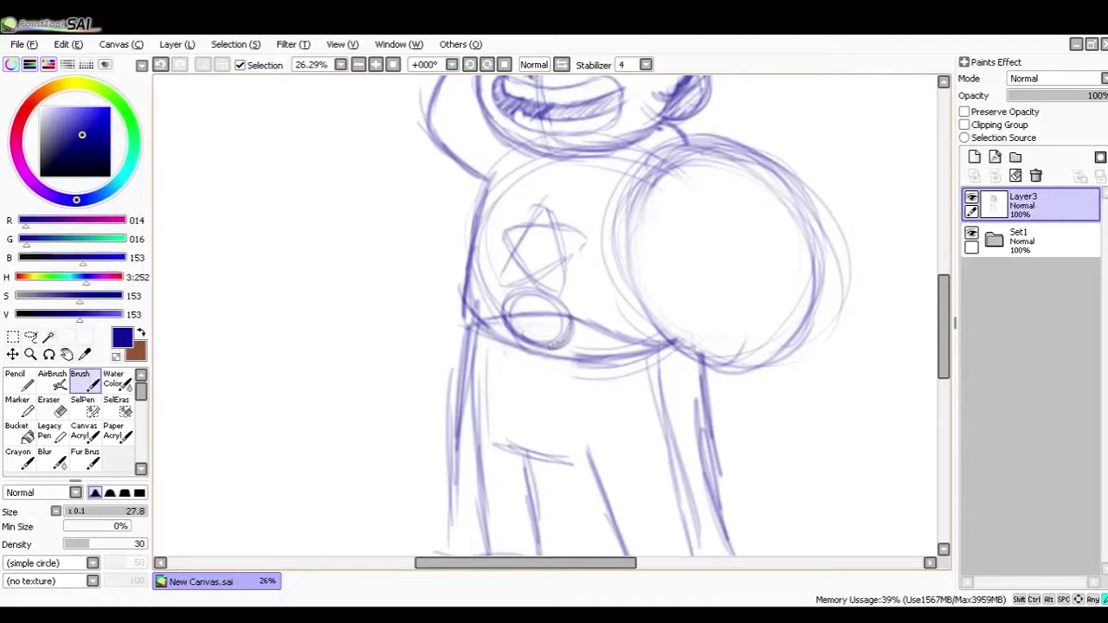
drag(565, 322, 519, 332)
key(e)
mouse_move(521, 279)
mouse_down()
mouse_move(526, 270)
mouse_move(514, 294)
mouse_move(529, 292)
mouse_up()
drag(517, 296, 573, 303)
Step: Darken and refine the oval outlines of both feet
drag(547, 288, 532, 82)
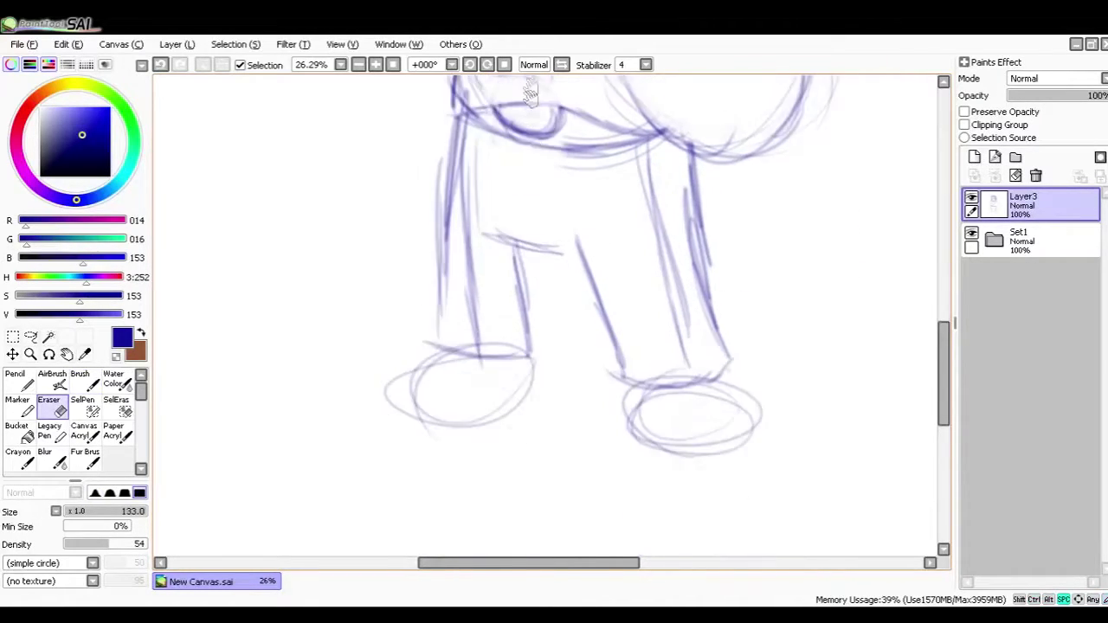
drag(509, 281, 555, 234)
scroll(555, 234, down, 2)
key(b)
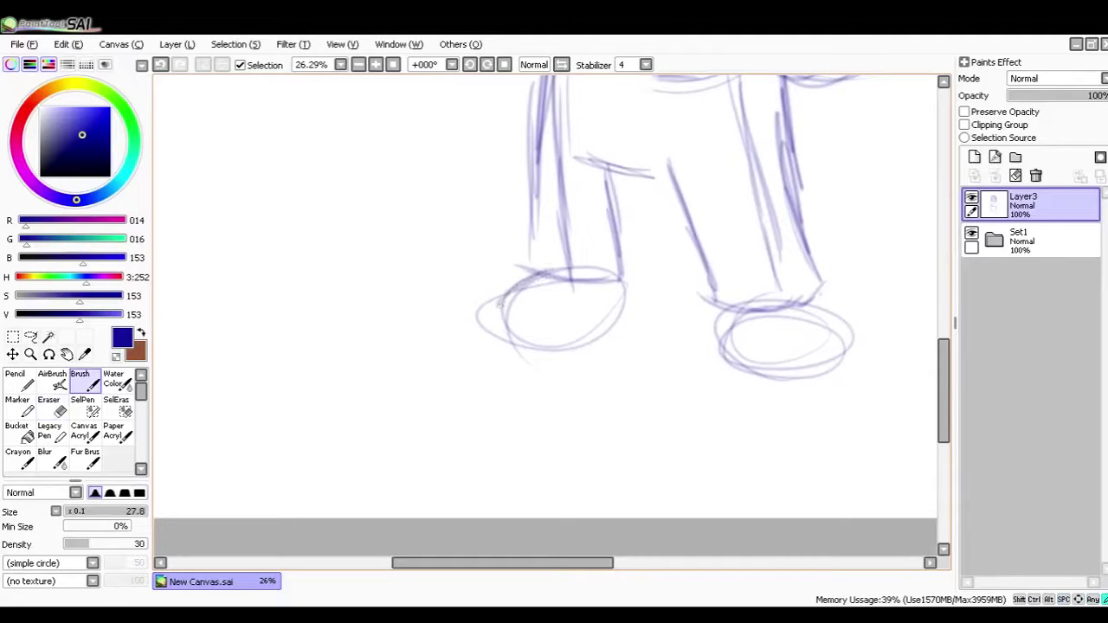
drag(530, 274, 519, 350)
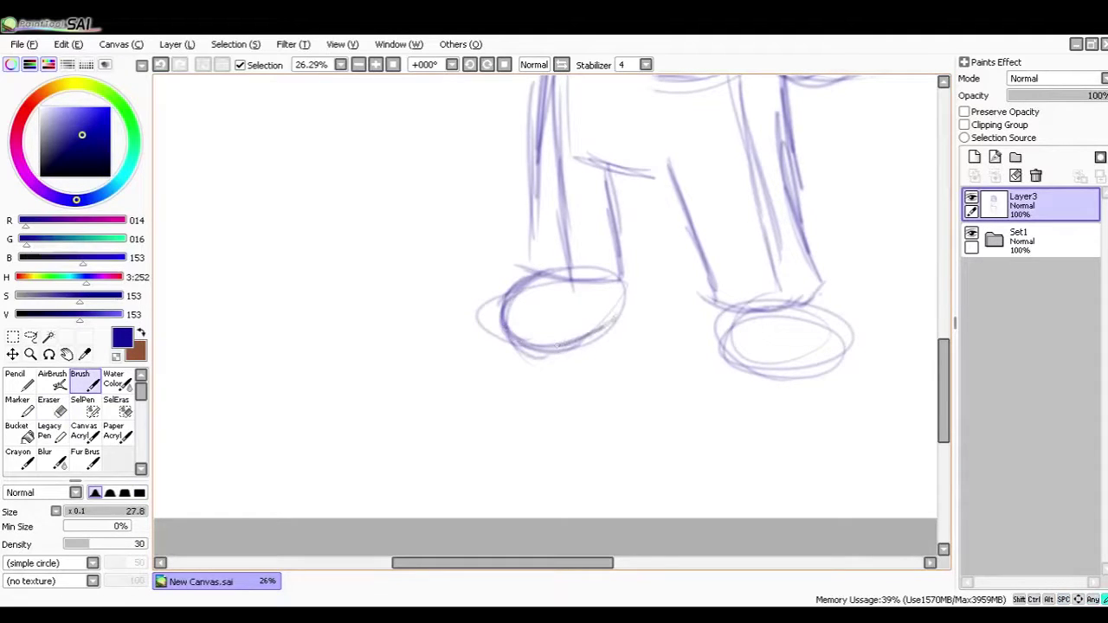
drag(615, 284, 615, 312)
drag(712, 315, 556, 300)
drag(581, 344, 668, 362)
drag(658, 294, 651, 370)
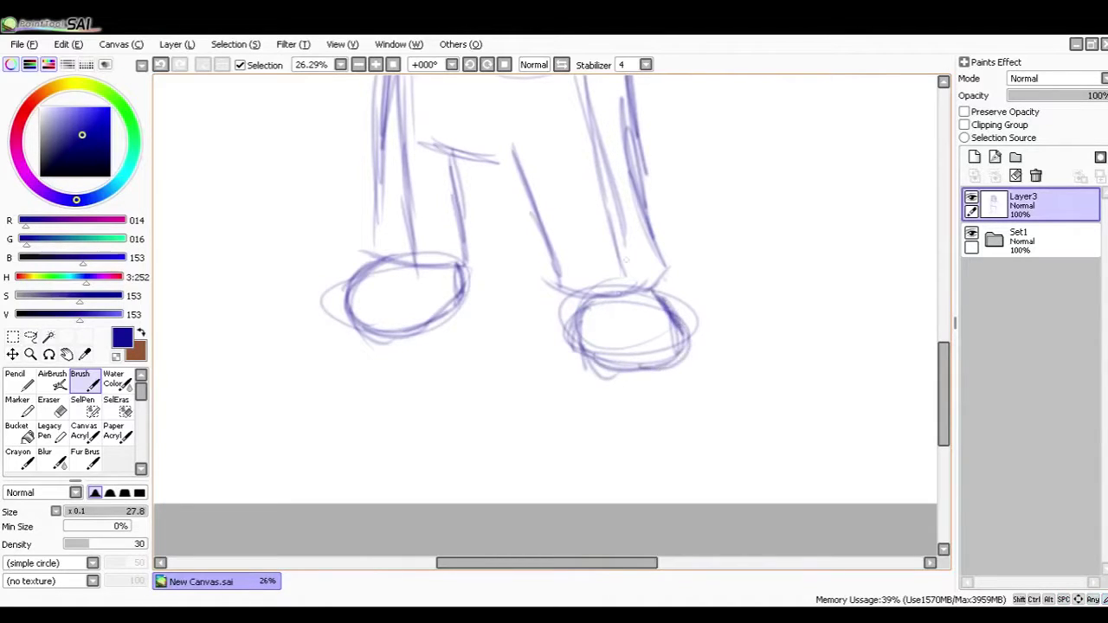
Step: Sketch the toe area, strap and thick sandal sole on the foot below the raised arm
drag(514, 215, 563, 282)
drag(472, 346, 530, 272)
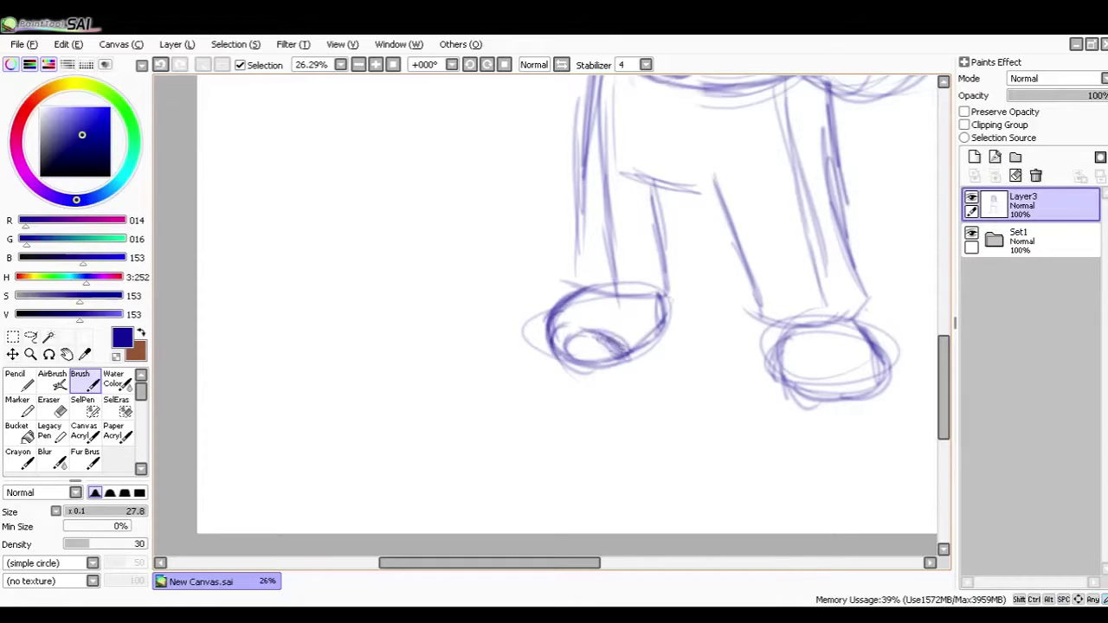
drag(583, 319, 589, 332)
drag(561, 333, 492, 318)
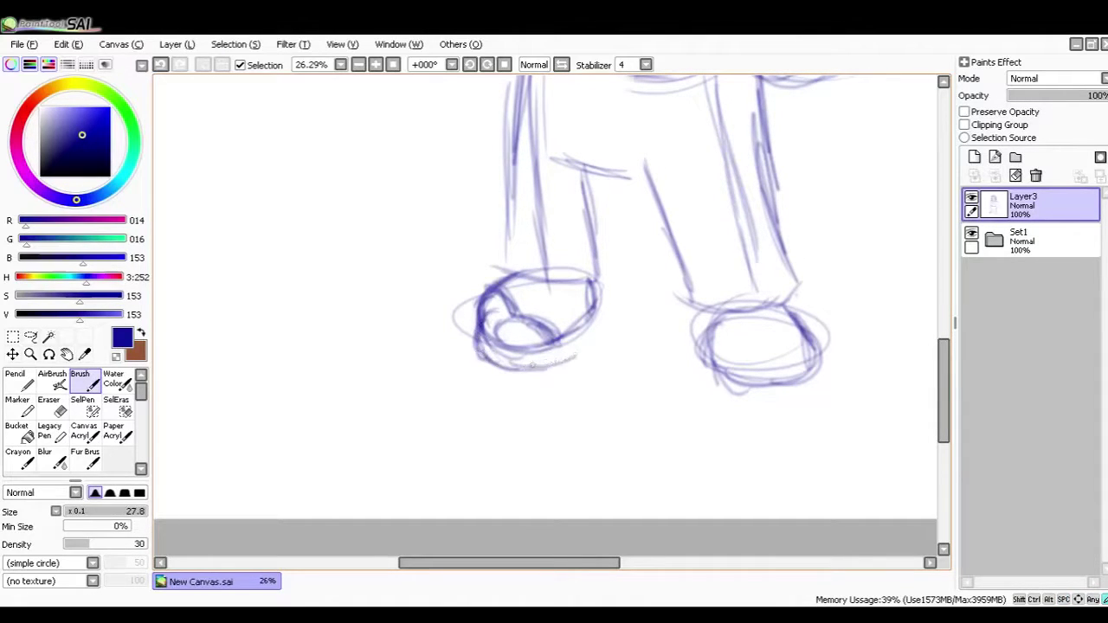
Step: Sketch the toes, thick sole and V-shaped sandal strap on the foot at the shield side
drag(672, 329, 617, 324)
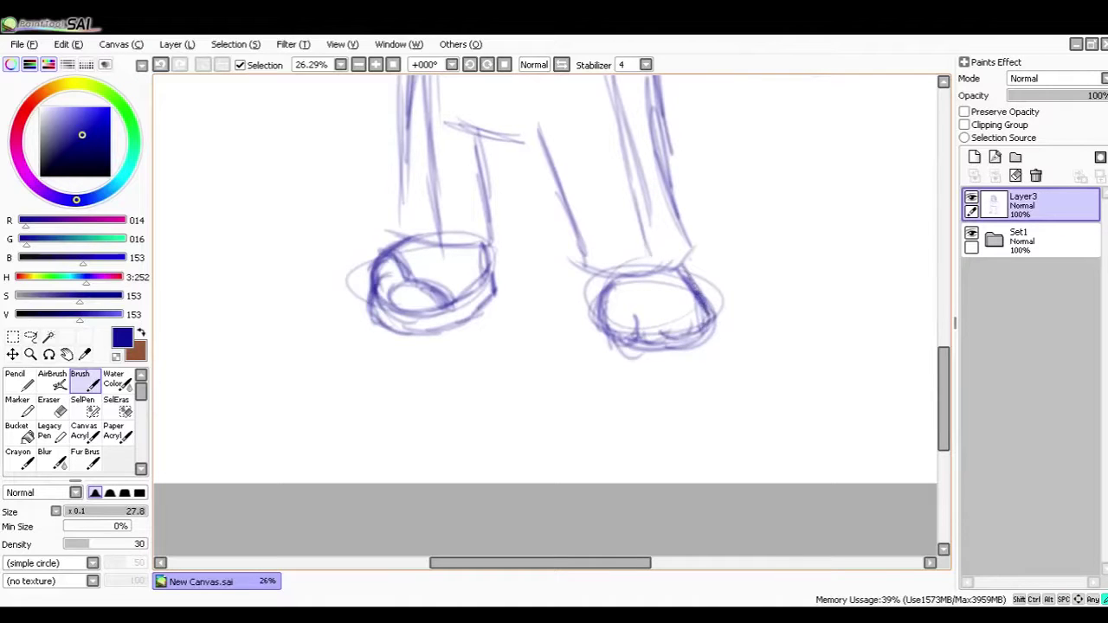
drag(611, 322, 634, 320)
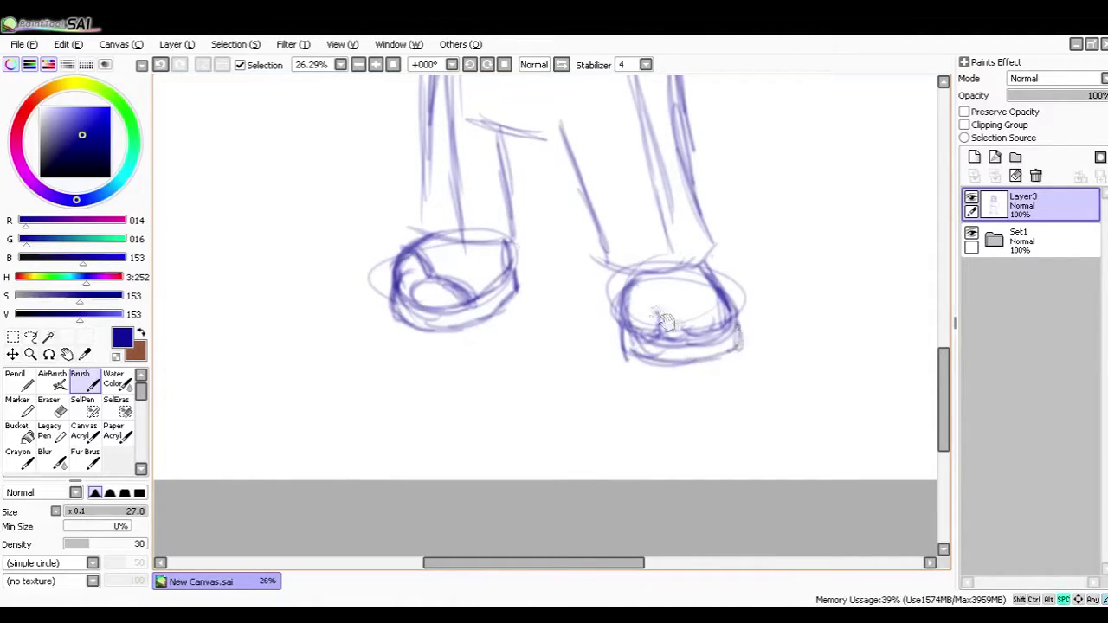
drag(637, 288, 645, 297)
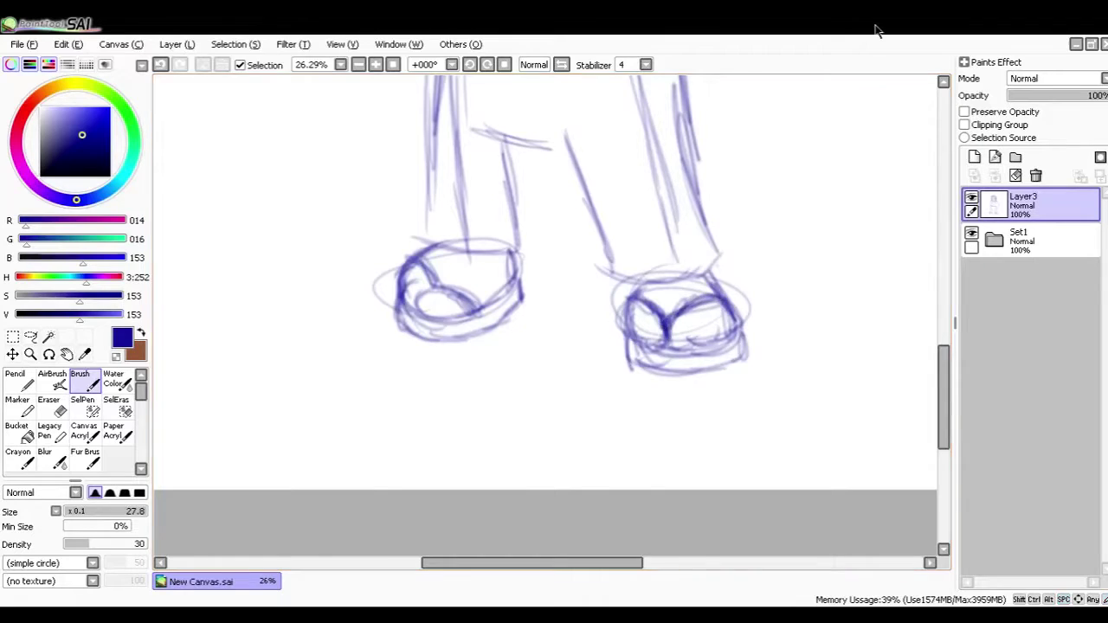
Step: Transform the sketch layer, rotating the whole figure slightly counter-clockwise
key(Home)
drag(531, 178, 543, 180)
key(ctrl+t)
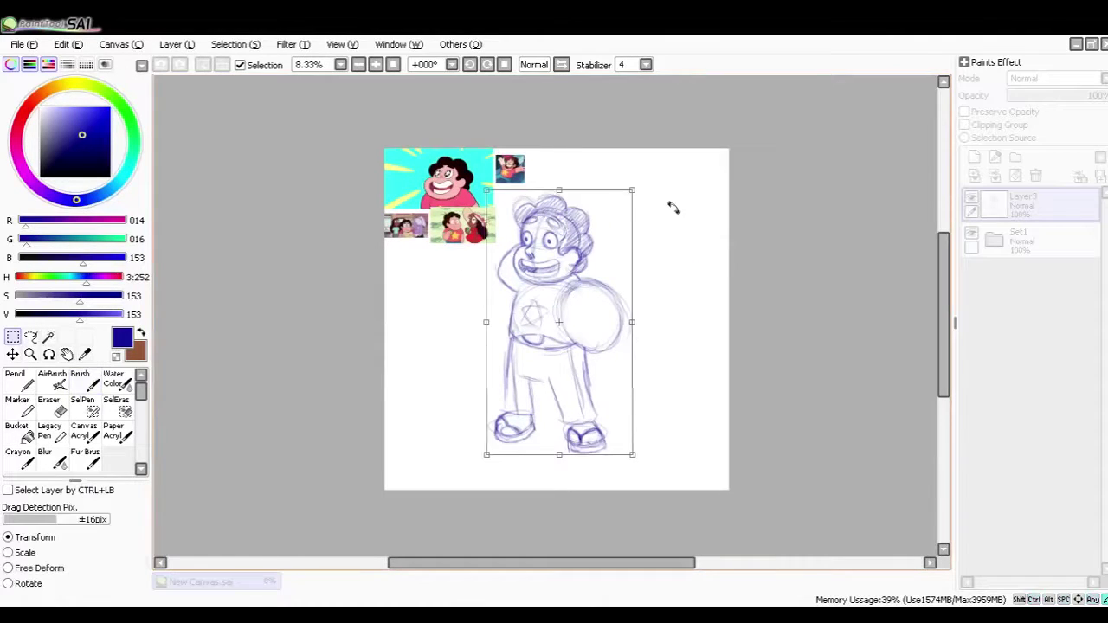
drag(669, 205, 658, 198)
key(Return)
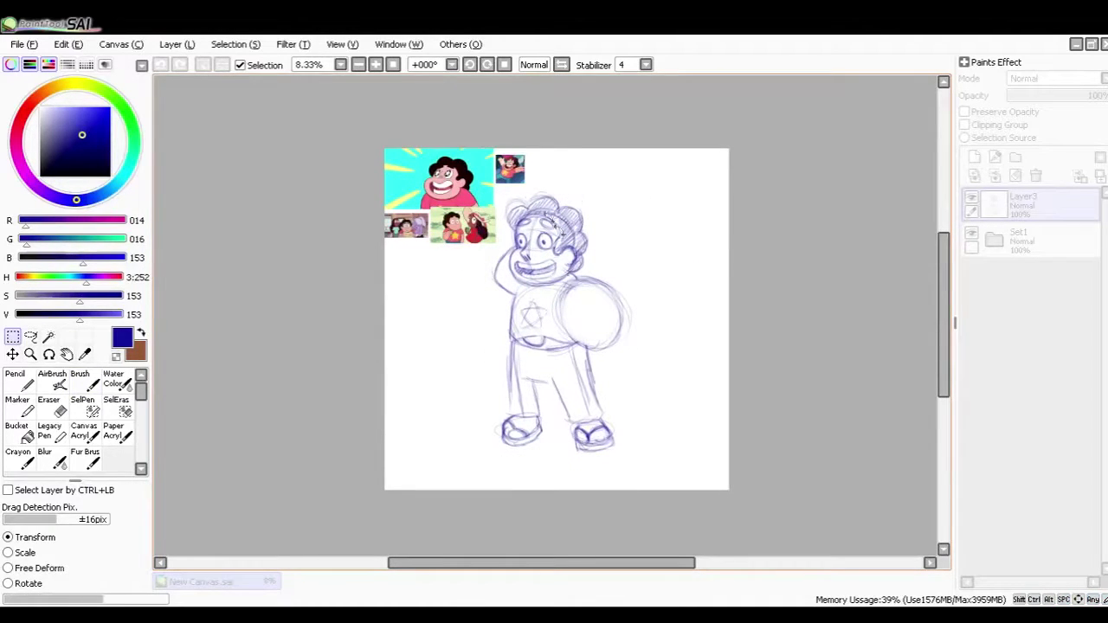
ctrl+click(651, 439)
Step: Darken the raised arm's outline beside the cheek and add a curved line for the inner bend of the elbow
drag(407, 173, 568, 524)
ctrl+drag(457, 202, 585, 382)
scroll(585, 383, up, 3)
mouse_move(512, 352)
mouse_down()
mouse_move(508, 314)
mouse_move(483, 270)
mouse_move(577, 286)
mouse_up()
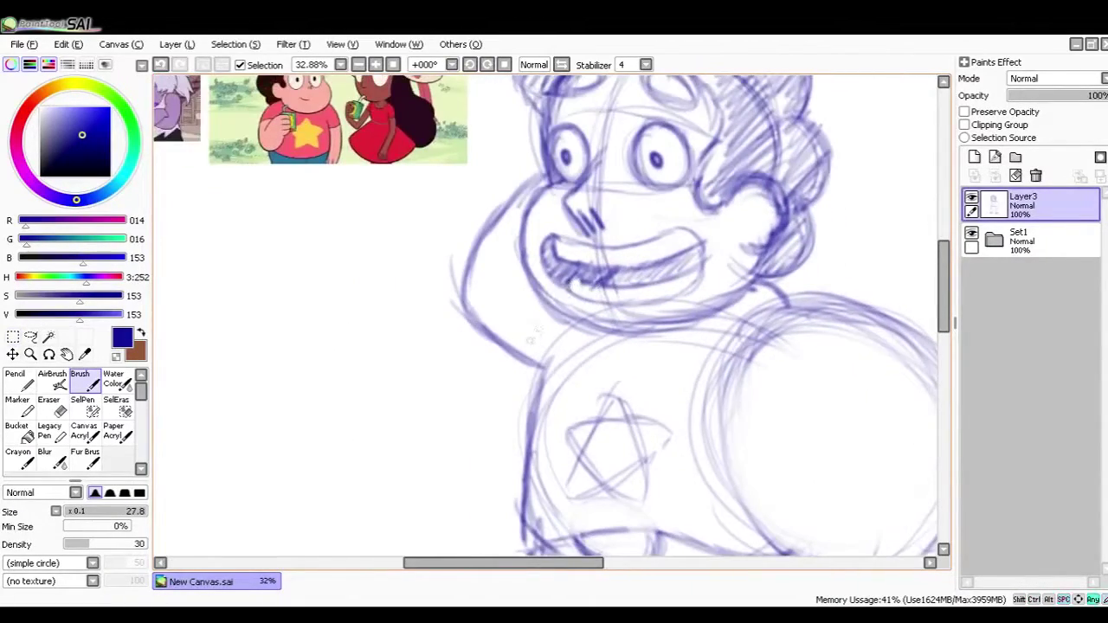
mouse_move(544, 369)
mouse_down()
mouse_move(481, 305)
mouse_move(502, 216)
mouse_up()
mouse_move(472, 277)
mouse_down()
mouse_move(531, 194)
mouse_move(467, 318)
mouse_move(525, 275)
mouse_move(476, 337)
mouse_move(521, 275)
mouse_up()
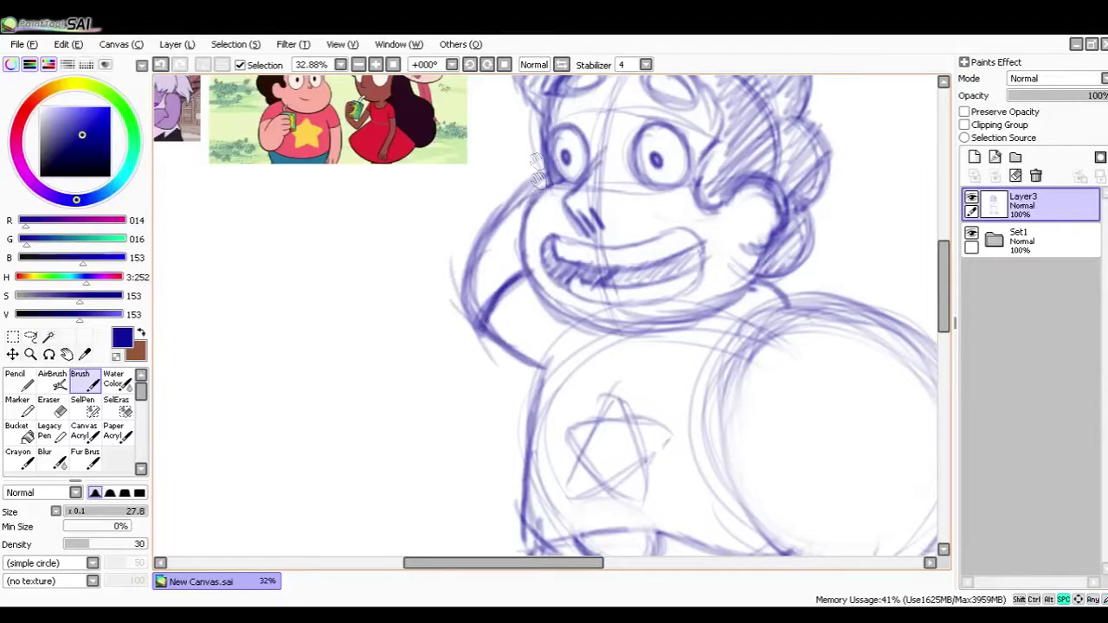
mouse_move(540, 388)
mouse_down()
mouse_move(454, 162)
mouse_move(469, 186)
mouse_up()
scroll(457, 161, down, 4)
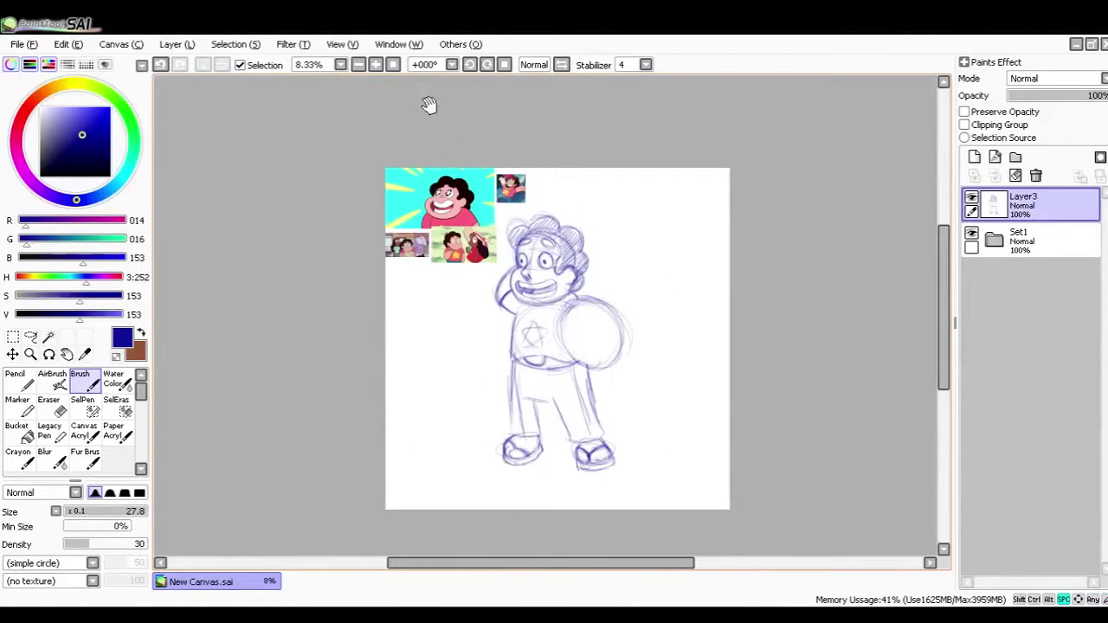
drag(474, 217, 645, 449)
mouse_move(553, 281)
mouse_down()
mouse_move(563, 341)
mouse_move(593, 206)
mouse_move(541, 290)
mouse_move(532, 346)
mouse_up()
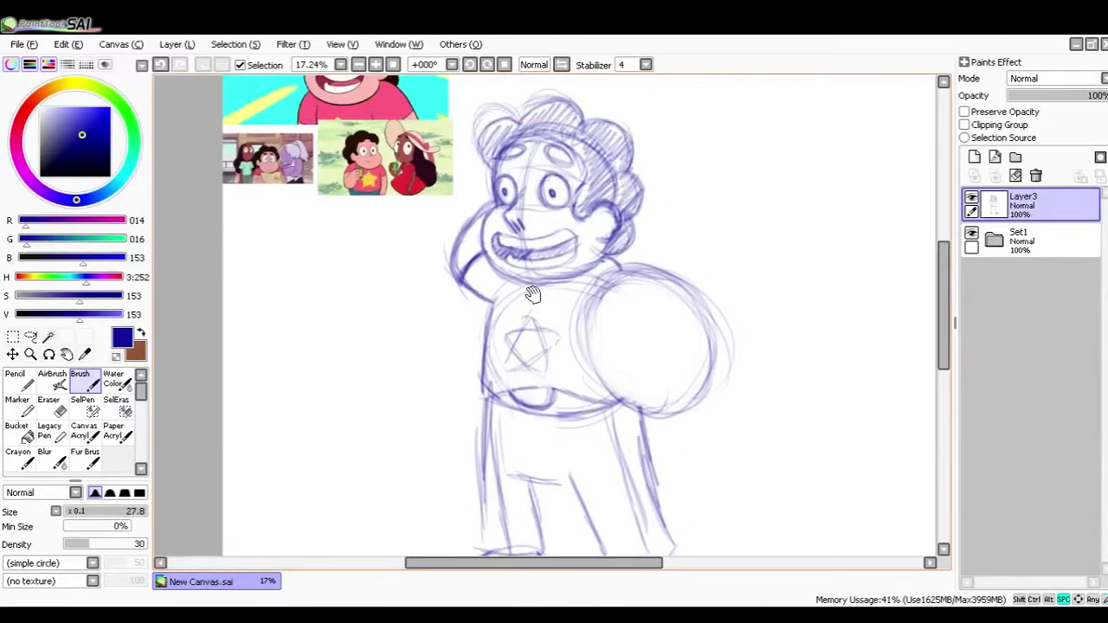
key(Page_Down)
key(ctrl+minus)
drag(593, 312, 593, 284)
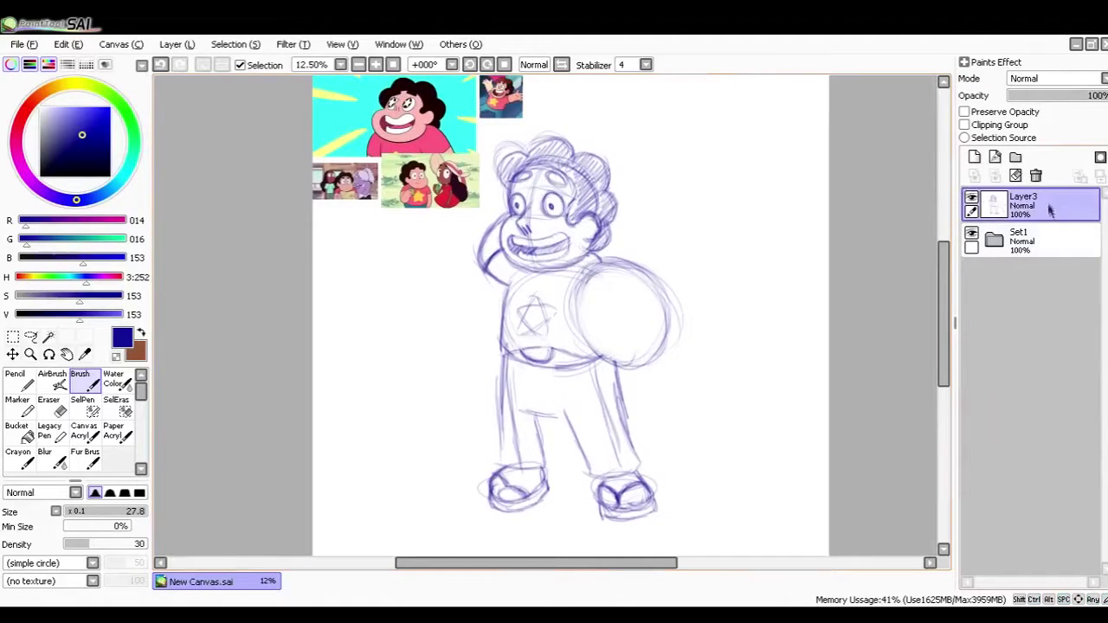
Step: Add two layer sets above the sketch layer and create a new normal layer inside the upper set
click(1015, 157)
click(1015, 156)
click(974, 156)
click(1028, 304)
click(1025, 276)
click(973, 156)
click(974, 157)
click(993, 275)
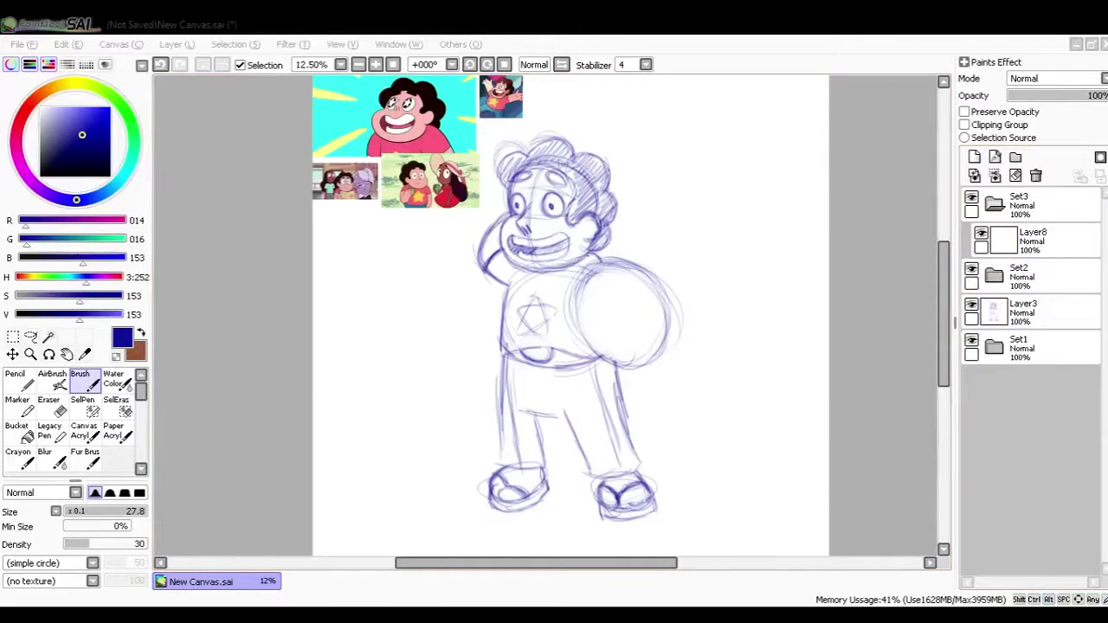
Step: Lower the sketch layer's opacity to 31% and make the empty layer in the upper set active
drag(554, 311, 579, 316)
click(1029, 311)
click(1041, 96)
click(1032, 241)
Step: Choose the Pencil and set its colour to dark maroon, RGB 82, 19, 36
click(19, 381)
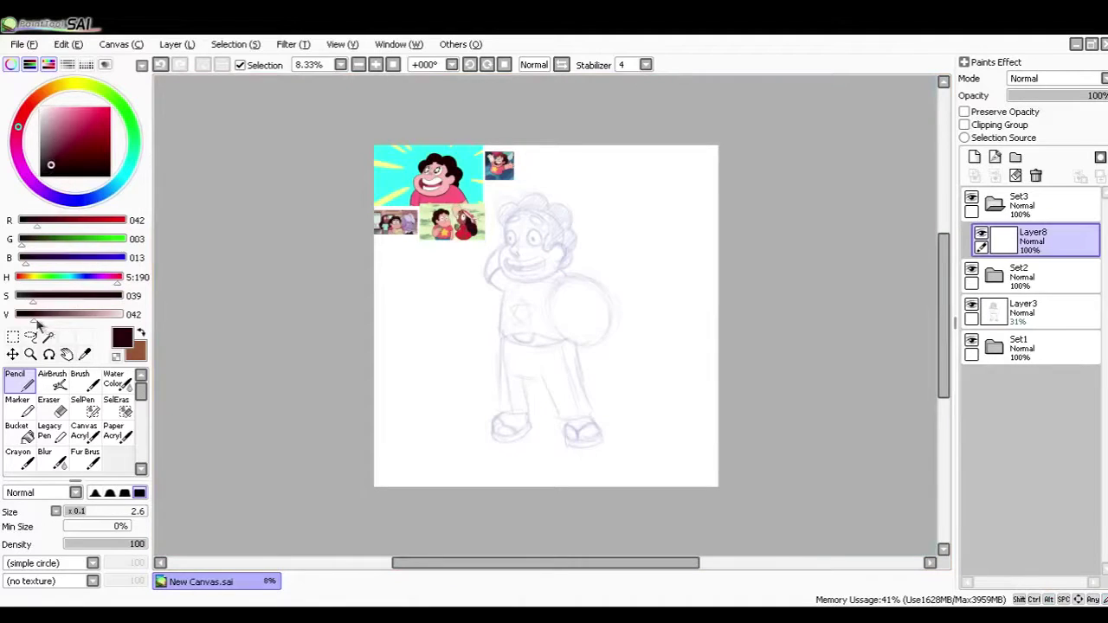
click(70, 303)
mouse_move(46, 321)
mouse_down()
mouse_move(34, 320)
mouse_move(108, 320)
mouse_move(51, 320)
mouse_up()
click(43, 302)
Step: Ink the face contour, eyebrows, forehead hairline and ear over the faded sketch, cleaning up line ends with the Eraser
key(ctrl+space)
drag(473, 203, 562, 300)
drag(562, 300, 519, 311)
drag(435, 148, 724, 434)
mouse_move(687, 371)
mouse_down()
mouse_move(724, 347)
mouse_move(694, 342)
mouse_move(755, 342)
mouse_move(697, 411)
mouse_up()
key(bracketright)
key(ctrl+z)
mouse_move(676, 340)
mouse_down()
mouse_move(691, 408)
mouse_move(657, 247)
mouse_move(438, 199)
mouse_move(389, 543)
mouse_move(722, 463)
mouse_up()
drag(552, 381, 543, 288)
mouse_move(506, 129)
mouse_down()
mouse_move(482, 327)
mouse_move(577, 300)
mouse_move(547, 330)
mouse_move(589, 304)
mouse_up()
key(ctrl+z)
key(ctrl+z)
key(ctrl+z)
drag(475, 328, 481, 353)
key(e)
mouse_move(484, 346)
mouse_down()
mouse_move(518, 307)
mouse_move(510, 333)
mouse_move(477, 340)
mouse_up()
Step: Ink the rounded outer curls of the hair around the head and tidy the line ends near the ear
key(n)
mouse_move(506, 260)
mouse_down()
mouse_move(430, 242)
mouse_move(426, 186)
mouse_up()
drag(379, 309, 451, 159)
mouse_move(452, 159)
mouse_down()
mouse_move(526, 99)
mouse_move(639, 161)
mouse_up()
mouse_move(640, 161)
mouse_down()
mouse_move(740, 296)
mouse_move(762, 454)
mouse_up()
mouse_move(762, 455)
mouse_down()
mouse_move(650, 527)
mouse_move(578, 446)
mouse_move(604, 439)
mouse_up()
key(e)
drag(599, 461, 595, 475)
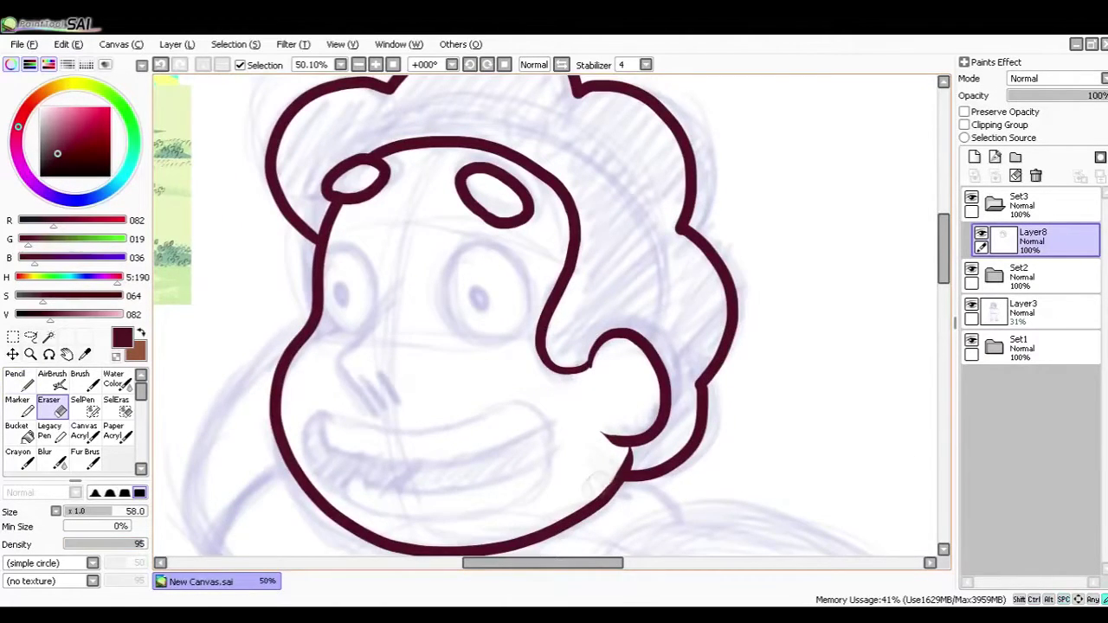
Step: Ink both round eyes with their pupils and the nose, undoing and redrawing unsatisfactory strokes
drag(476, 293, 558, 300)
key(n)
key(ctrl+z)
mouse_move(607, 337)
mouse_down()
mouse_move(607, 288)
mouse_move(538, 280)
mouse_move(592, 348)
mouse_move(543, 261)
mouse_move(574, 353)
mouse_up()
key(ctrl+z)
drag(435, 253, 513, 271)
key(ctrl+z)
key(ctrl+z)
key(ctrl+z)
mouse_move(645, 366)
mouse_down()
mouse_move(681, 305)
mouse_move(607, 282)
mouse_move(639, 331)
mouse_up()
drag(610, 330, 636, 342)
mouse_move(510, 345)
mouse_down()
mouse_move(553, 299)
mouse_move(528, 341)
mouse_up()
mouse_move(554, 363)
mouse_down()
mouse_move(577, 294)
mouse_move(567, 365)
mouse_up()
mouse_move(596, 354)
mouse_down()
mouse_move(593, 338)
mouse_move(576, 340)
mouse_up()
Step: Ink the wide open grin with its upper and lower teeth lines
drag(585, 319, 595, 340)
drag(637, 386, 563, 346)
mouse_move(474, 330)
mouse_down()
mouse_move(582, 341)
mouse_move(572, 421)
mouse_move(470, 334)
mouse_move(478, 351)
mouse_move(630, 362)
mouse_move(657, 341)
mouse_up()
mouse_move(580, 389)
mouse_down()
mouse_move(551, 324)
mouse_move(556, 306)
mouse_up()
mouse_move(454, 321)
mouse_down()
mouse_move(521, 320)
mouse_move(638, 292)
mouse_move(502, 321)
mouse_up()
drag(586, 240, 596, 249)
key(ctrl+z)
drag(518, 303, 511, 332)
Step: Ink the outer outline of the raised arm from beside the face around the elbow to the shoulder
mouse_move(643, 157)
mouse_down()
mouse_move(649, 287)
mouse_move(626, 43)
mouse_up()
key(Page_Down)
key(Page_Down)
key(Page_Down)
key(Page_Down)
drag(549, 212, 556, 245)
scroll(499, 333, up, 3)
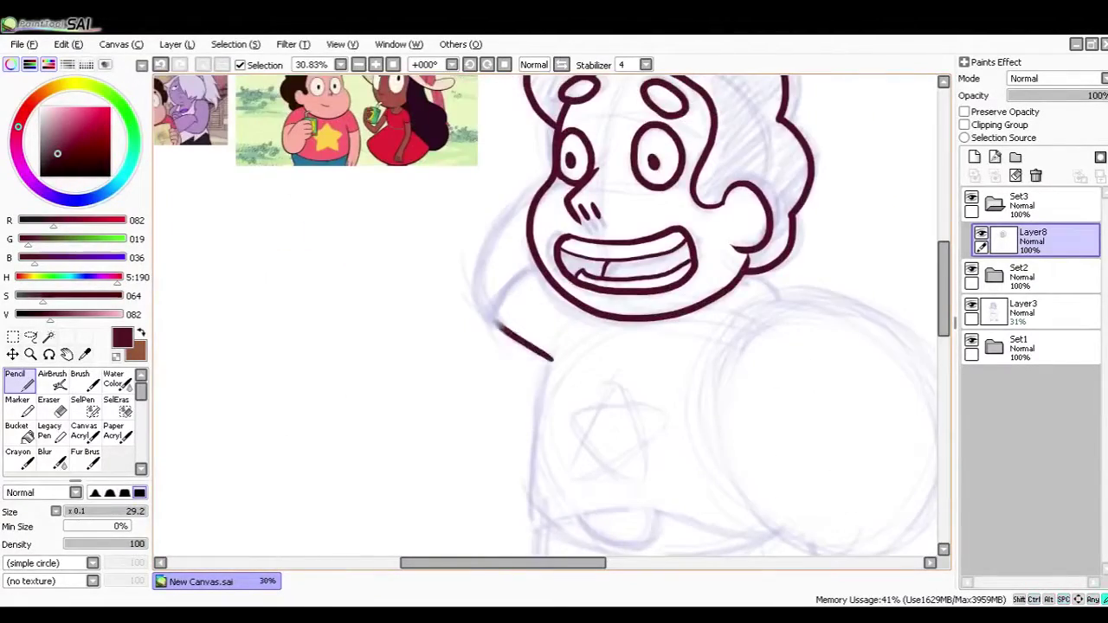
drag(543, 183, 553, 172)
drag(533, 362, 465, 257)
Step: Ink the torso's side edge below the raised arm and the curved shirt hem across the belly
drag(461, 357, 472, 421)
drag(478, 423, 486, 365)
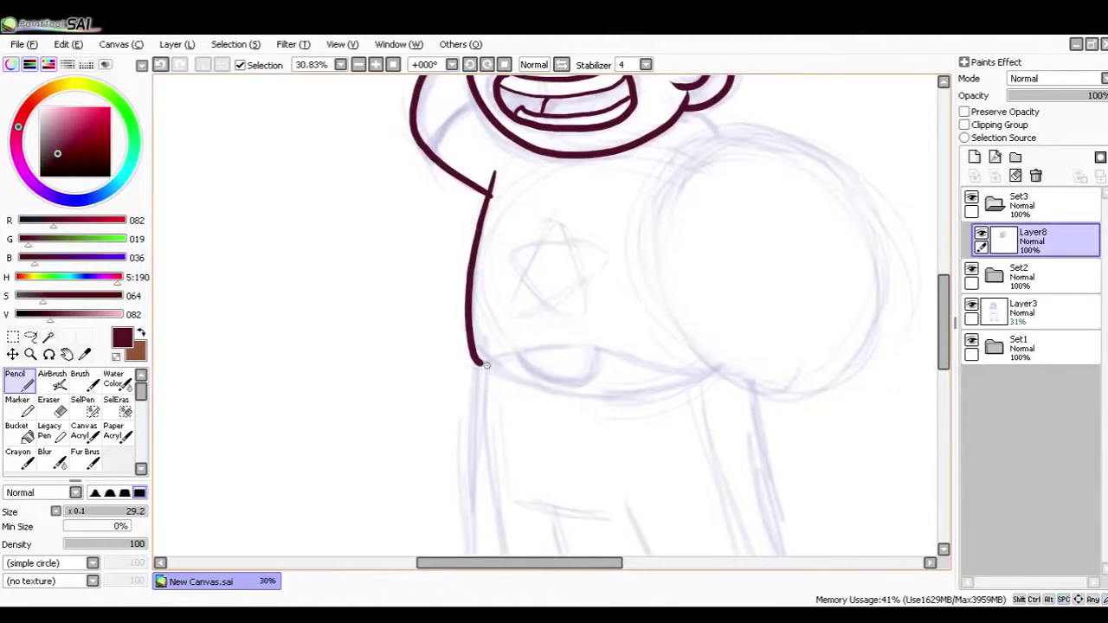
drag(675, 374, 714, 374)
drag(714, 374, 679, 433)
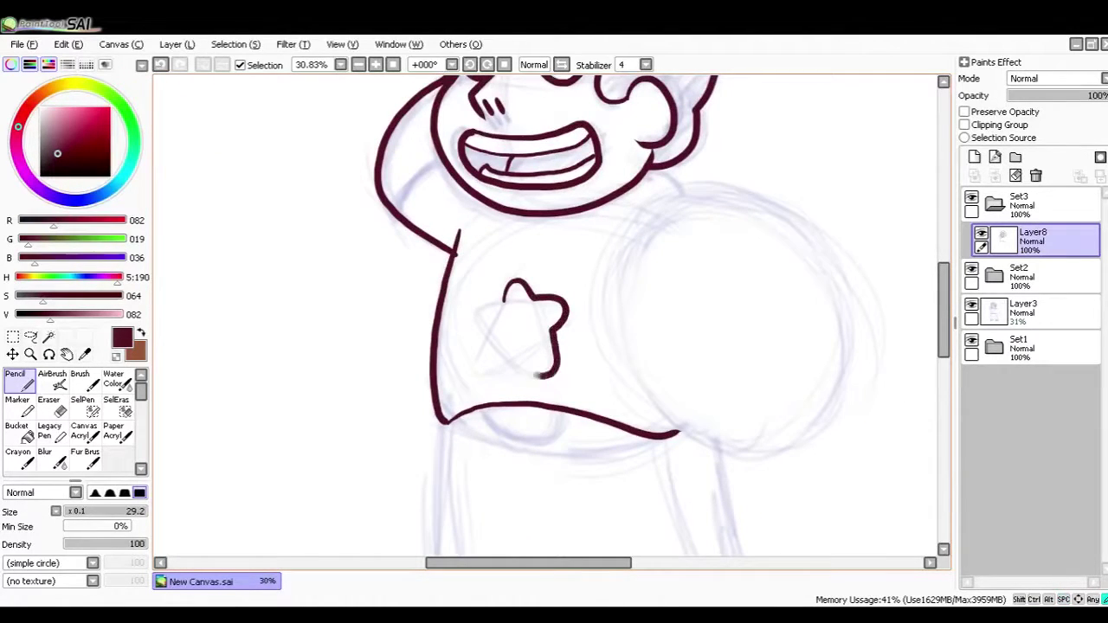
Step: Ink the rounded five-pointed star on the chest and the inner elbow line of the raised arm
drag(487, 206, 525, 284)
drag(433, 289, 483, 246)
Step: Draw a clean circle for the shield on a new linework layer with the Curve tool at size 23.1
drag(708, 297, 560, 239)
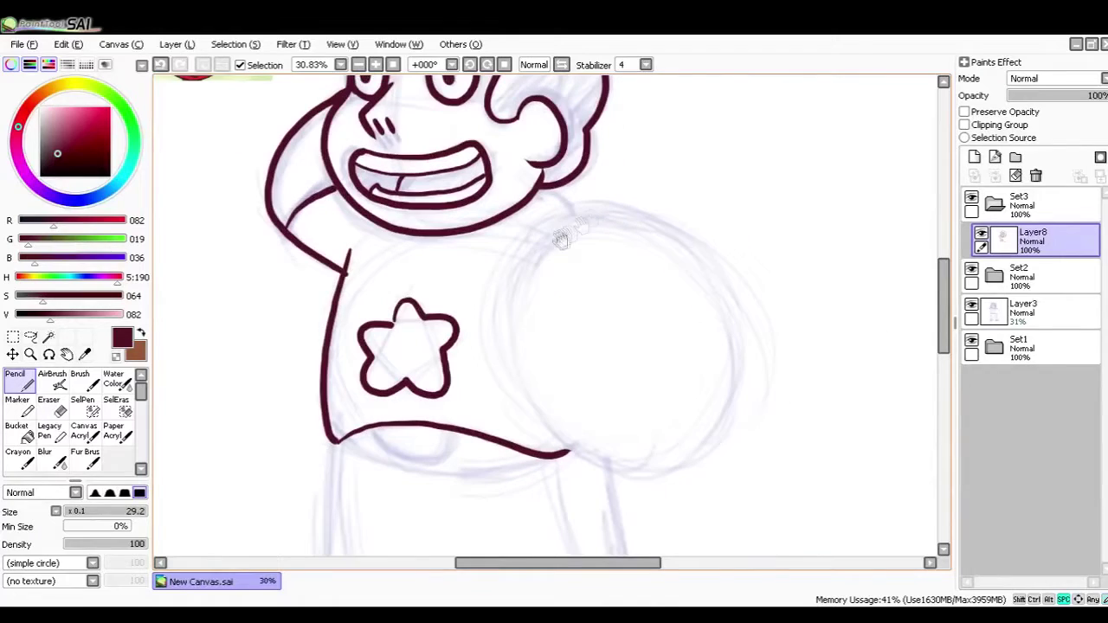
click(994, 158)
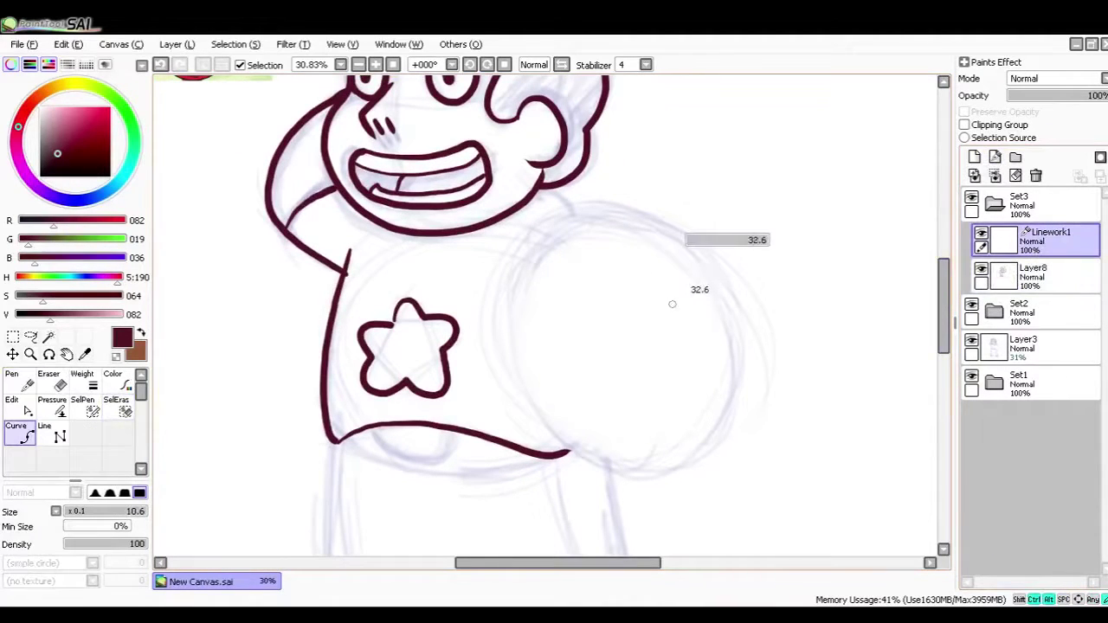
drag(620, 206, 612, 229)
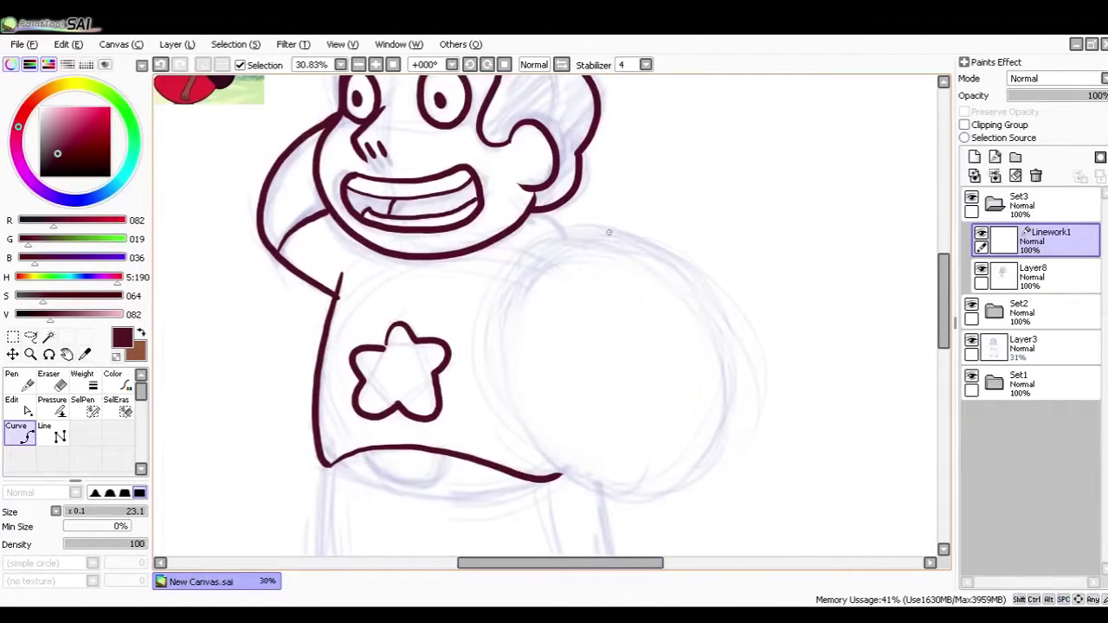
click(611, 234)
key(Delete)
click(614, 236)
click(613, 237)
click(613, 236)
click(615, 237)
key(Delete)
key(Delete)
key(Delete)
key(Delete)
key(Delete)
key(Delete)
key(Delete)
key(Delete)
key(Delete)
key(Delete)
key(Delete)
key(Delete)
key(Delete)
key(Delete)
key(Delete)
click(615, 237)
click(616, 237)
click(615, 237)
double_click(615, 237)
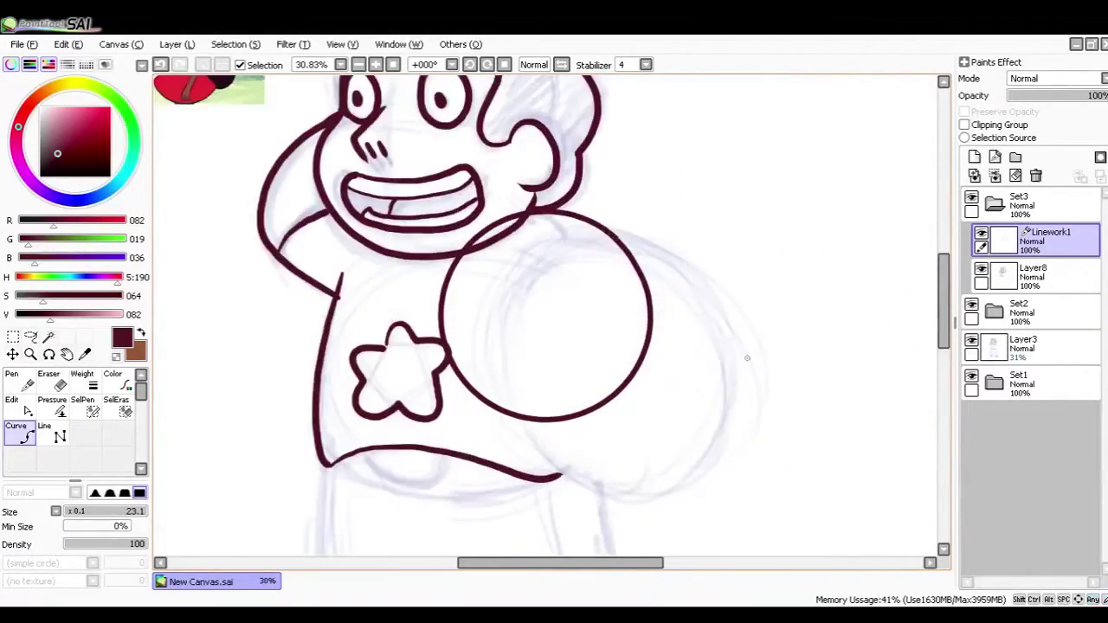
Step: Enlarge the circle and place it over the sketched shield beside the torso
scroll(585, 307, down, 4)
scroll(581, 316, up, 3)
key(ctrl+t)
mouse_move(641, 349)
mouse_down()
mouse_move(729, 438)
mouse_move(658, 359)
mouse_up()
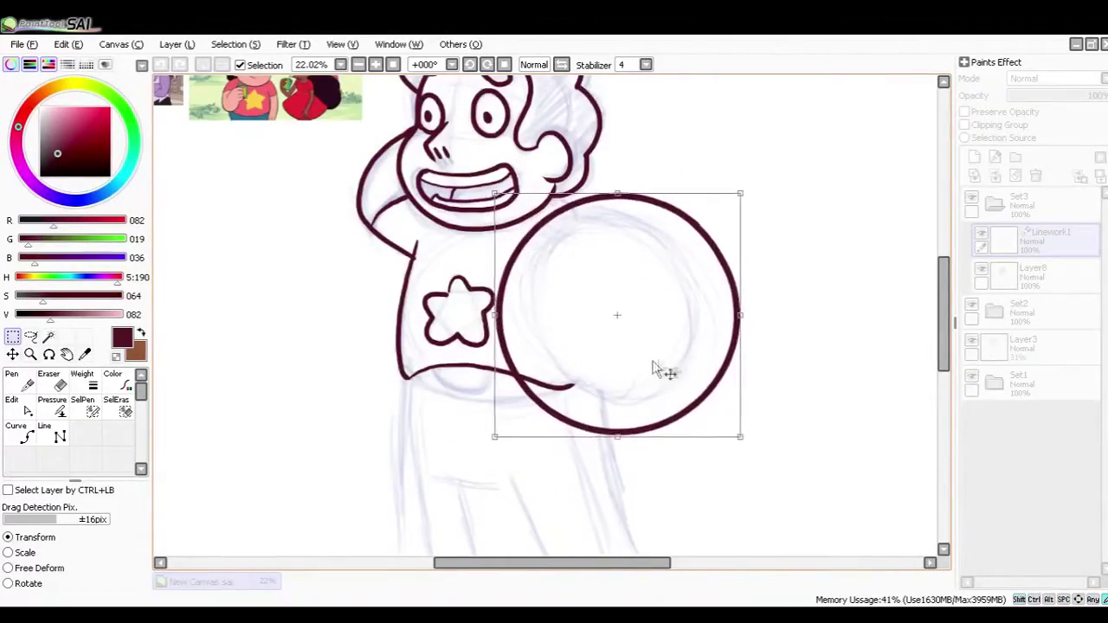
key(Return)
Step: Ink the lower belly curve, the first trouser leg and the crotch line on Layer8
scroll(572, 134, up, 3)
scroll(629, 166, down, 4)
drag(567, 380, 575, 314)
drag(425, 240, 734, 511)
drag(416, 131, 415, 167)
drag(510, 199, 560, 187)
drag(439, 215, 428, 161)
mouse_move(390, 115)
mouse_down()
mouse_move(379, 275)
mouse_move(485, 375)
mouse_up()
drag(426, 232, 539, 246)
drag(539, 246, 509, 222)
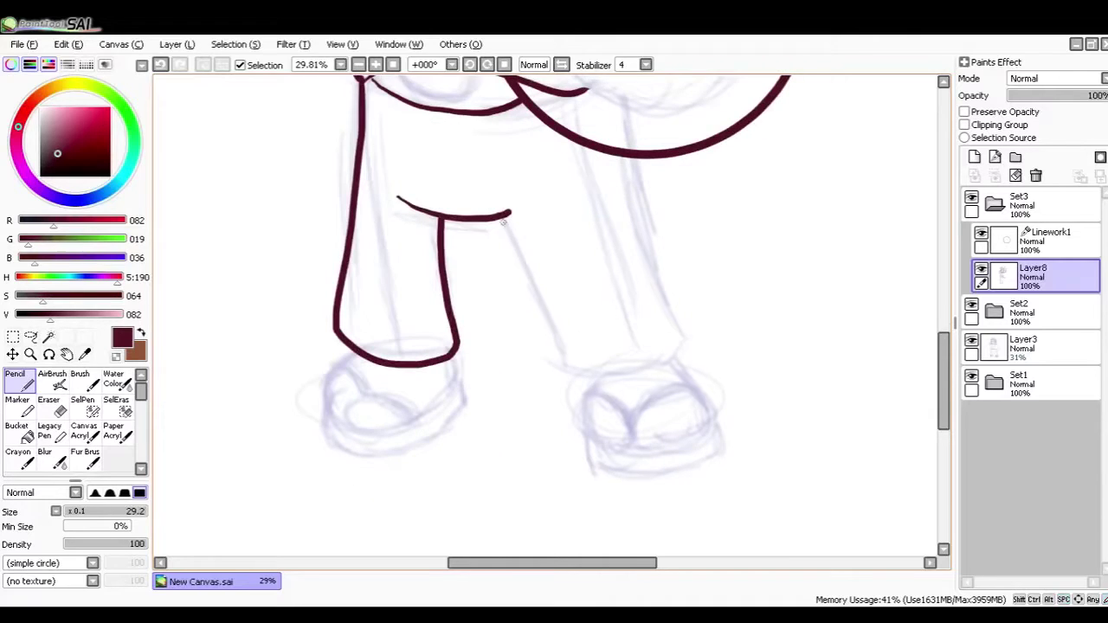
Step: Ink the second trouser leg, the foot beneath it with its toes, and the start of the sandal strap
drag(642, 208, 631, 155)
drag(537, 186, 594, 240)
drag(653, 394, 592, 217)
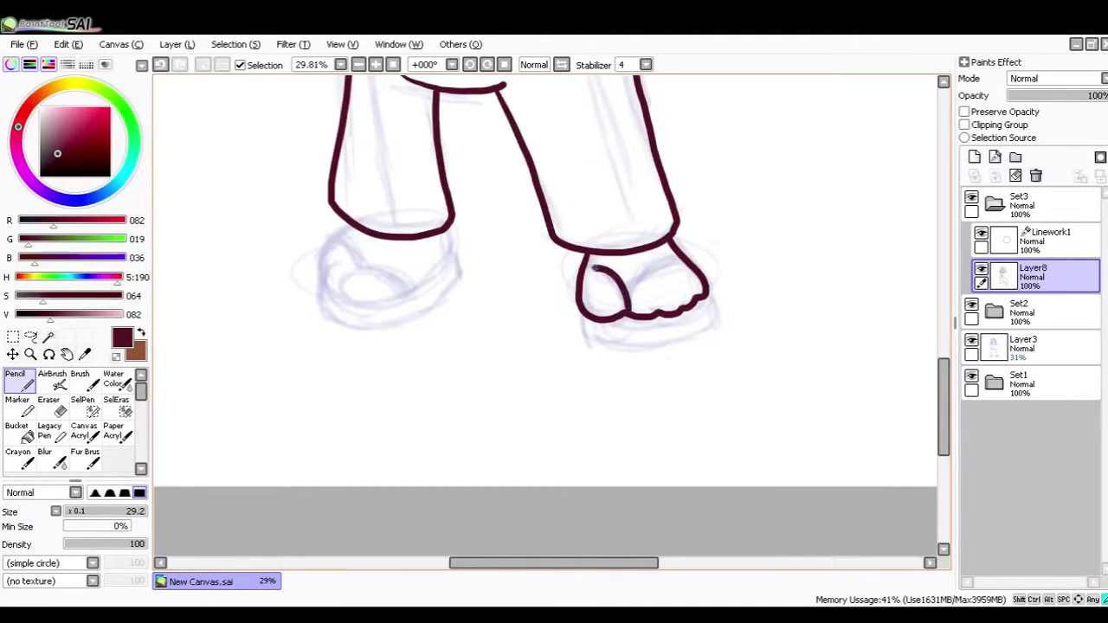
Step: Finish the V-shaped sandal strap on that foot and fill it with solid maroon
drag(638, 268, 590, 257)
key(g)
click(628, 273)
key(n)
Step: Ink the other foot with its toes and fill its sandal straps with maroon
mouse_move(421, 262)
mouse_down()
mouse_move(548, 257)
mouse_move(578, 281)
mouse_up()
mouse_move(528, 325)
mouse_down()
mouse_move(512, 309)
mouse_move(539, 256)
mouse_up()
mouse_move(536, 306)
mouse_down()
mouse_move(529, 287)
mouse_move(585, 306)
mouse_move(494, 276)
mouse_up()
key(g)
click(575, 298)
click(523, 252)
key(n)
key(ctrl+z)
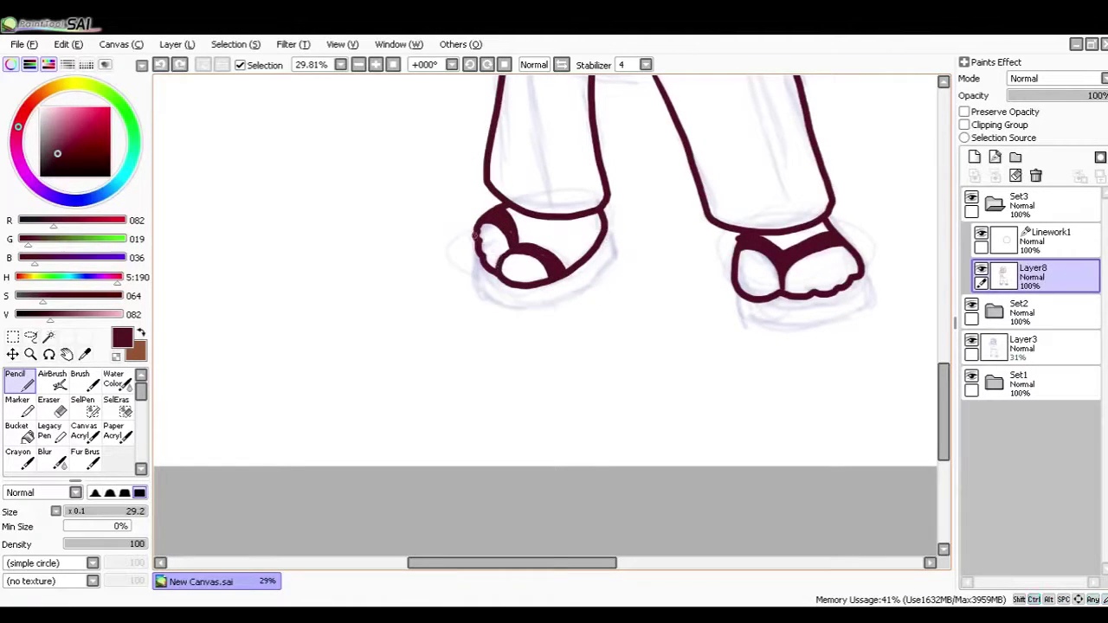
Step: Ink the sole of the first leg's sandal and hide the rough sketch on Layer3
drag(567, 291, 613, 244)
drag(545, 156, 531, 358)
scroll(532, 358, down, 3)
mouse_move(648, 359)
mouse_down()
mouse_move(649, 445)
mouse_move(706, 474)
mouse_up()
click(971, 340)
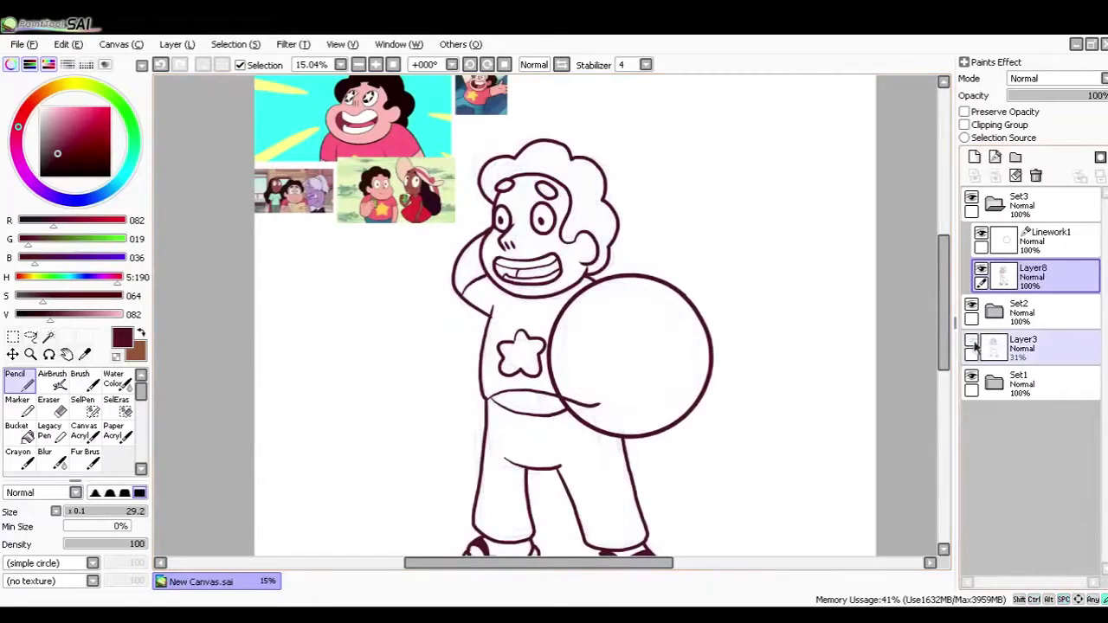
Step: Select the inside of the shield circle, clear the body lines there from Layer8, and deselect
key(e)
click(1045, 241)
key(w)
click(632, 346)
click(1034, 277)
key(d)
key(ctrl+d)
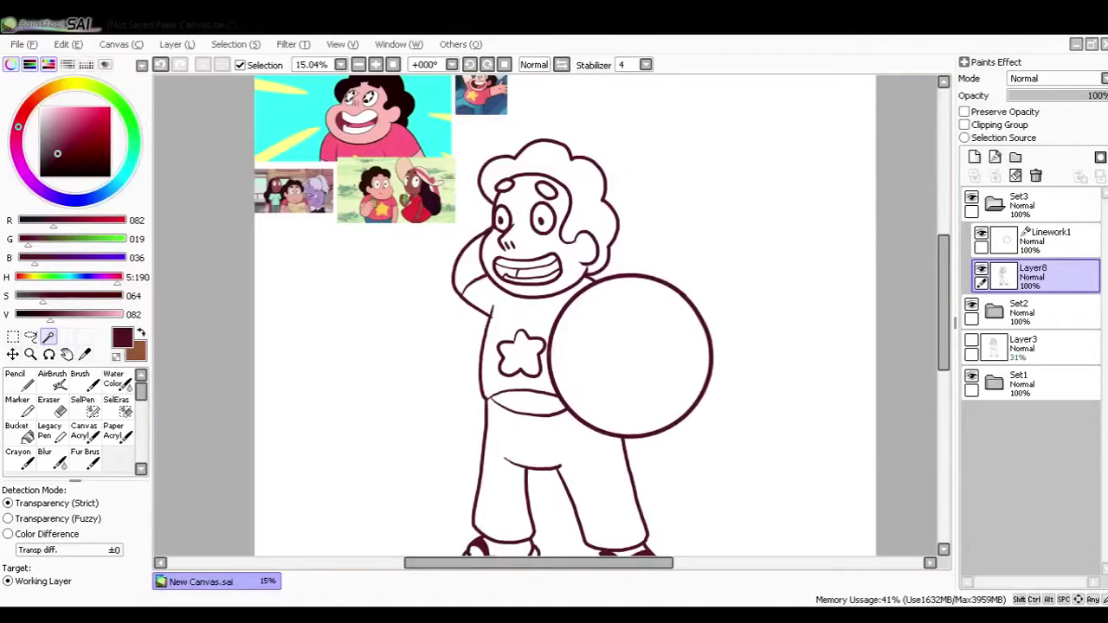
Step: Duplicate the shield circle and shrink the copy to a small circle at the shield's center
scroll(693, 374, up, 3)
click(1033, 242)
key(ctrl+c)
key(ctrl+v)
click(1036, 279)
click(1036, 176)
key(ctrl+v)
key(ctrl+t)
drag(739, 512, 641, 415)
drag(385, 161, 516, 290)
drag(641, 415, 605, 379)
drag(516, 290, 552, 326)
drag(605, 379, 599, 372)
key(Return)
Step: Duplicate the small center circle and enlarge the copy slightly into a concentric ring
key(ctrl+c)
key(ctrl+v)
key(ctrl+t)
drag(551, 326, 537, 312)
drag(598, 372, 613, 386)
key(Return)
Step: Try to draw a small triangle with facet lines inside the inner ring using the Pen at size 0.5
drag(577, 257, 631, 217)
key(n)
drag(574, 263, 671, 367)
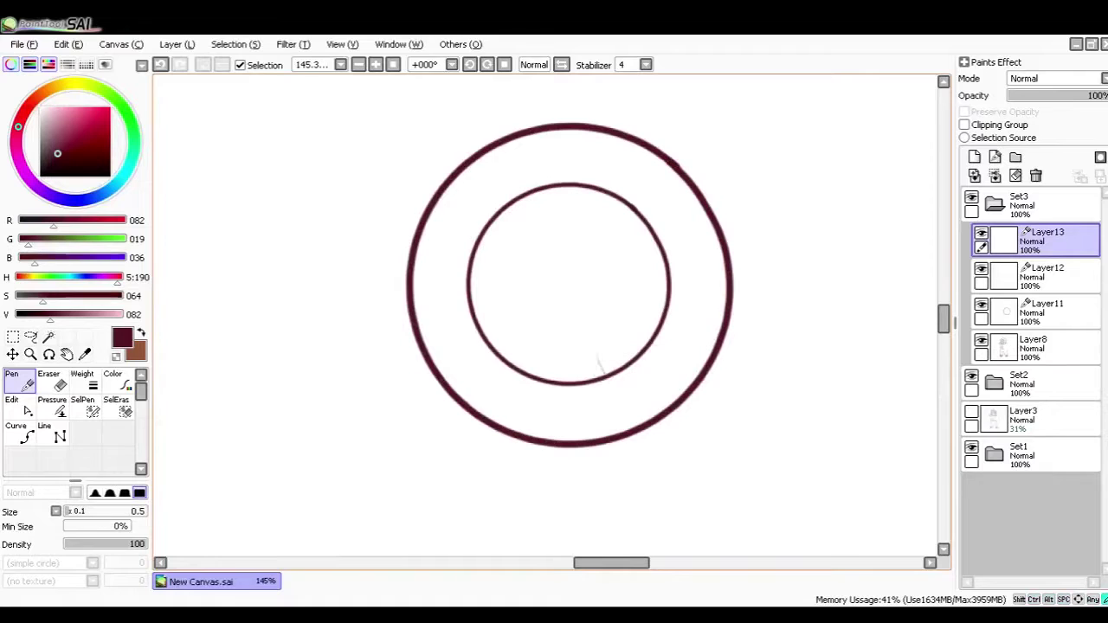
drag(510, 221, 663, 388)
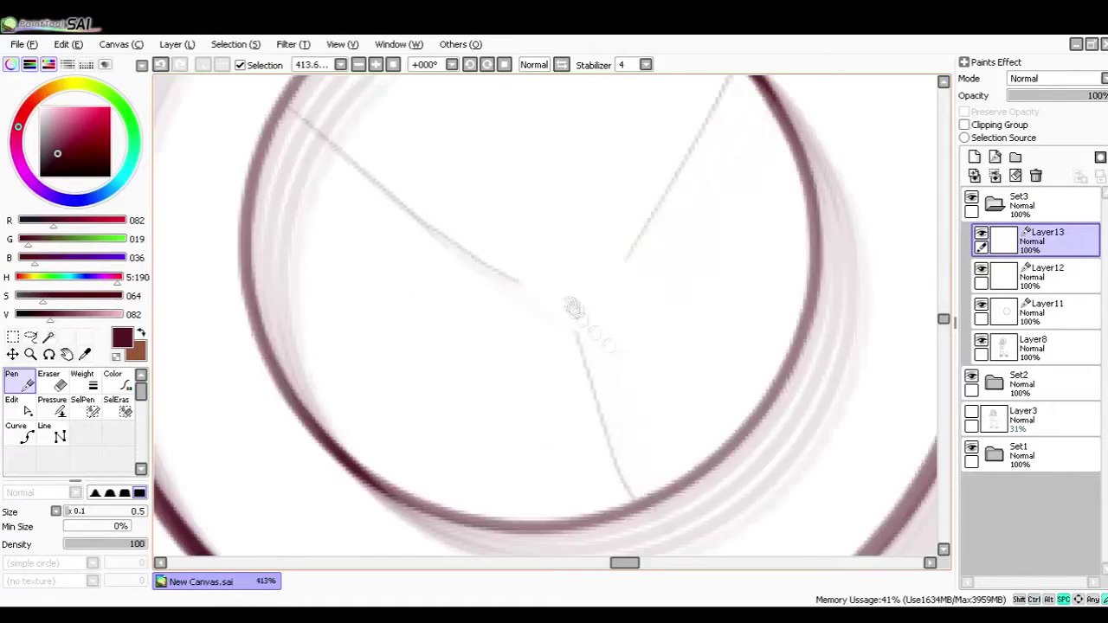
drag(521, 283, 585, 346)
drag(586, 346, 638, 395)
key(ctrl+z)
drag(583, 348, 637, 397)
drag(687, 323, 639, 398)
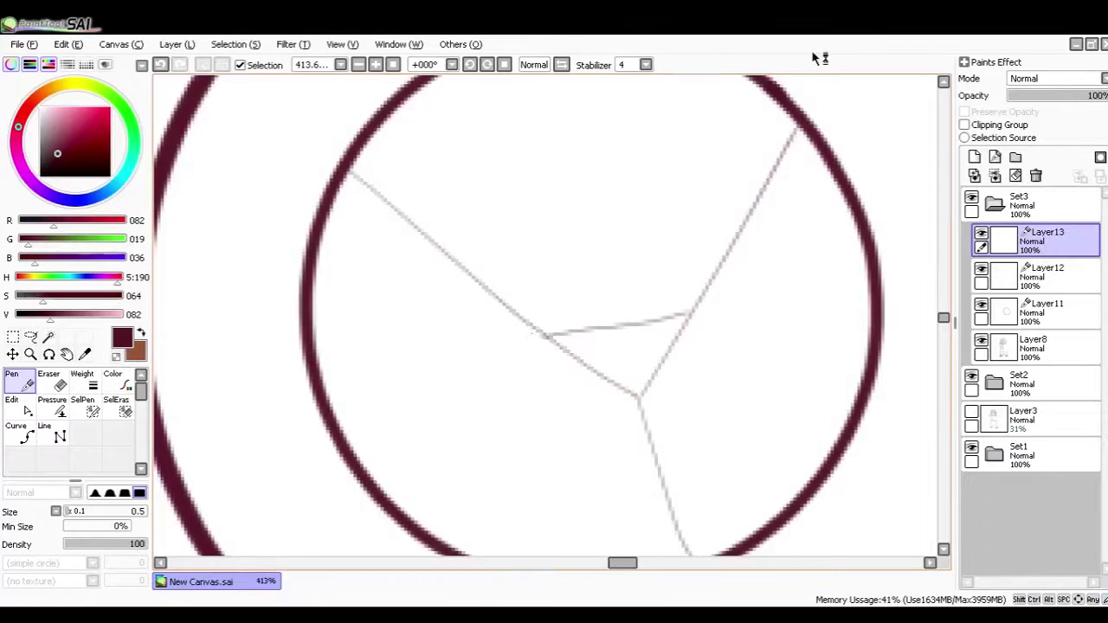
key(Home)
drag(525, 242, 653, 424)
drag(536, 333, 636, 349)
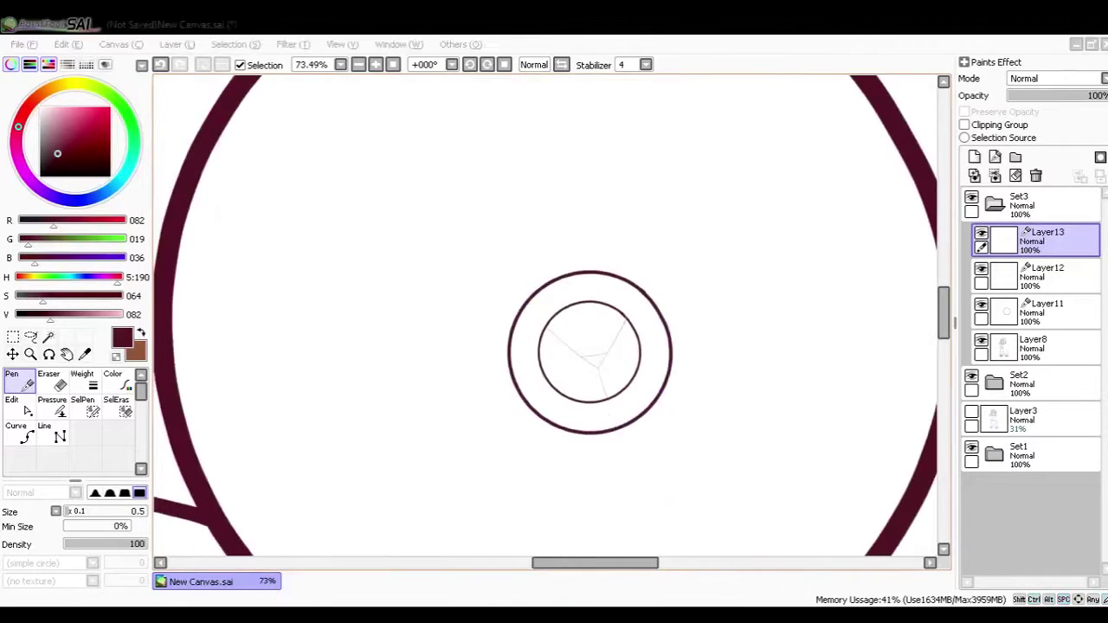
scroll(598, 381, up, 3)
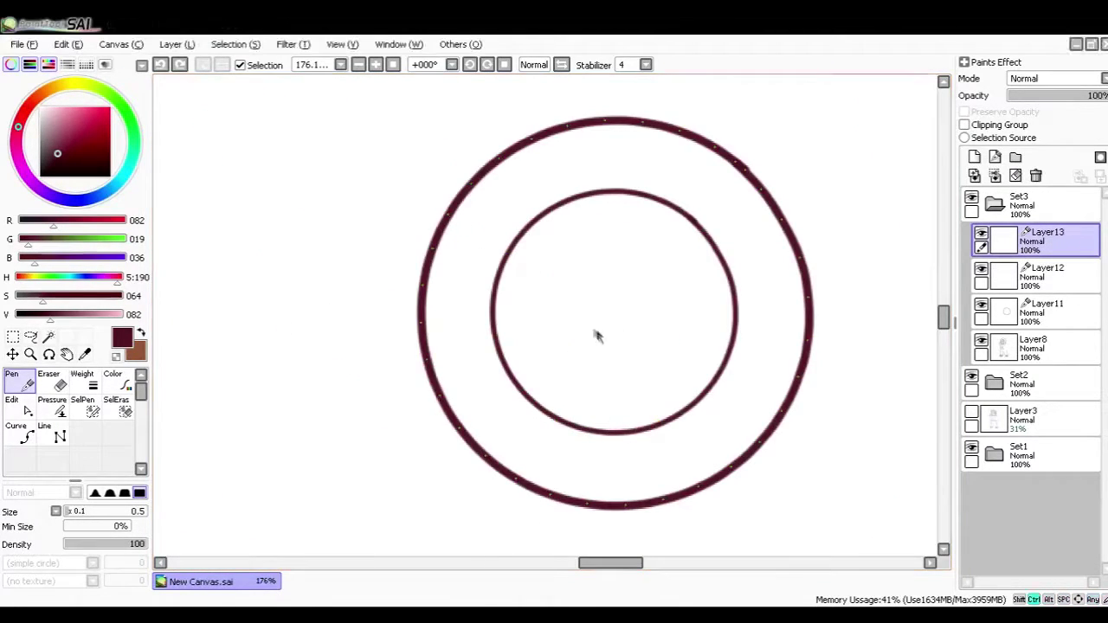
Step: Draw a small triangle inside the inner ring with the Line tool at size 3.1
key(l)
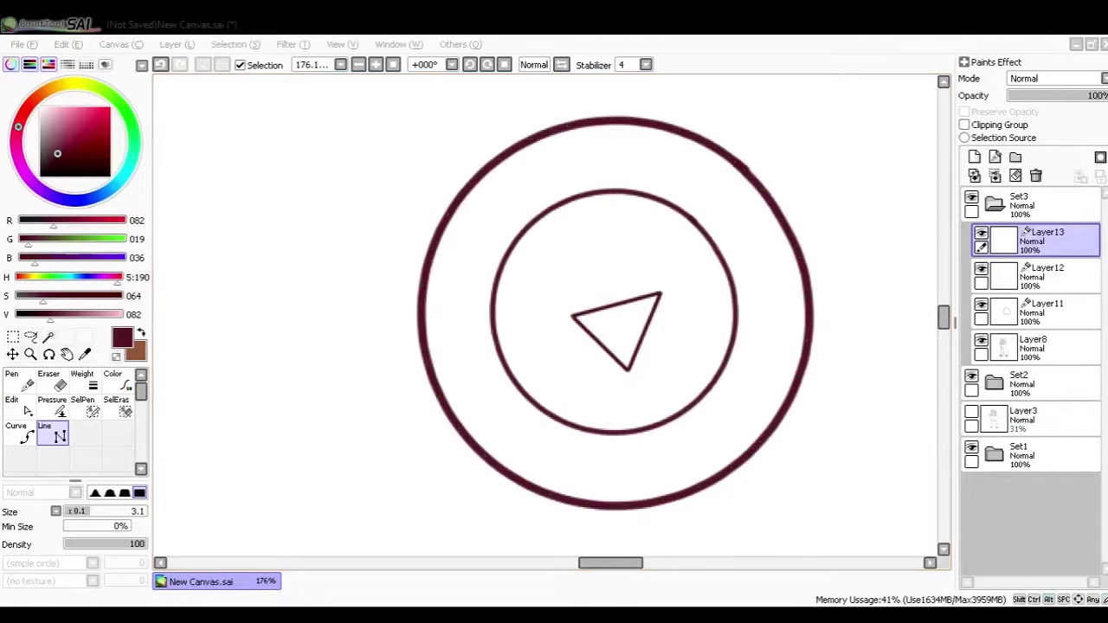
scroll(599, 321, down, 5)
scroll(609, 337, up, 2)
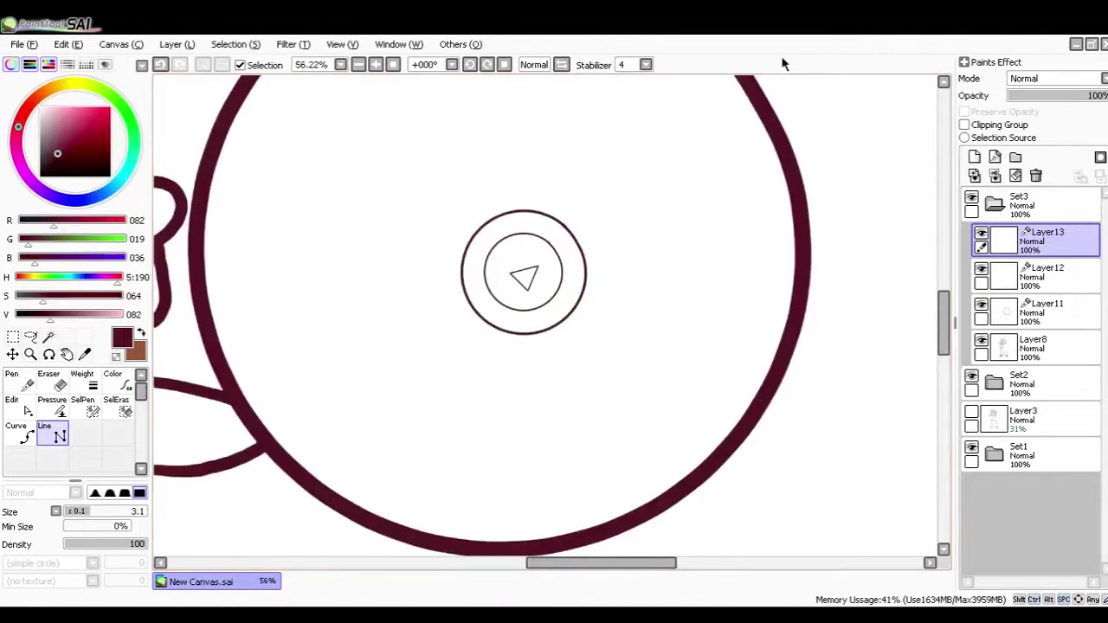
scroll(647, 353, down, 5)
Step: Open the Set2 folder and crop the canvas to a rectangle around the character and reference pictures
click(993, 204)
click(1036, 249)
click(994, 240)
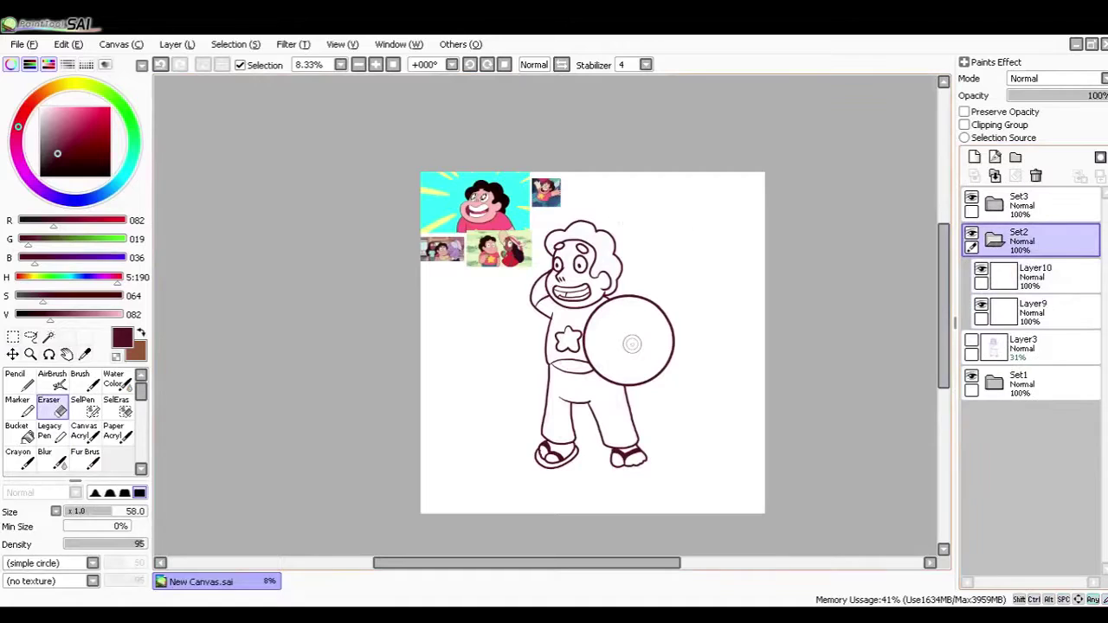
click(13, 337)
drag(695, 200, 552, 470)
mouse_move(587, 414)
mouse_down()
mouse_move(675, 489)
mouse_move(400, 146)
mouse_up()
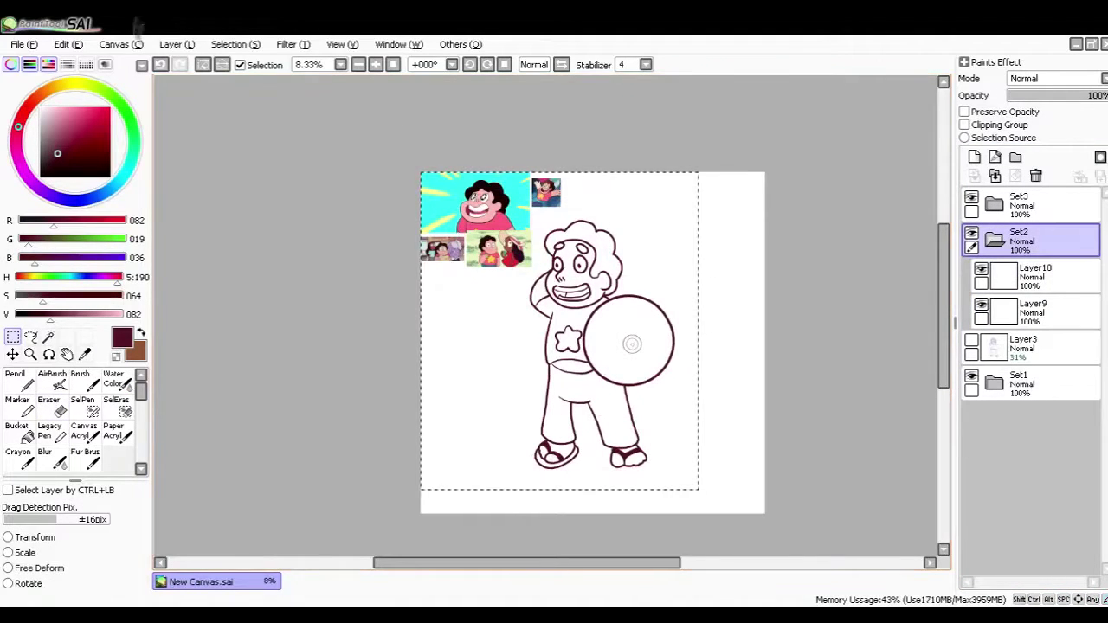
click(134, 44)
click(149, 89)
key(ctrl+d)
Step: Show the rough sketch again and ink the second sandal's sole on Layer8 with the Pencil
click(1009, 311)
click(993, 240)
click(994, 204)
click(1039, 347)
click(19, 382)
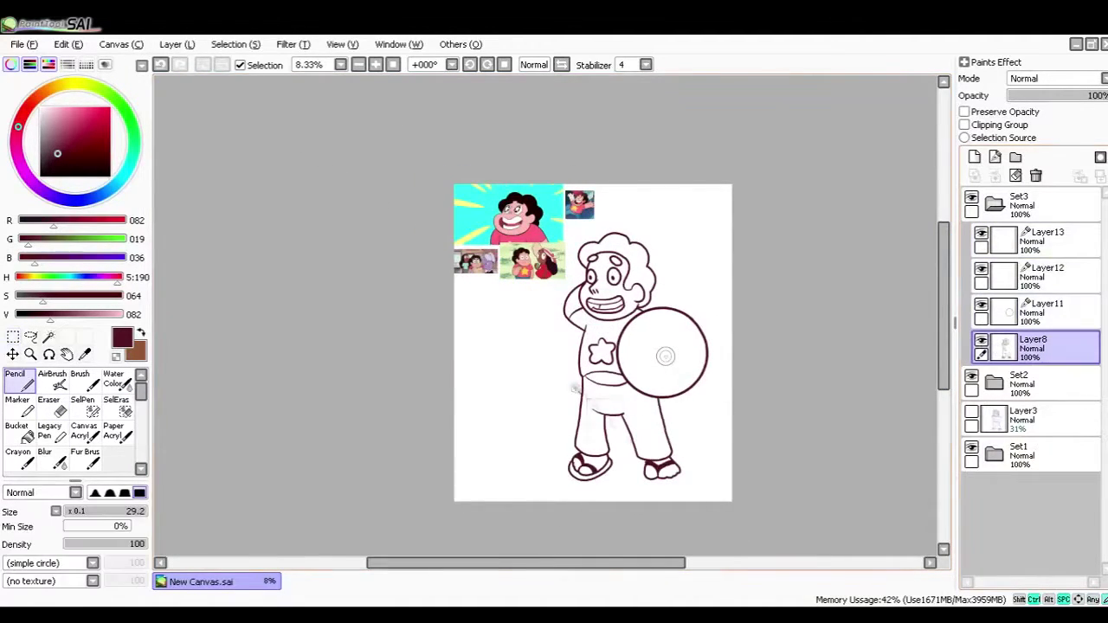
scroll(662, 489, up, 5)
click(971, 411)
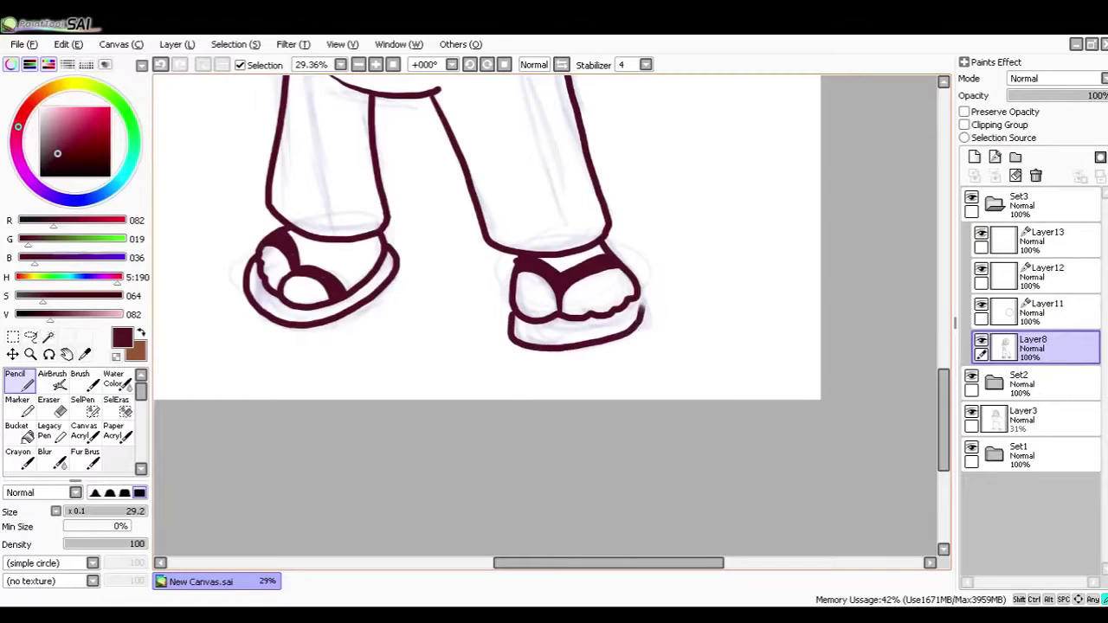
drag(640, 313, 639, 292)
drag(641, 299, 670, 318)
Step: Hide the rough sketch layer and rename the upper layer in the Set2 folder to "Skin"
click(993, 204)
click(971, 270)
click(994, 240)
double_click(1027, 283)
text(Skin)
key(Return)
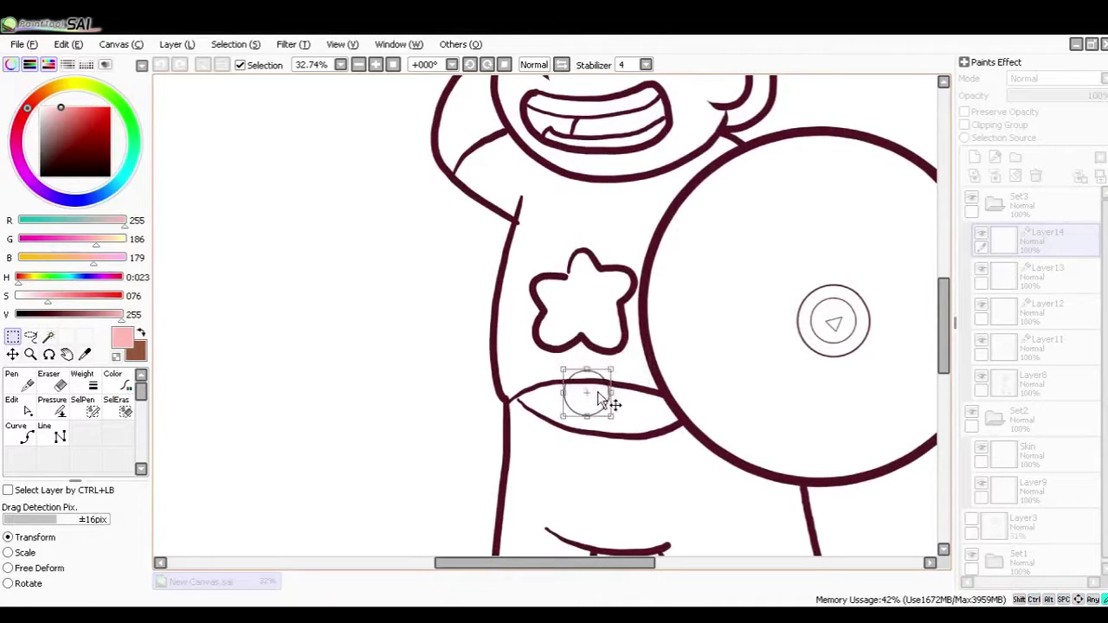
Step: Place the belly gem circle at the shirt hem, adjust its line weight and erase its part above the hem
key(Return)
scroll(594, 392, up, 5)
click(83, 381)
click(629, 489)
click(50, 380)
mouse_move(621, 414)
mouse_down()
mouse_move(608, 398)
mouse_move(525, 409)
mouse_up()
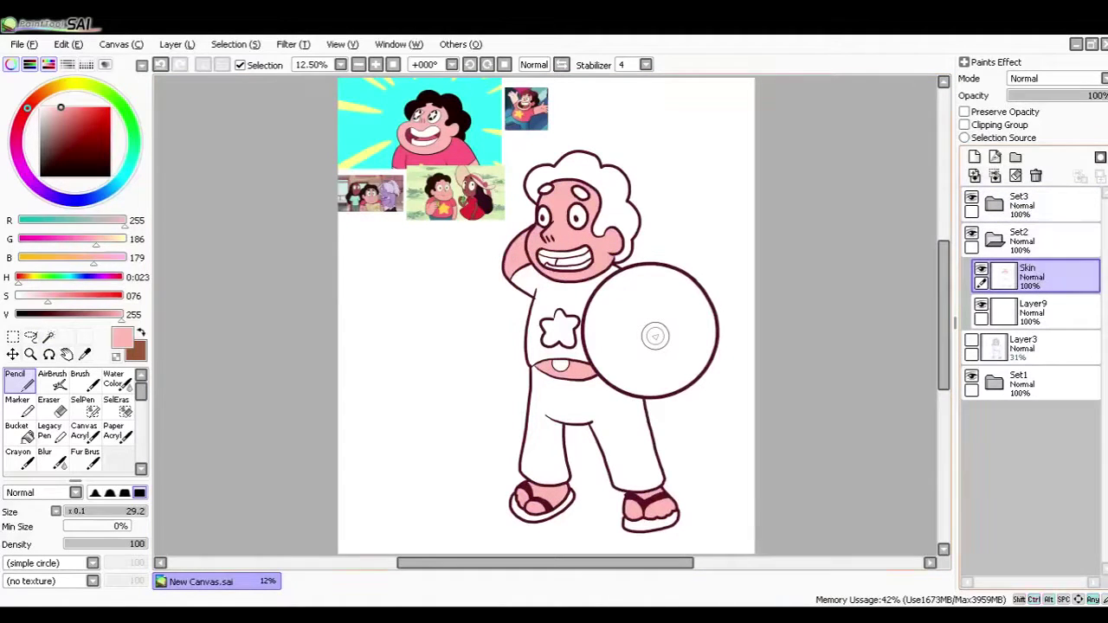
Step: Pick a very dark brown and add several new layers for flat colors in the Set2 folder
key(x)
click(49, 165)
click(1033, 313)
click(974, 157)
click(974, 156)
click(975, 156)
double_click(974, 156)
click(975, 157)
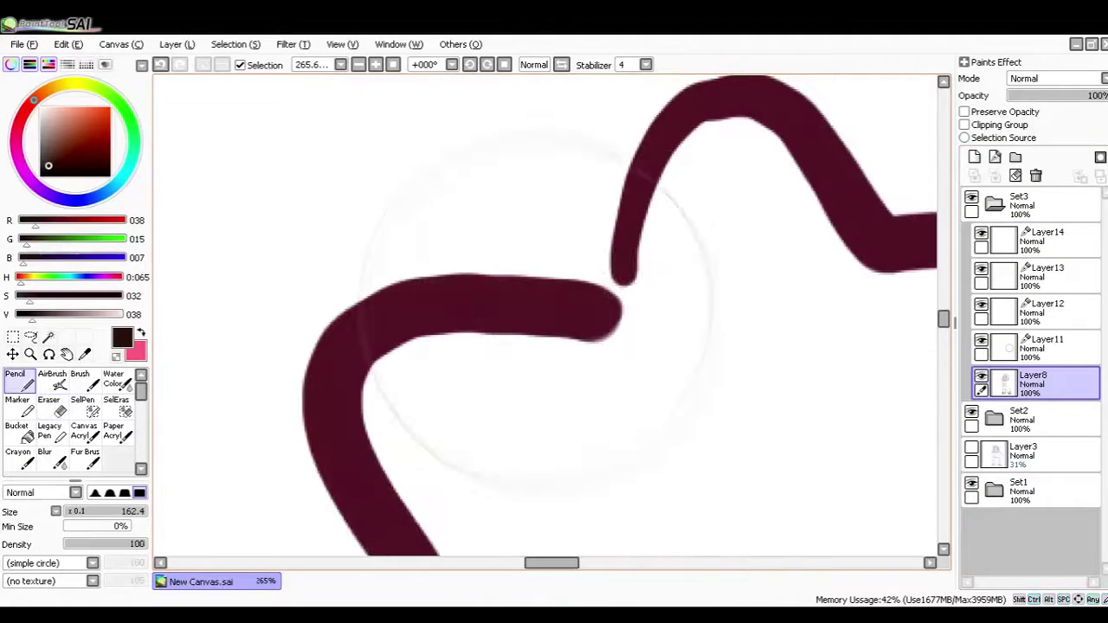
Step: Erase the hand-inked star from the shirt on Layer8
drag(610, 299, 754, 94)
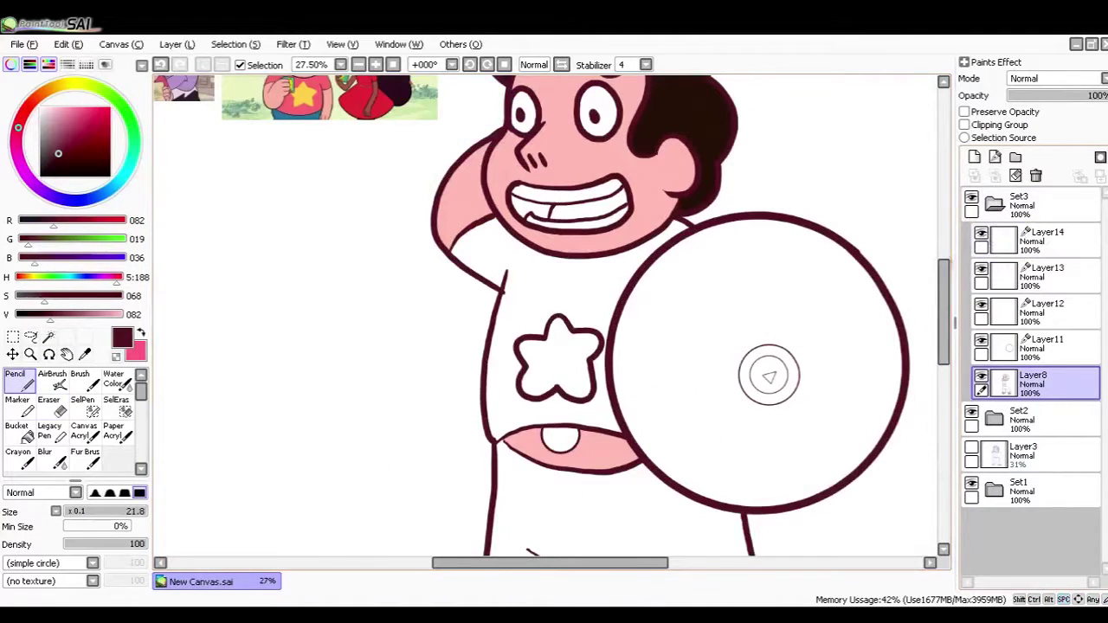
key(e)
mouse_move(554, 386)
mouse_down()
mouse_move(569, 334)
mouse_move(523, 350)
mouse_up()
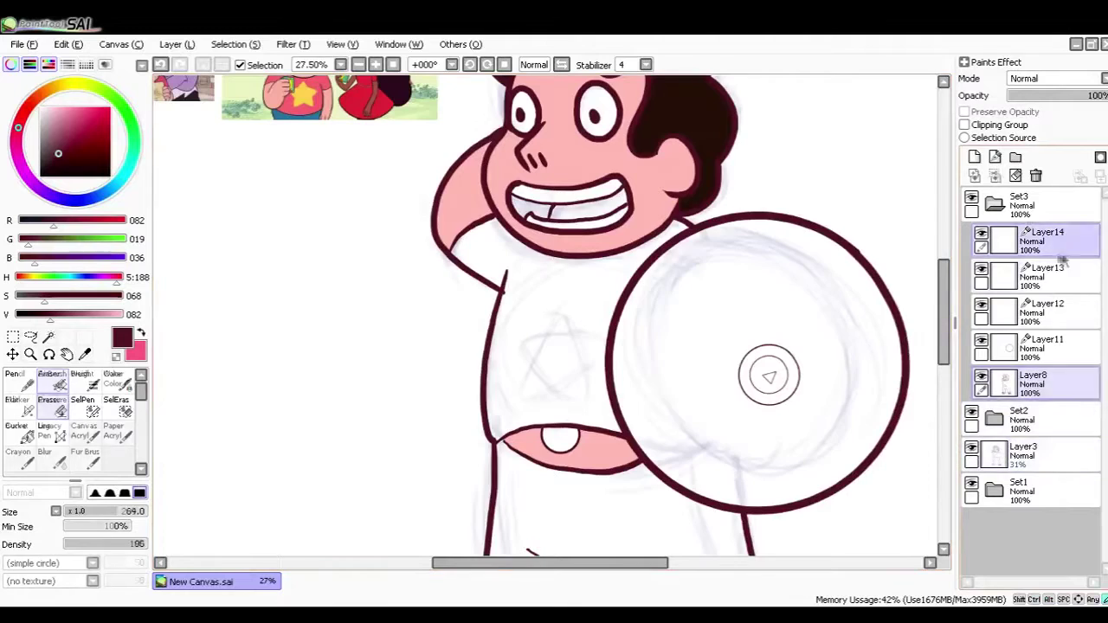
Step: Try to trace a rounded five-pointed star outline on the chest on a new linework layer with the Curve tool
mouse_move(543, 399)
mouse_down()
mouse_move(589, 373)
mouse_move(665, 418)
mouse_up()
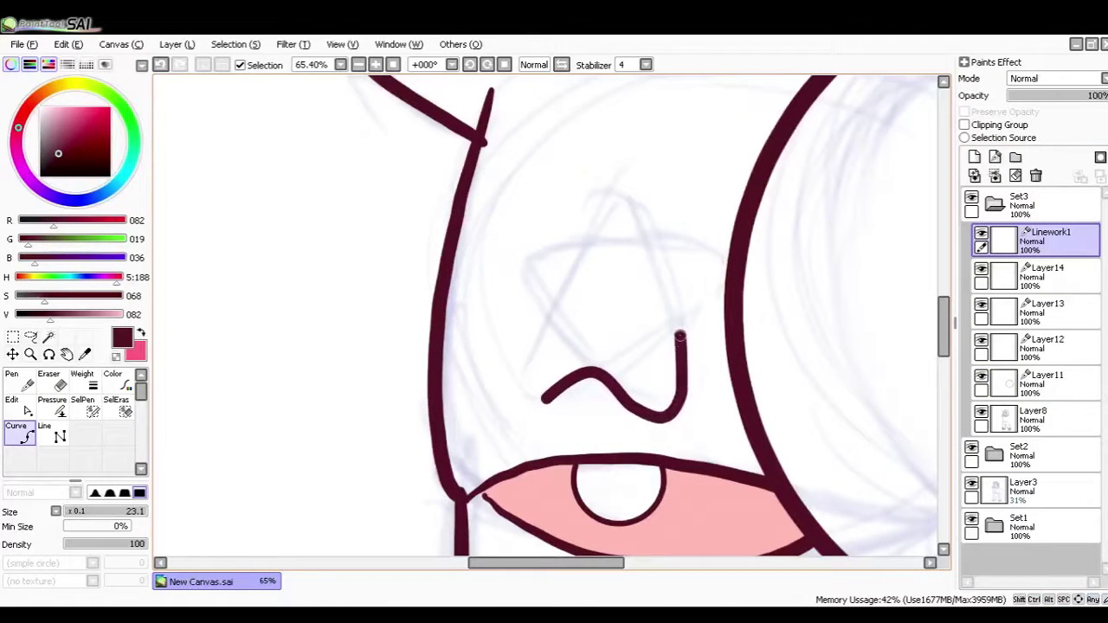
click(680, 336)
click(658, 244)
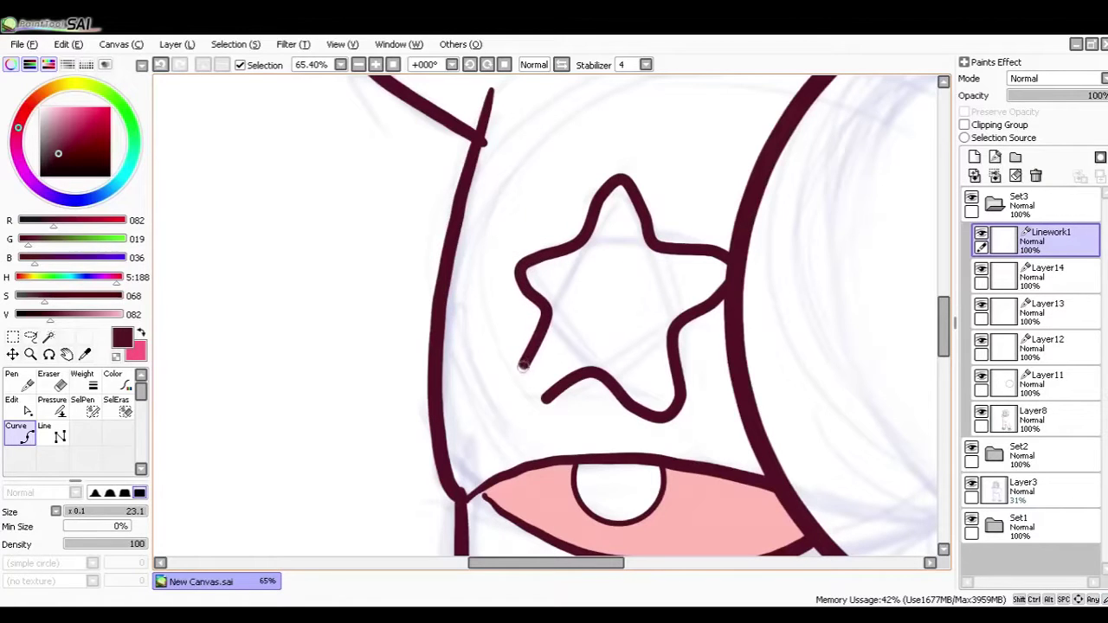
click(526, 398)
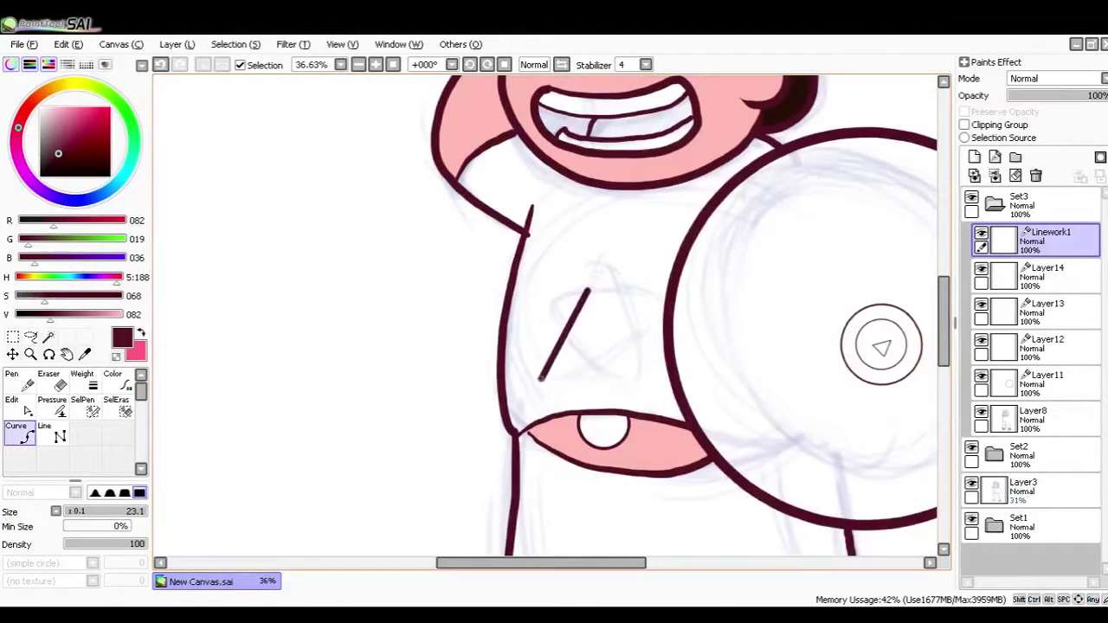
Step: Trace the crossing lines of a five-pointed star on the chest with the Curve tool, following the sketch
click(542, 378)
click(673, 311)
click(547, 299)
click(637, 386)
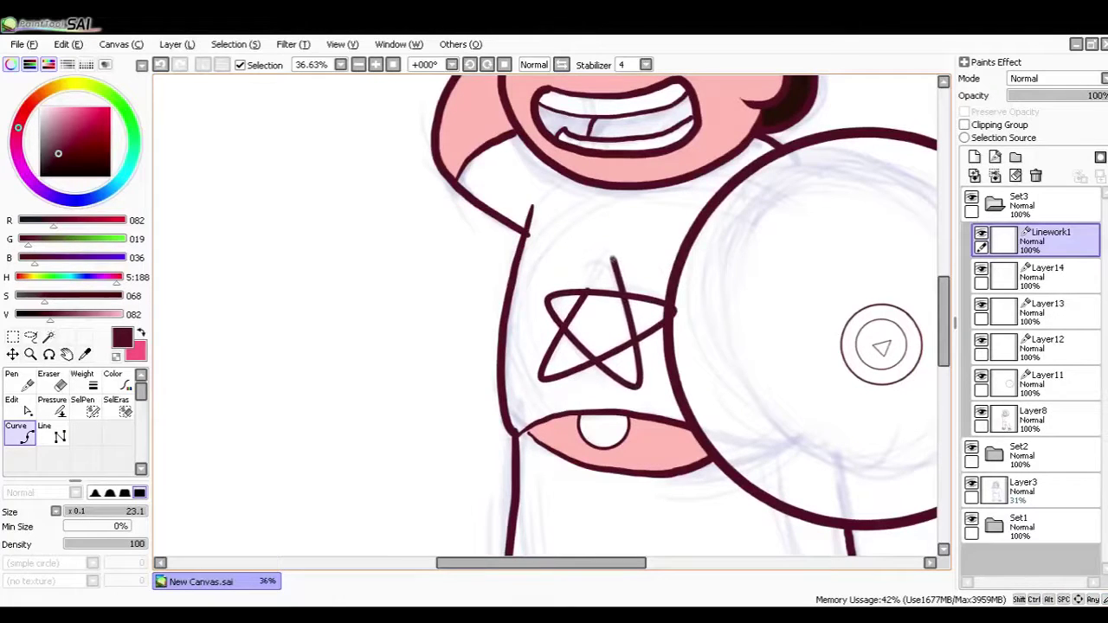
scroll(579, 303, up, 5)
key(e)
mouse_move(597, 283)
mouse_down()
mouse_move(591, 297)
mouse_move(629, 272)
mouse_move(675, 273)
mouse_up()
key(ctrl+z)
key(ctrl+z)
key(ctrl+z)
Step: Convert the star's Linework1 layer to a normal layer and erase the crossing lines inside the star, leaving only its outline
click(974, 176)
drag(597, 353, 609, 353)
drag(575, 390, 606, 419)
mouse_move(572, 336)
mouse_down()
mouse_move(575, 380)
mouse_move(554, 333)
mouse_move(650, 270)
mouse_up()
mouse_move(659, 297)
mouse_down()
mouse_move(623, 329)
mouse_move(639, 292)
mouse_up()
mouse_move(645, 381)
mouse_down()
mouse_move(645, 296)
mouse_move(689, 305)
mouse_up()
drag(609, 335, 633, 335)
drag(650, 364, 630, 364)
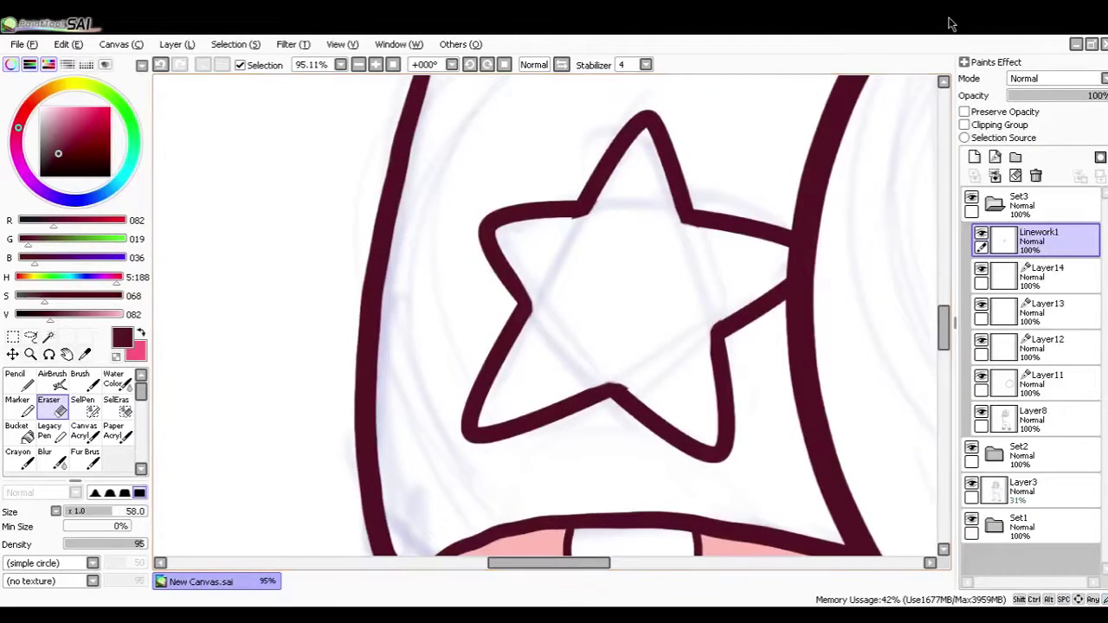
key(ctrl+0)
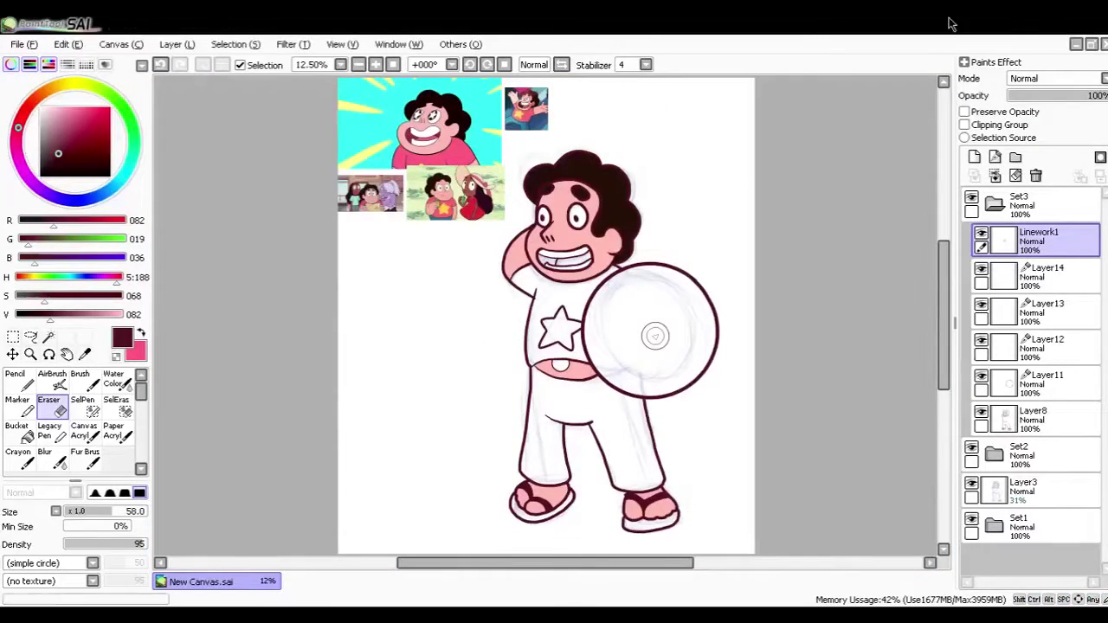
drag(655, 336, 734, 378)
key(n)
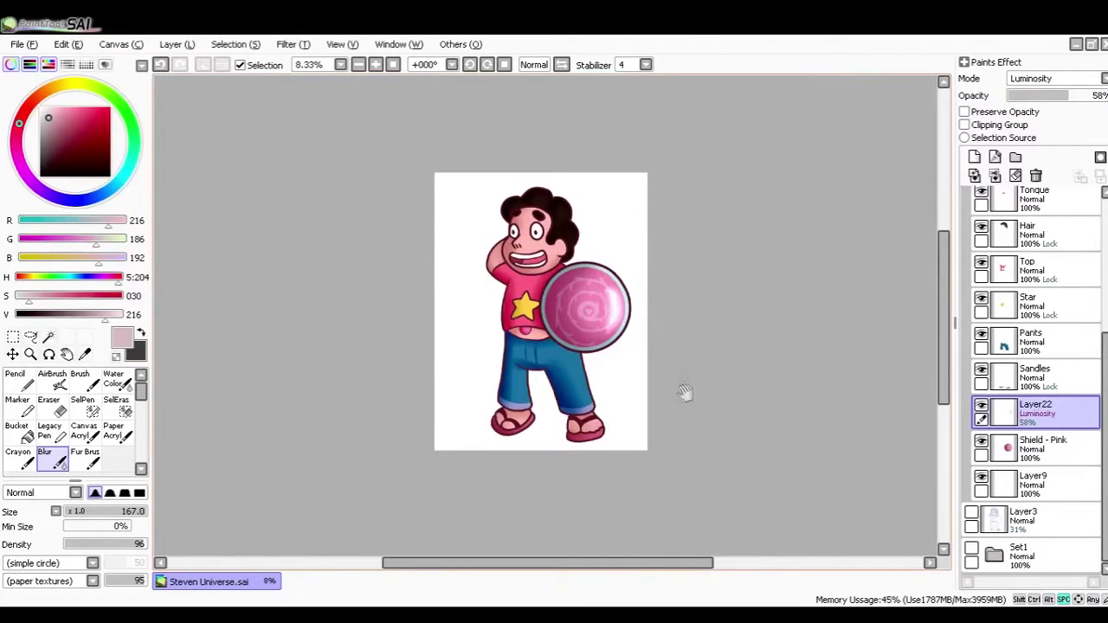
drag(641, 363, 657, 372)
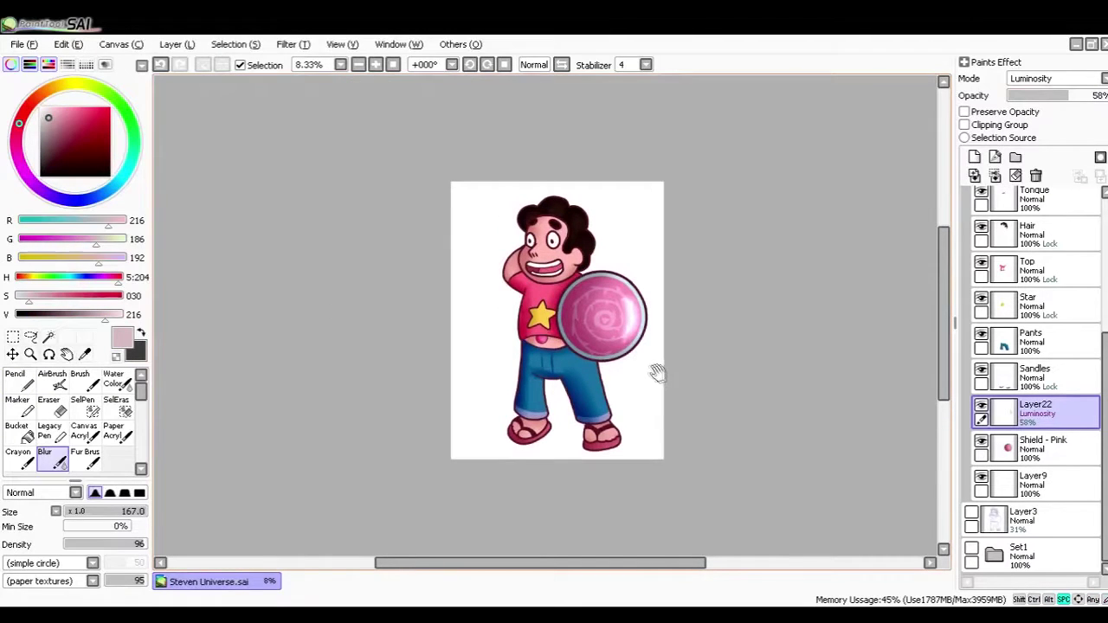
drag(472, 171, 706, 490)
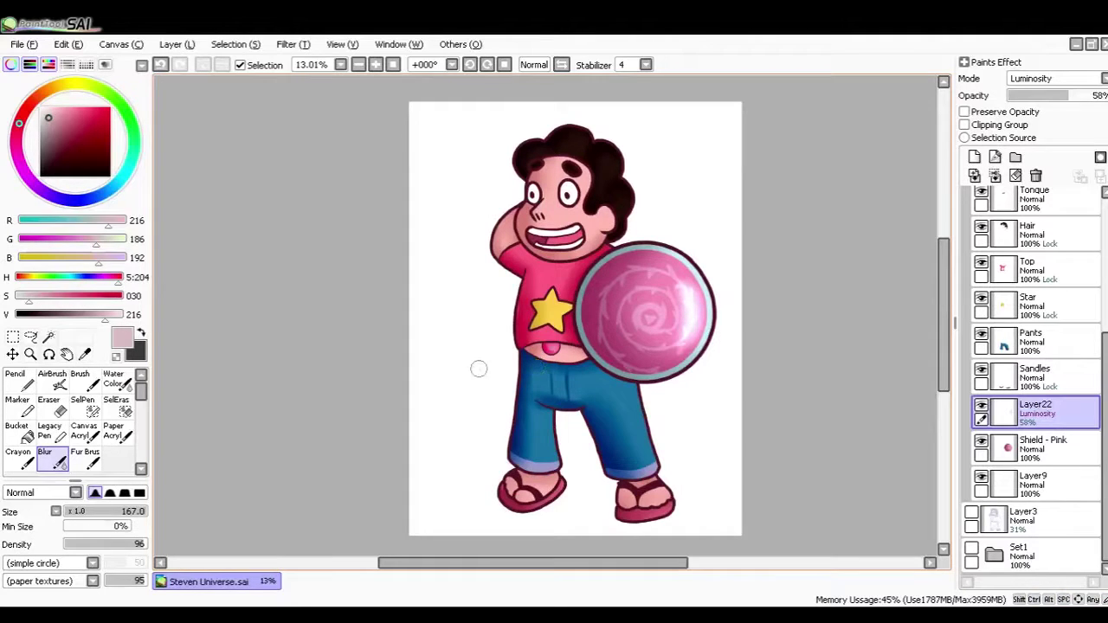
drag(530, 395, 495, 382)
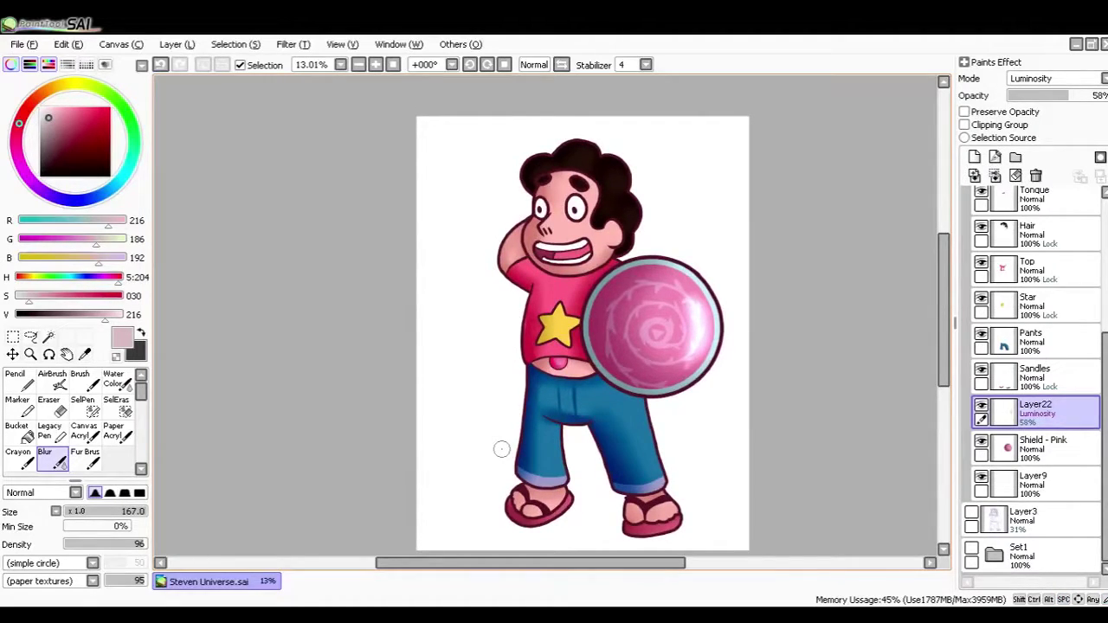
drag(488, 414, 474, 372)
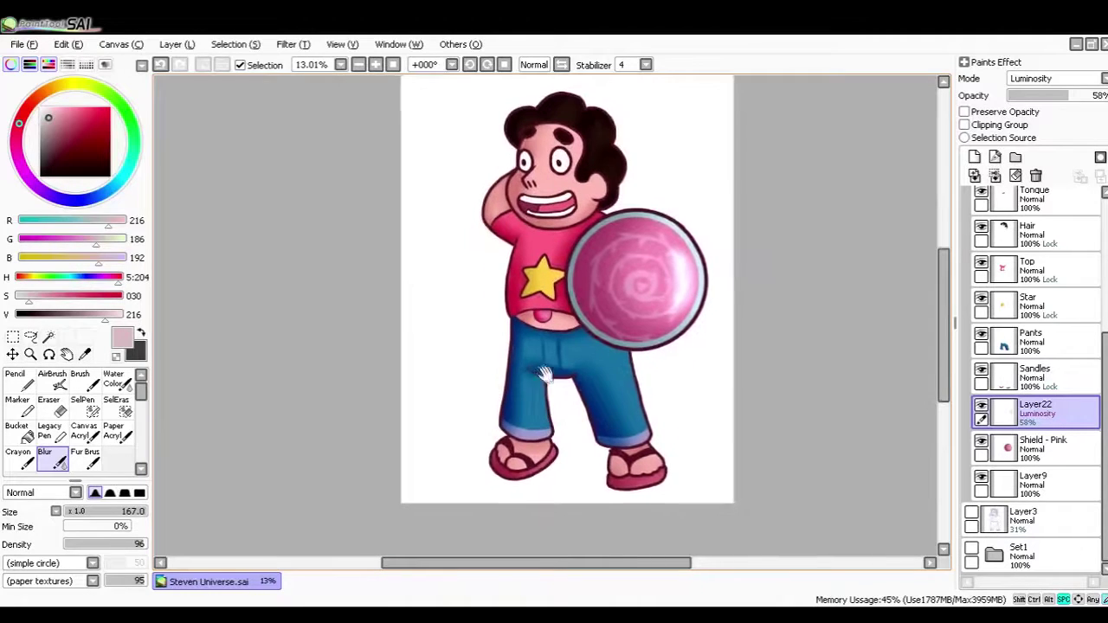
Step: Switch to the dark gray color, collapse the Set3 and Set2 folders and add a new layer above Set3
key(x)
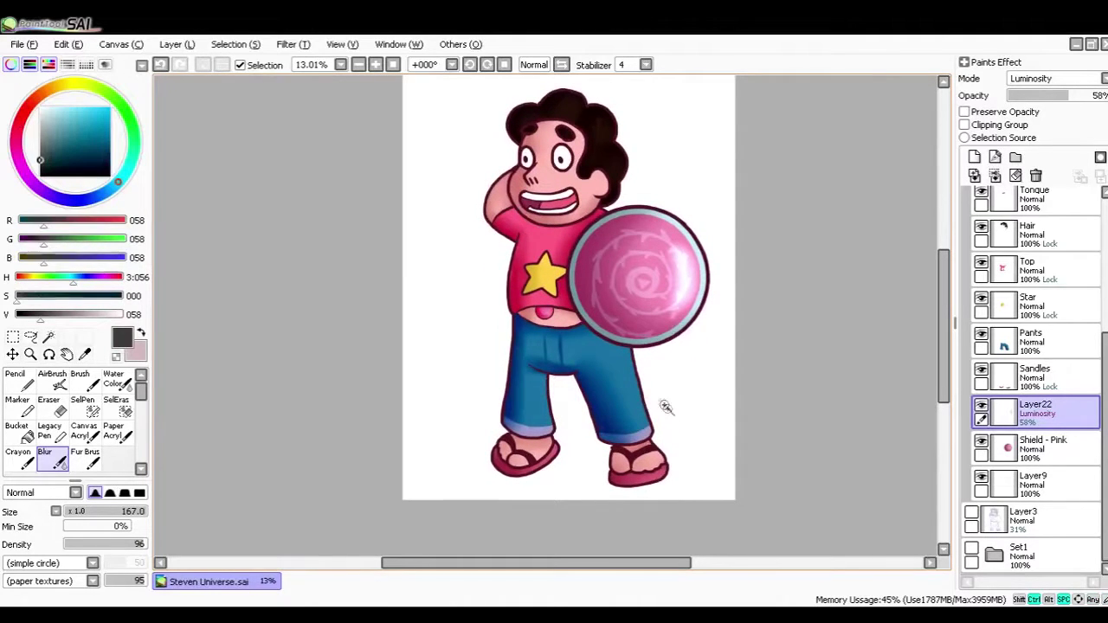
scroll(700, 476, up, 2)
scroll(647, 401, up, 2)
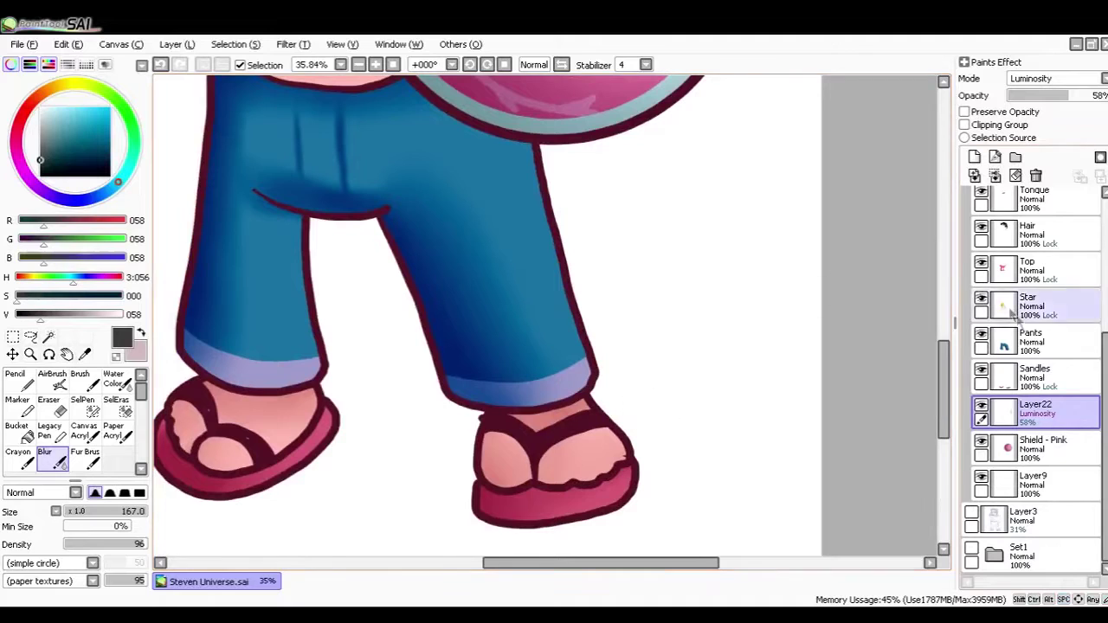
drag(1104, 372, 1105, 225)
click(1027, 203)
click(993, 240)
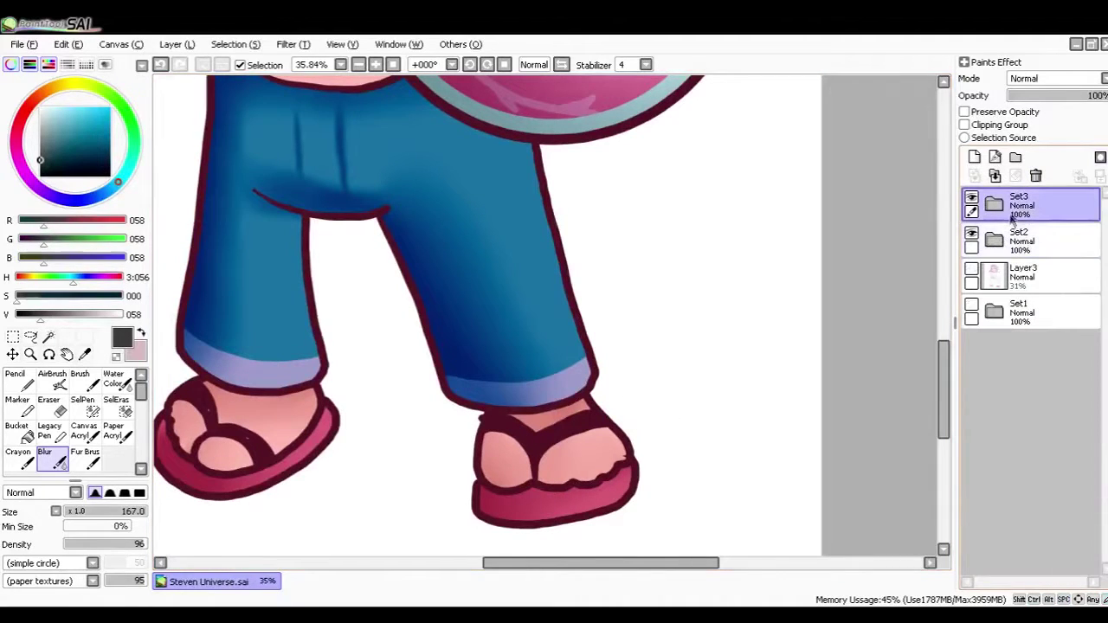
click(974, 158)
Step: Handwrite the artist's signature in dark gray with the Pencil on Layer23, in the blank area beside the foot below the shield
key(n)
drag(600, 381, 601, 360)
drag(541, 292, 667, 487)
mouse_move(617, 350)
mouse_down()
mouse_move(655, 367)
mouse_move(603, 337)
mouse_up()
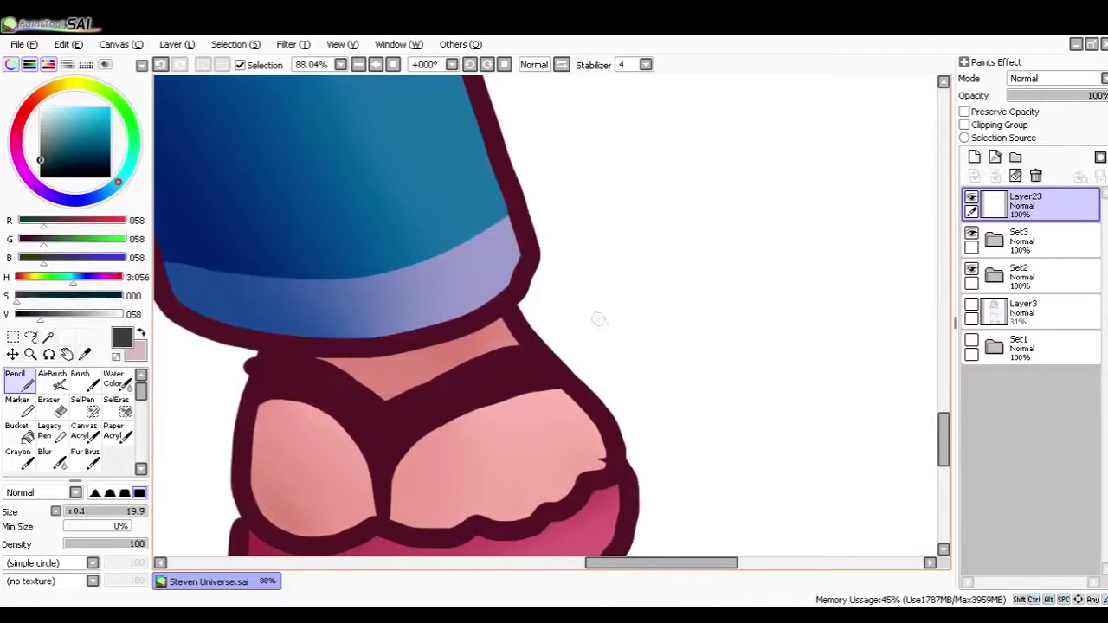
drag(718, 258, 737, 300)
mouse_move(679, 369)
mouse_down()
mouse_move(625, 457)
mouse_move(708, 445)
mouse_up()
drag(734, 382, 744, 441)
mouse_move(784, 396)
mouse_down()
mouse_move(798, 372)
mouse_move(787, 421)
mouse_up()
mouse_move(796, 360)
mouse_down()
mouse_move(819, 431)
mouse_move(829, 386)
mouse_up()
mouse_move(838, 360)
mouse_down()
mouse_move(632, 346)
mouse_move(668, 376)
mouse_move(713, 371)
mouse_move(737, 390)
mouse_up()
drag(725, 294, 771, 391)
drag(703, 358, 755, 343)
drag(693, 321, 691, 331)
drag(486, 270, 577, 311)
mouse_move(563, 257)
mouse_down()
mouse_move(514, 293)
mouse_move(561, 261)
mouse_up()
Step: Write the date 2-9-2017 in thinner strokes above the end of the signature, redoing the final 7, and save the drawing
drag(779, 240, 583, 251)
mouse_move(565, 241)
mouse_down()
mouse_move(704, 381)
mouse_move(730, 429)
mouse_up()
mouse_move(603, 305)
mouse_down()
mouse_move(564, 284)
mouse_move(554, 307)
mouse_move(614, 272)
mouse_up()
drag(634, 231, 658, 279)
click(668, 248)
mouse_move(681, 235)
mouse_down()
mouse_move(700, 216)
mouse_move(720, 259)
mouse_up()
mouse_move(734, 222)
mouse_down()
mouse_move(735, 256)
mouse_move(743, 221)
mouse_up()
drag(769, 201, 782, 245)
drag(814, 198, 803, 275)
key(ctrl+z)
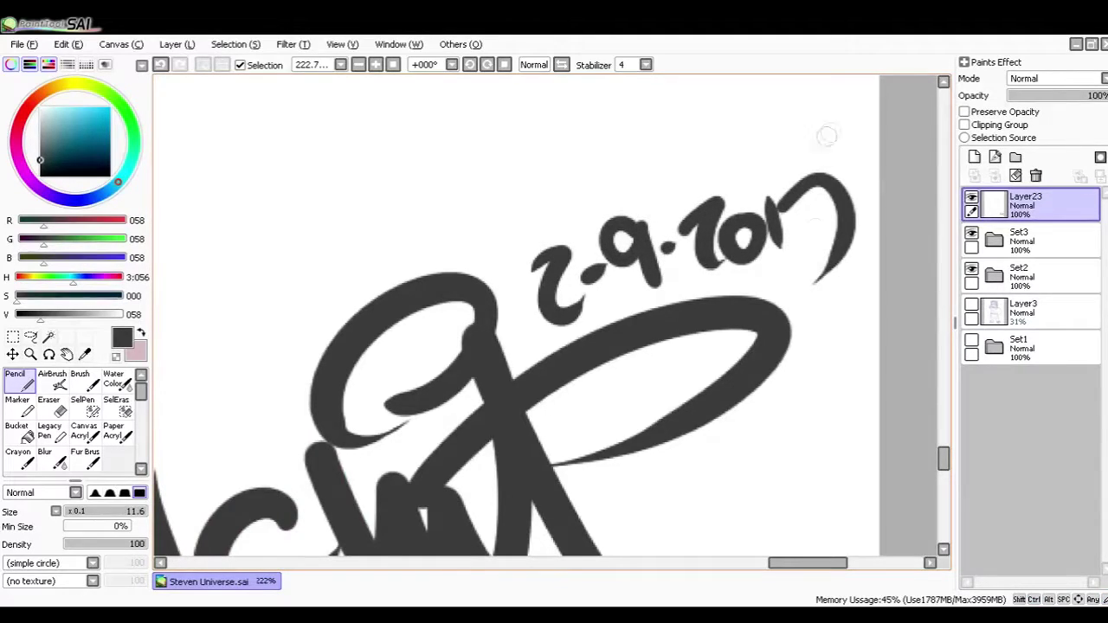
key(ctrl+z)
drag(789, 197, 809, 264)
key(Home)
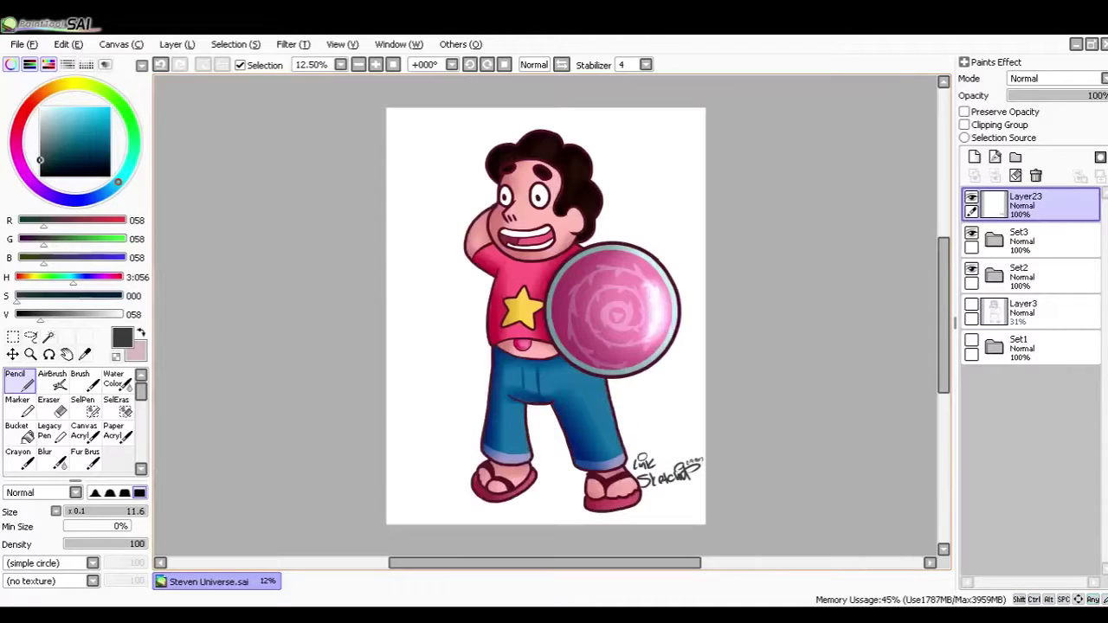
key(ctrl+s)
Step: Move the signature and date across the canvas to the blank area beside the character's other foot
key(ctrl+shift+Up)
key(ctrl+shift+Up)
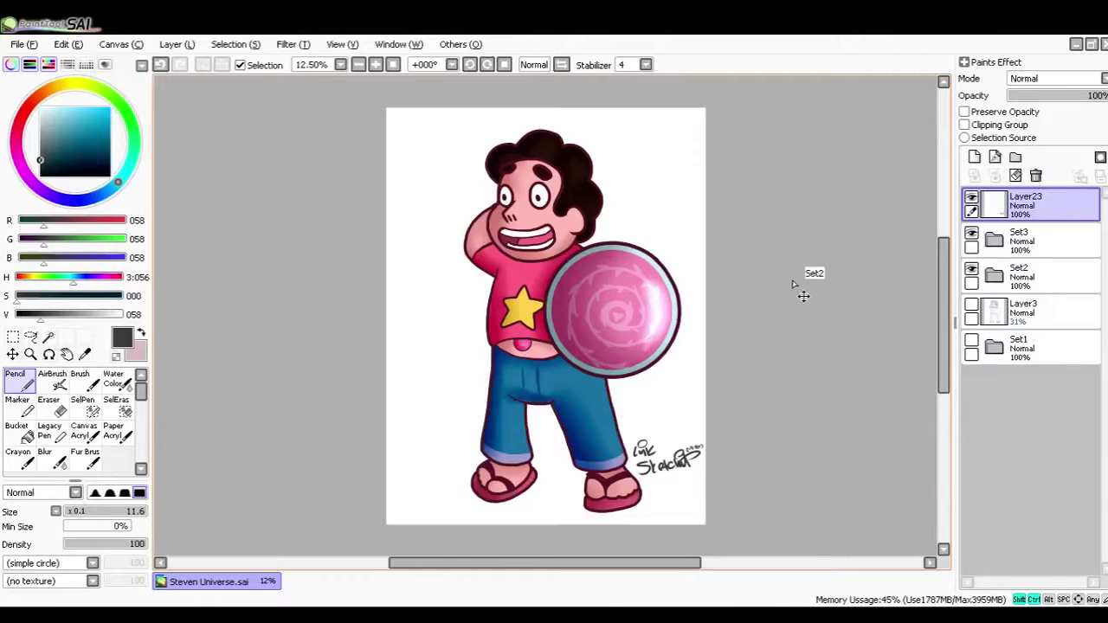
key(ctrl+shift+Left)
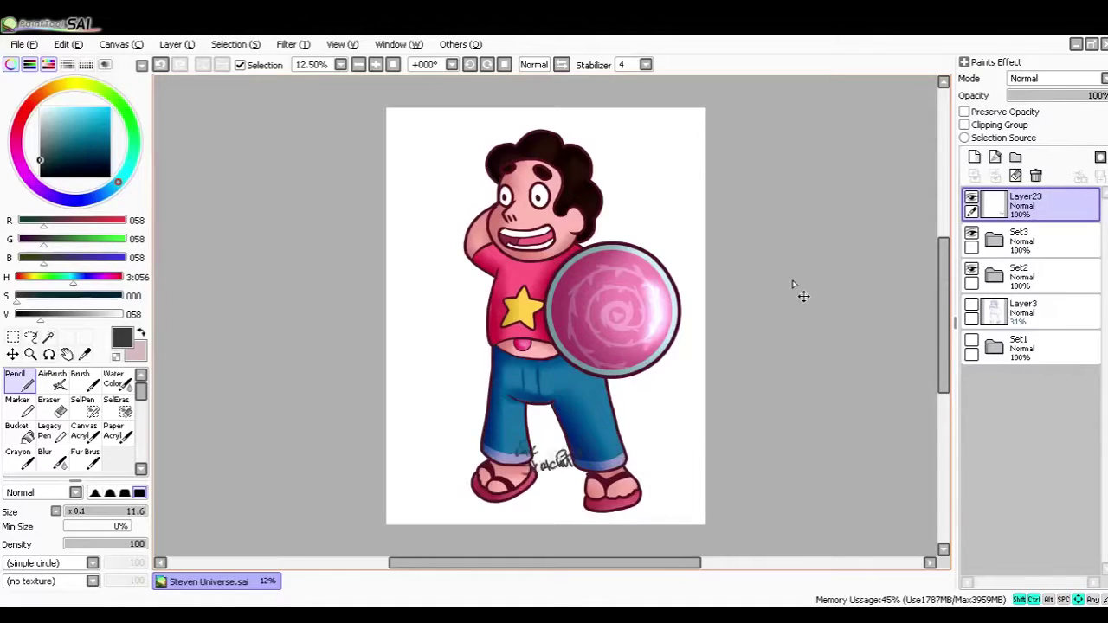
drag(450, 456, 444, 458)
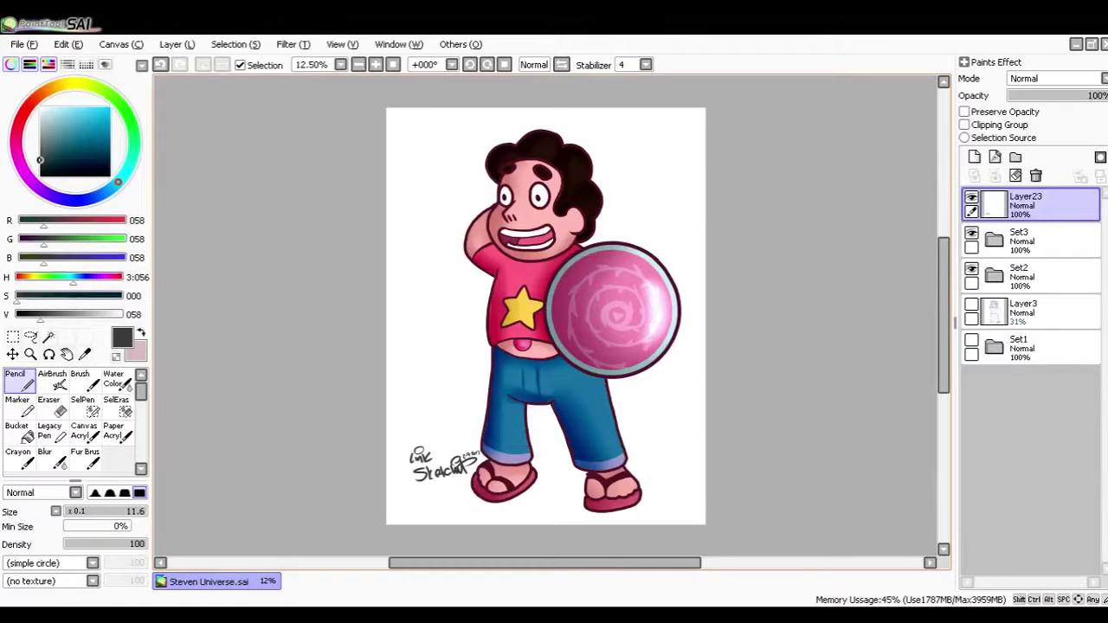